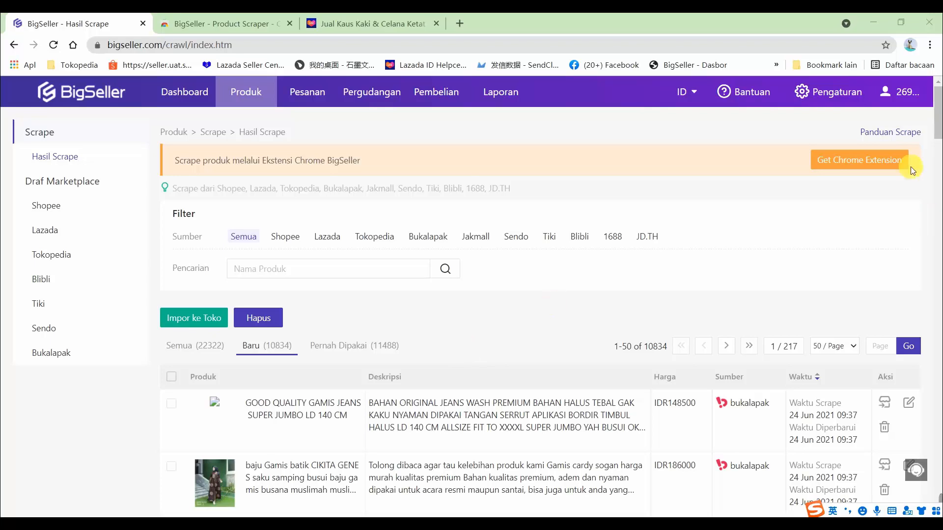
Review the four stages of the product scrape and upload guide, from installing the extension to uploading products, and close it
left_click(902, 133)
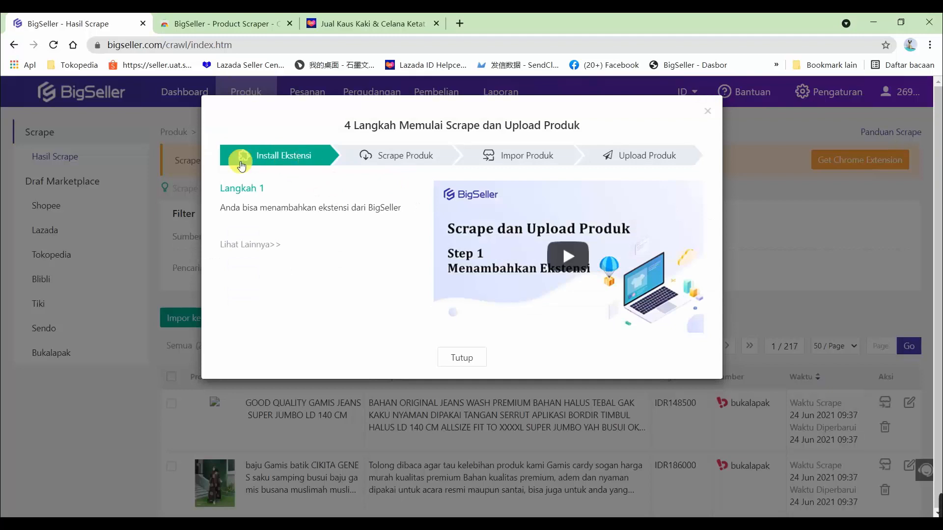
left_click(414, 161)
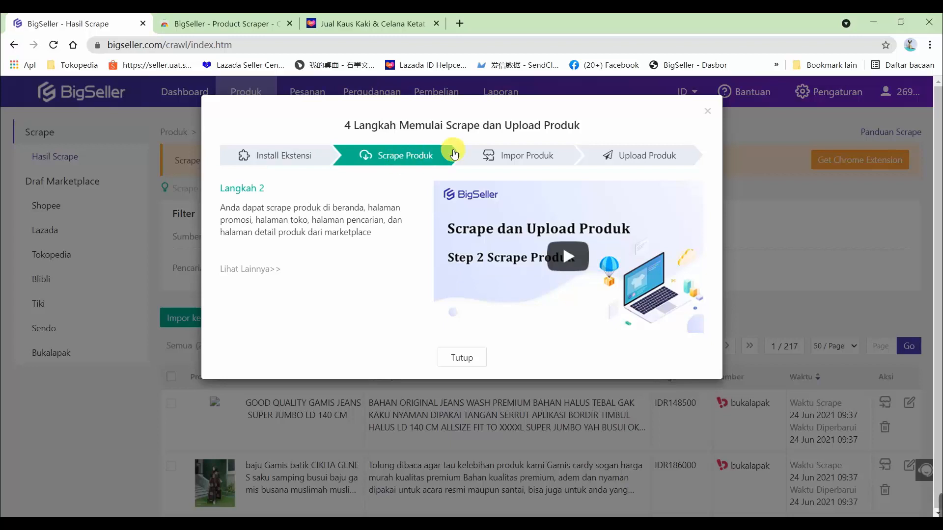
left_click(531, 155)
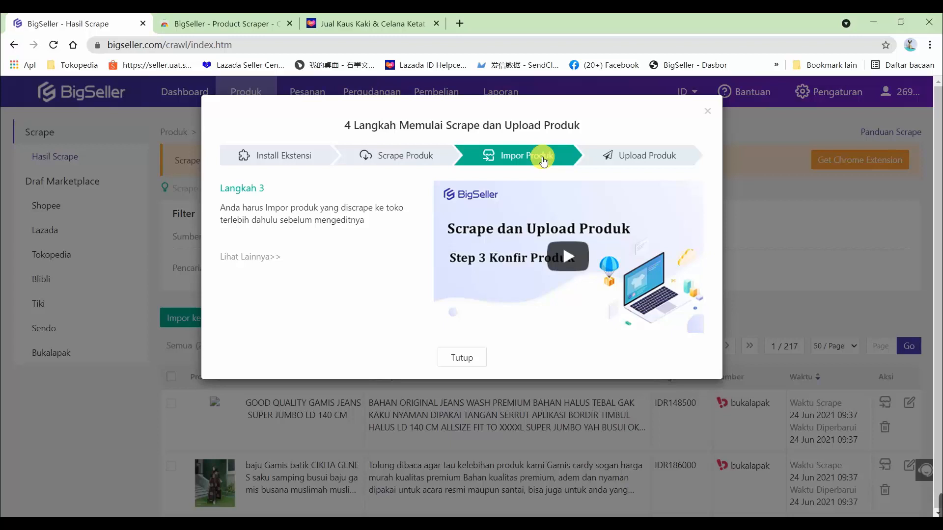
left_click(647, 158)
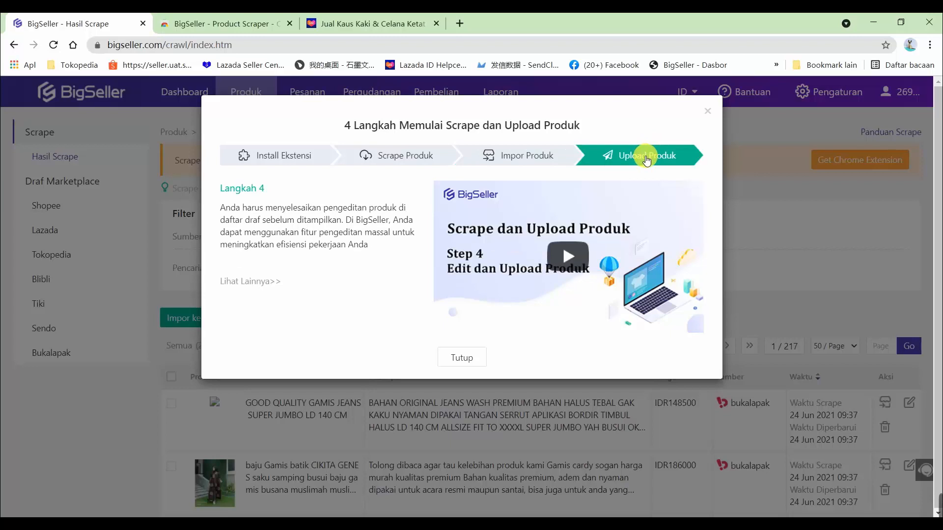
left_click(294, 155)
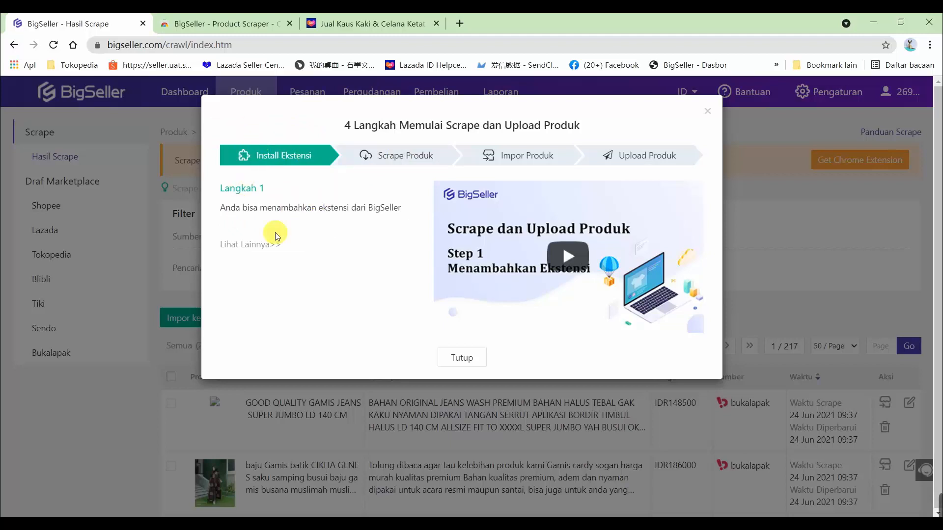
left_click(475, 362)
Add the BigSeller - Product Scraper extension to Chrome from its Web Store page and dismiss the sync offer
mouse_move(246, 96)
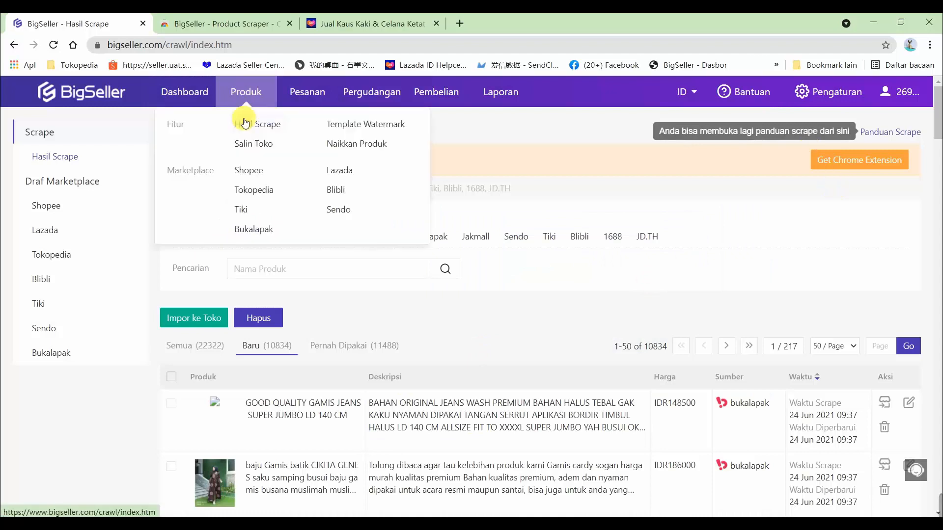
left_click(837, 163)
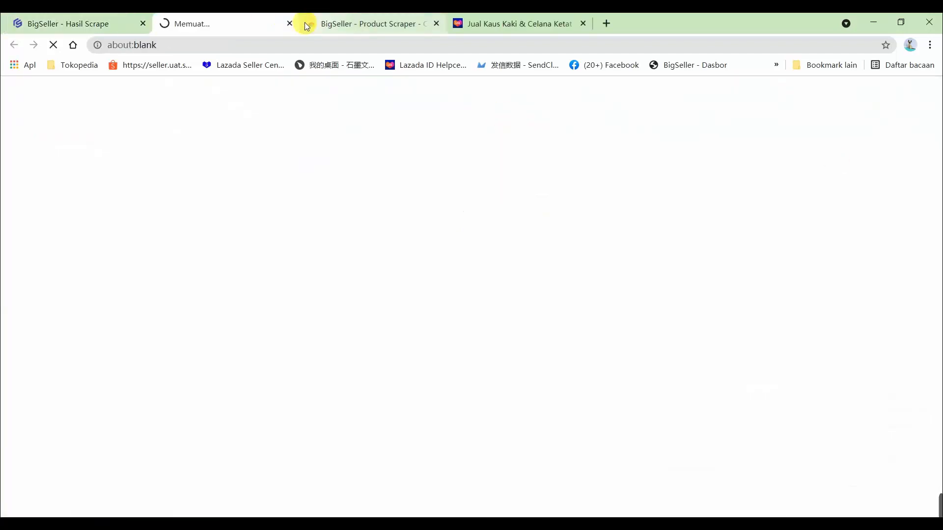
left_click(290, 23)
left_click(233, 25)
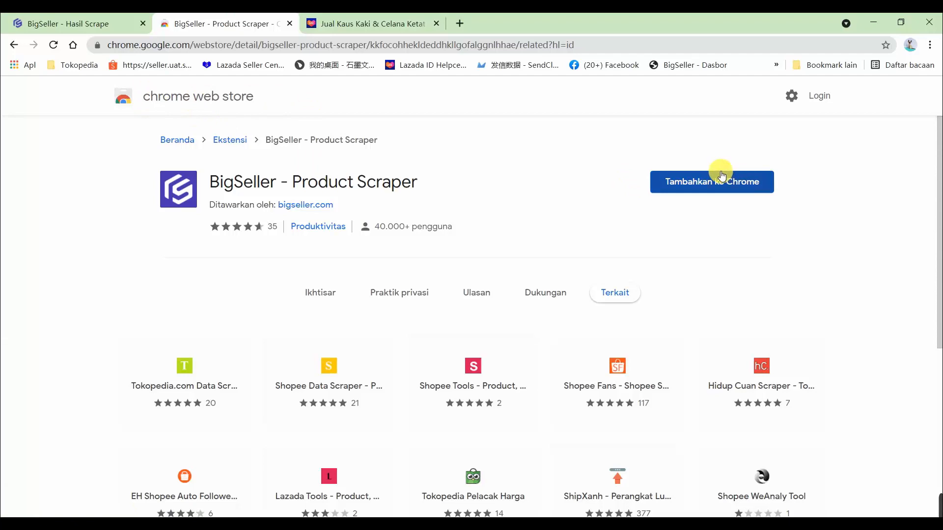
left_click(715, 187)
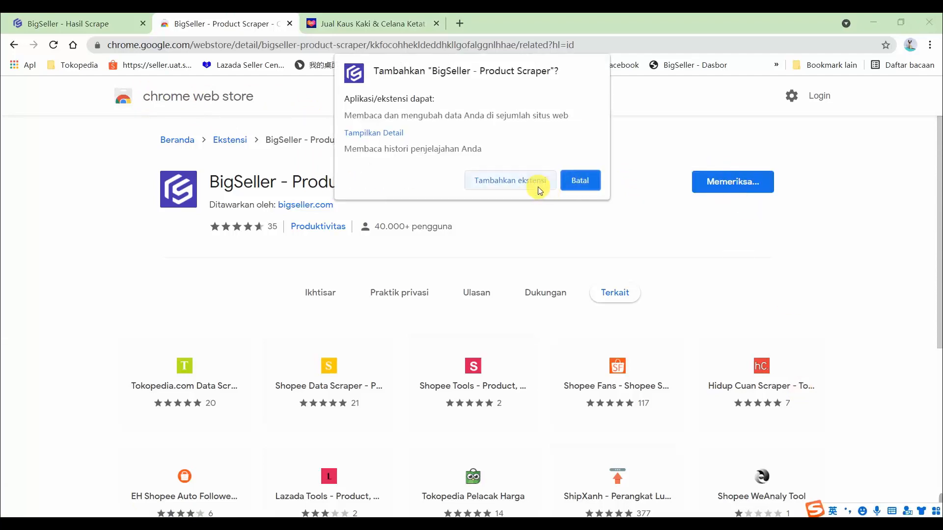
left_click(512, 184)
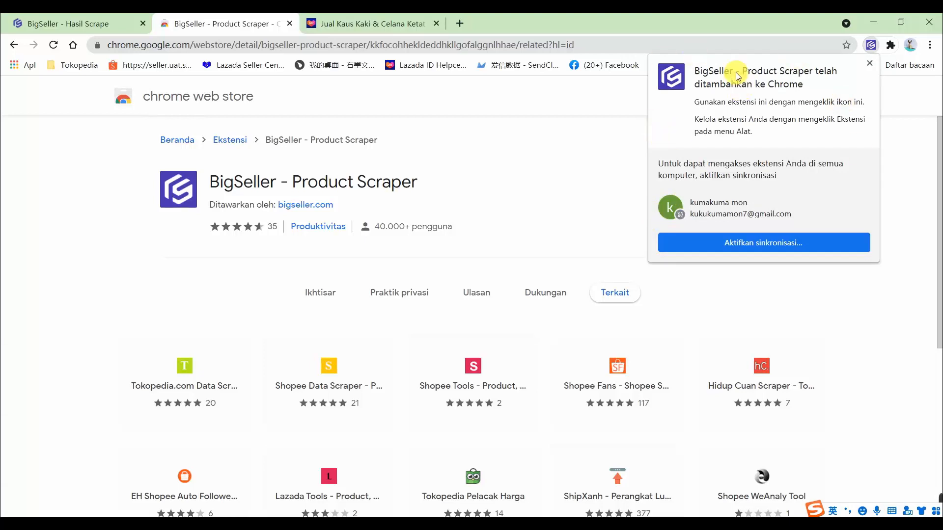
left_click(870, 71)
Replace the Lazada socks and tights page with the jakmall.com homepage
left_click(377, 25)
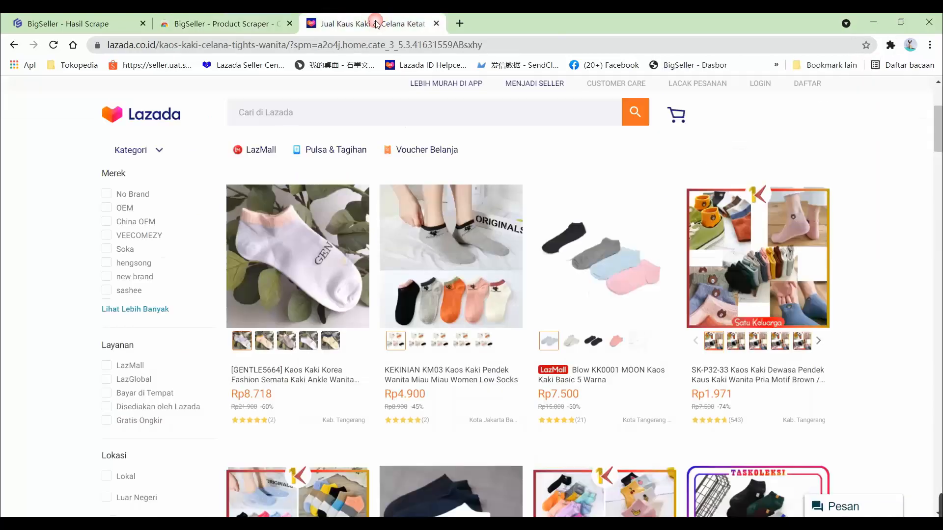
left_click(371, 45)
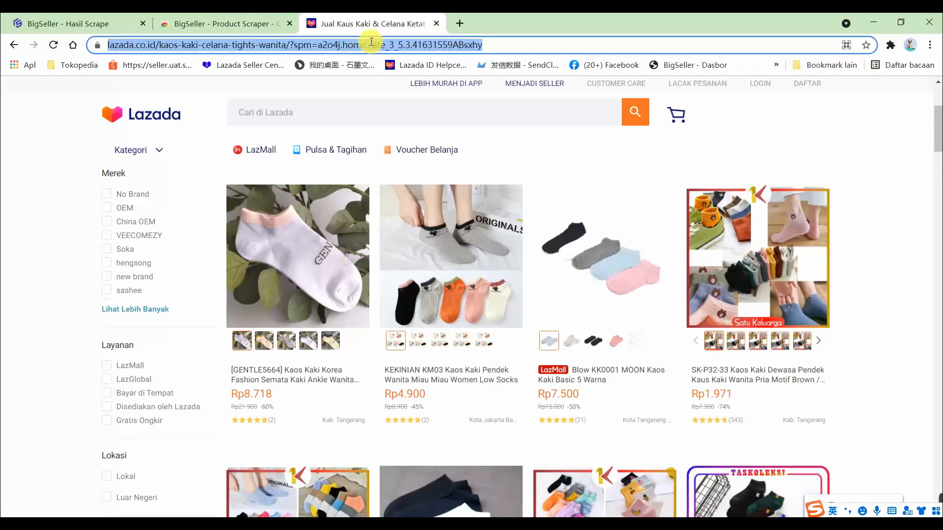
type("jak")
key("Return")
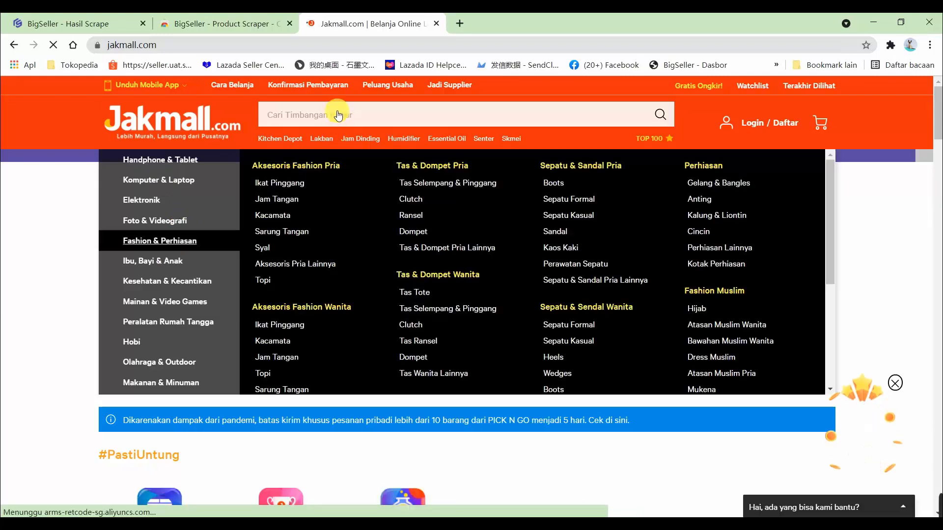
Open Jakmall's Perlengkapan Tidur Bayi category under Ibu, Bayi & Anak, declining site notifications and dismissing the translation offer
left_click(317, 114)
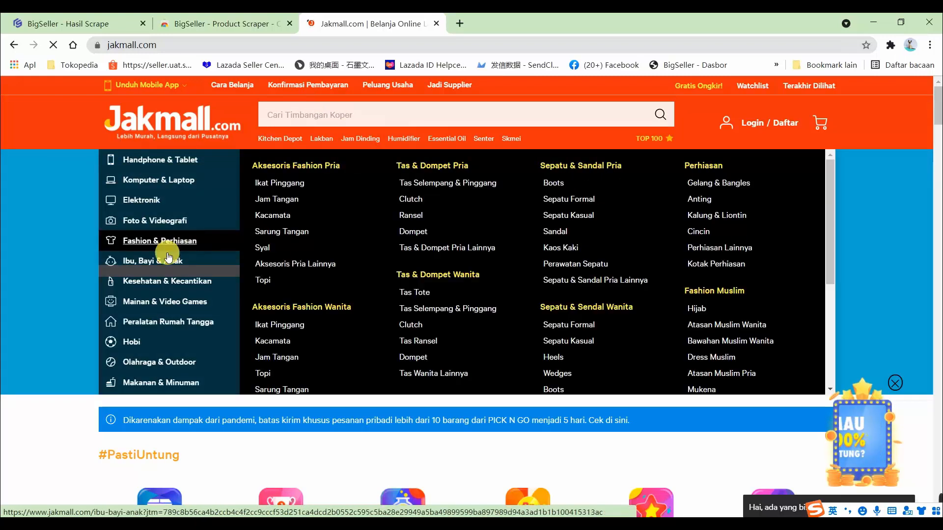
mouse_move(168, 258)
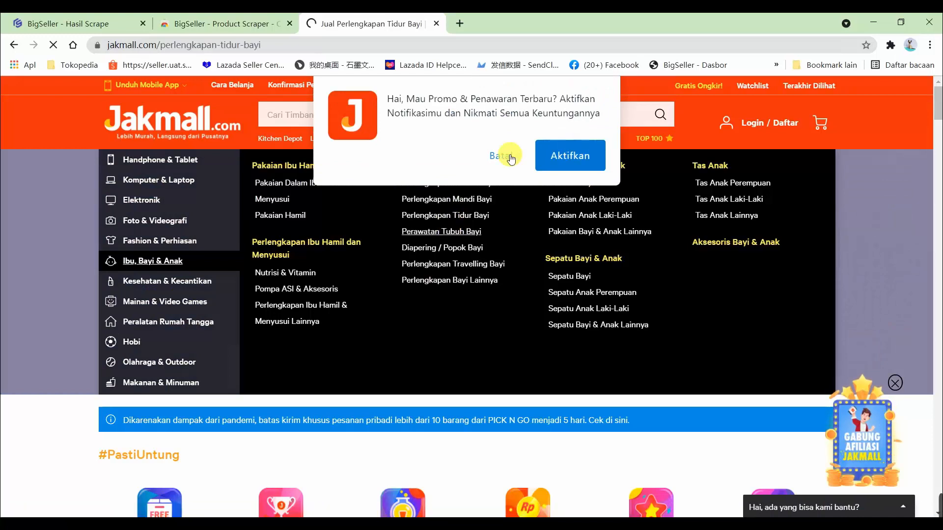
left_click(494, 159)
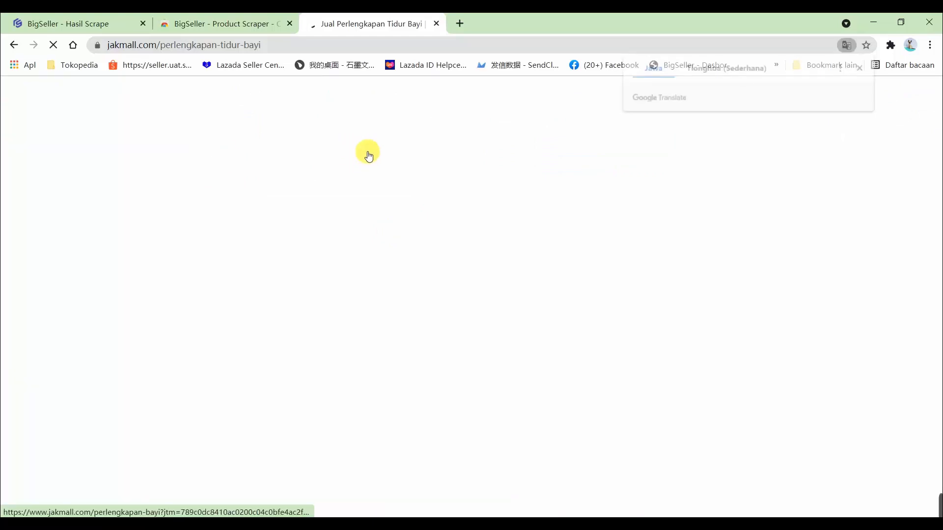
left_click(867, 73)
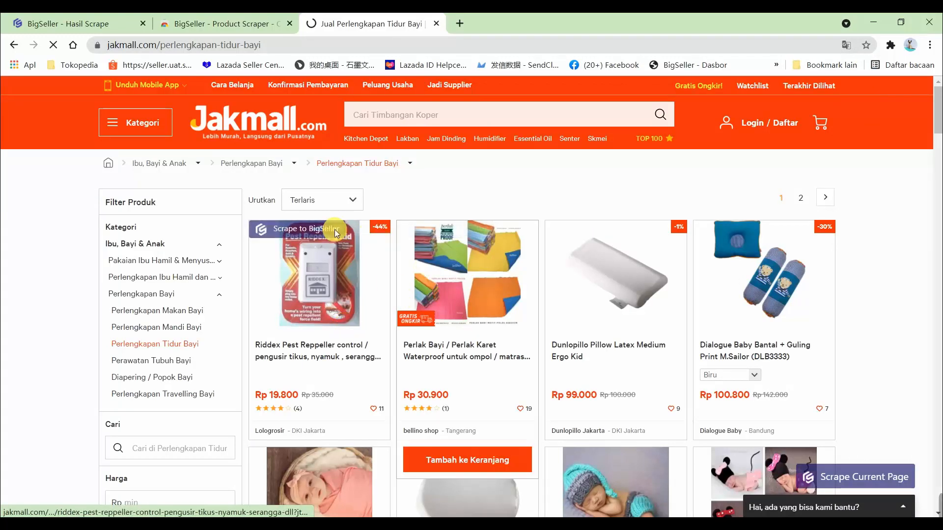
Scrape the first three baby bedding listings to BigSeller and decline the site's notification offer
left_click(305, 230)
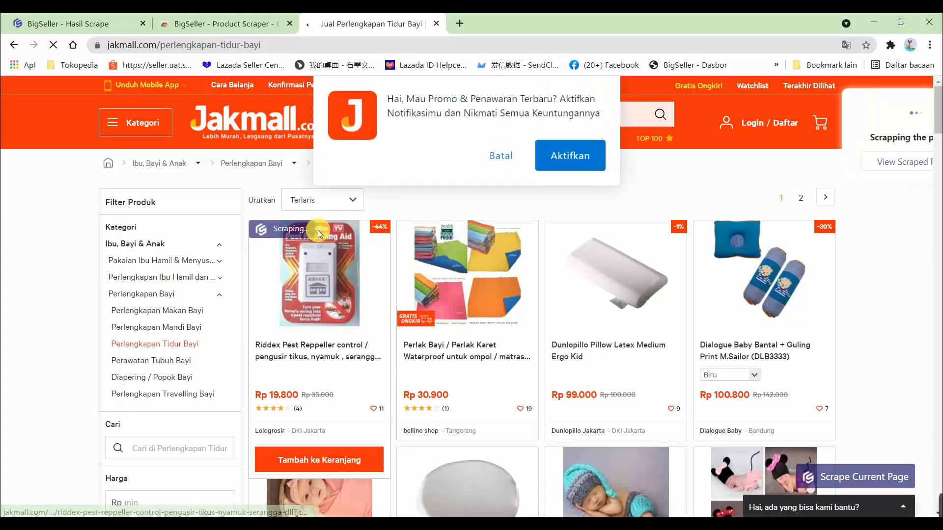
left_click(432, 229)
left_click(590, 230)
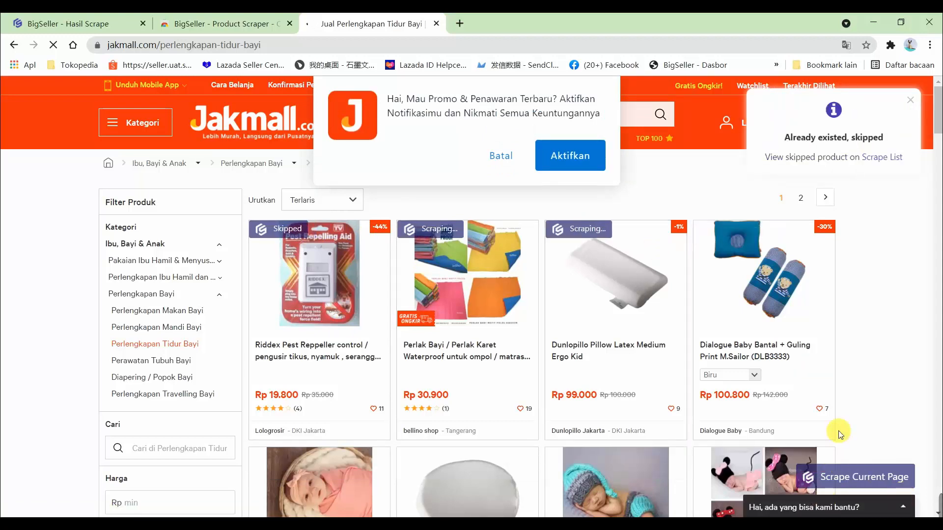
left_click(501, 156)
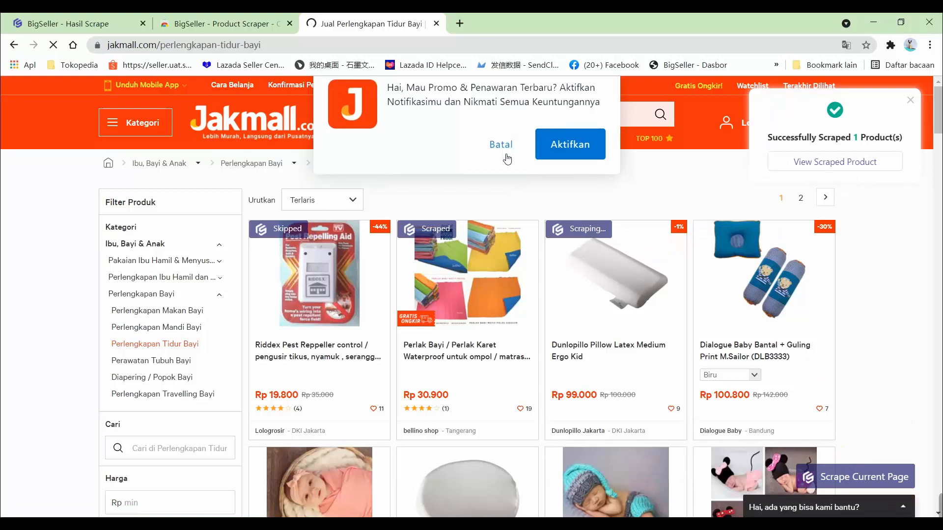
Search Jakmall for "tas anak"
left_click(459, 117)
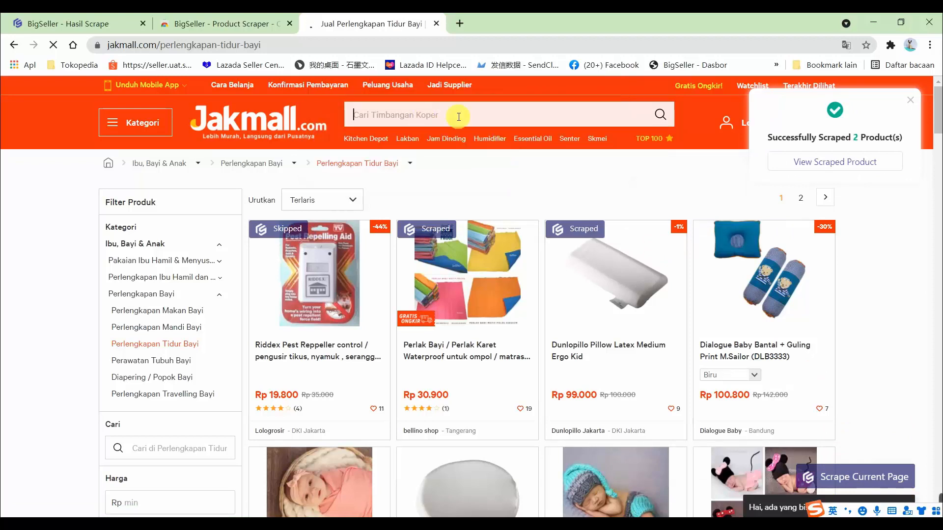
type("a")
type("nak")
key("BackSpace")
key("BackSpace")
key("BackSpace")
key("BackSpace")
key("BackSpace")
type("tas")
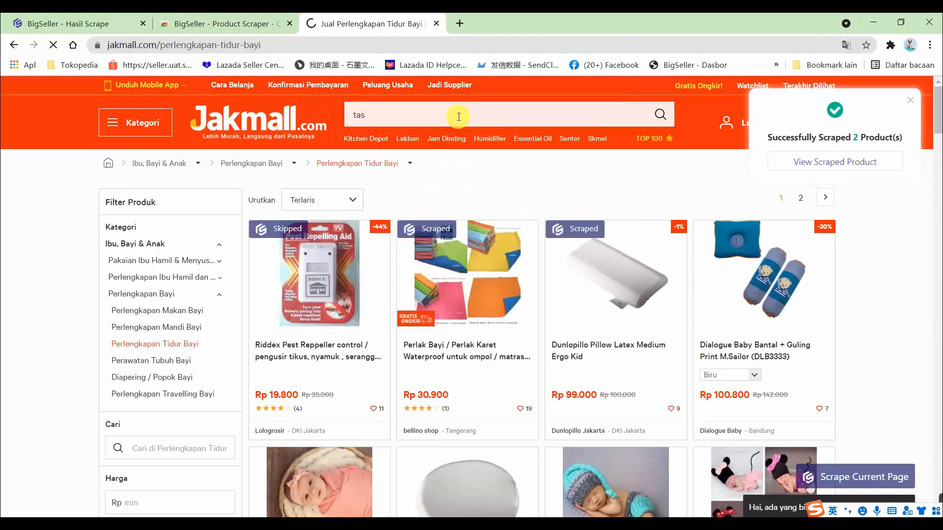
type(" anak pem")
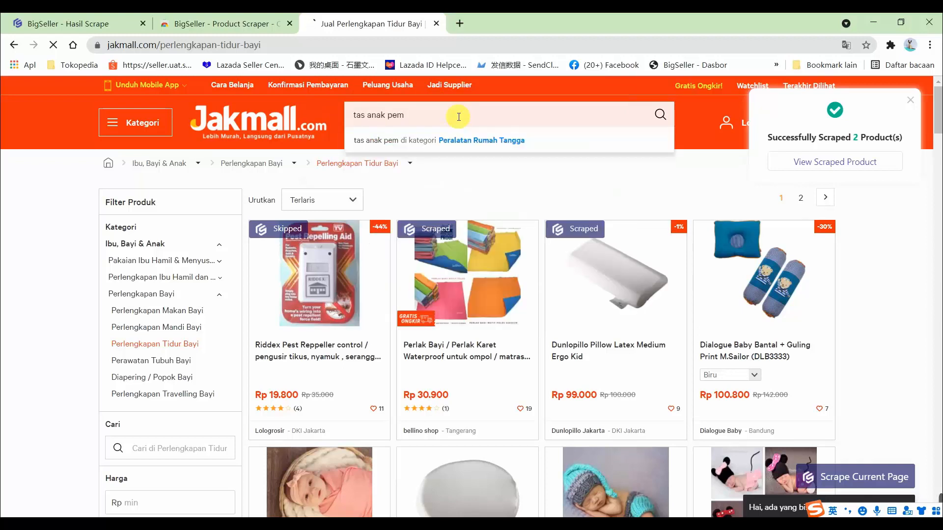
key("BackSpace")
key("BackSpace")
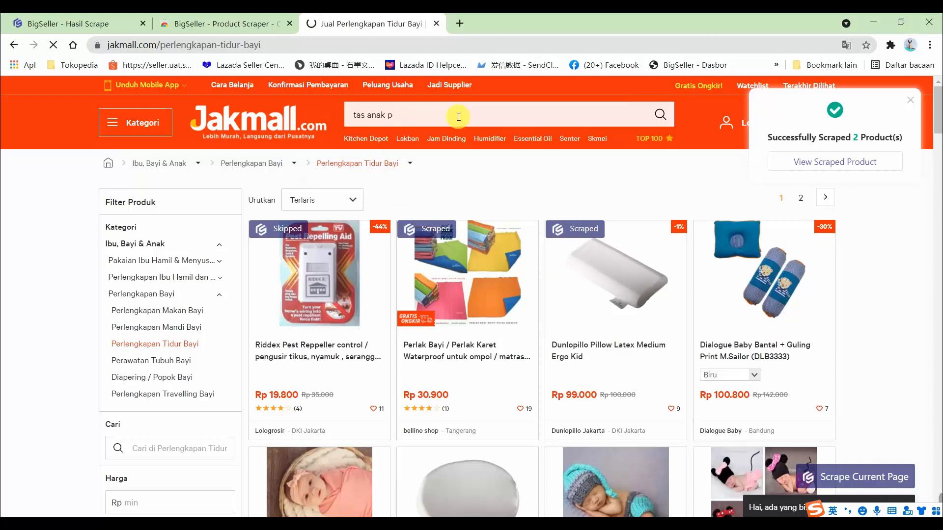
key("BackSpace")
key("BackSpace")
type("p")
key("BackSpace")
key("BackSpace")
type("peru")
key("BackSpace")
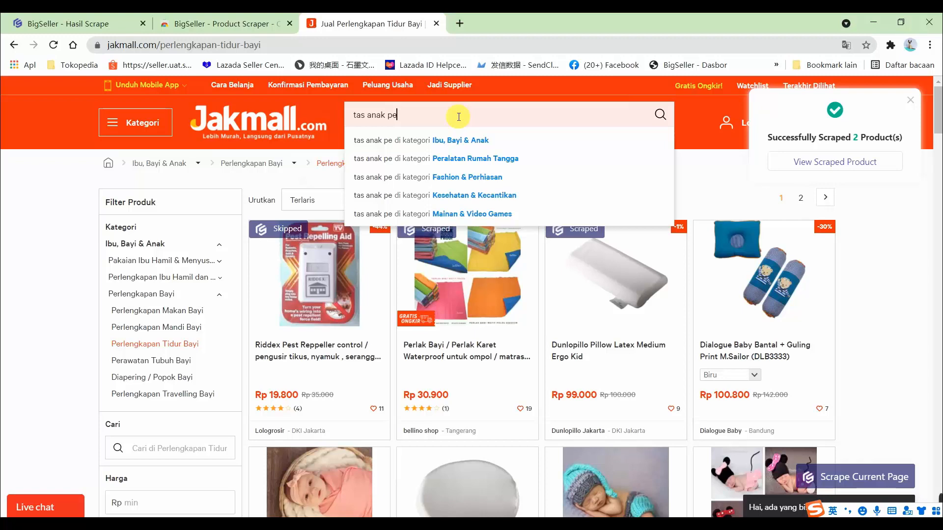
key("BackSpace")
key("BackSpace")
type("perum")
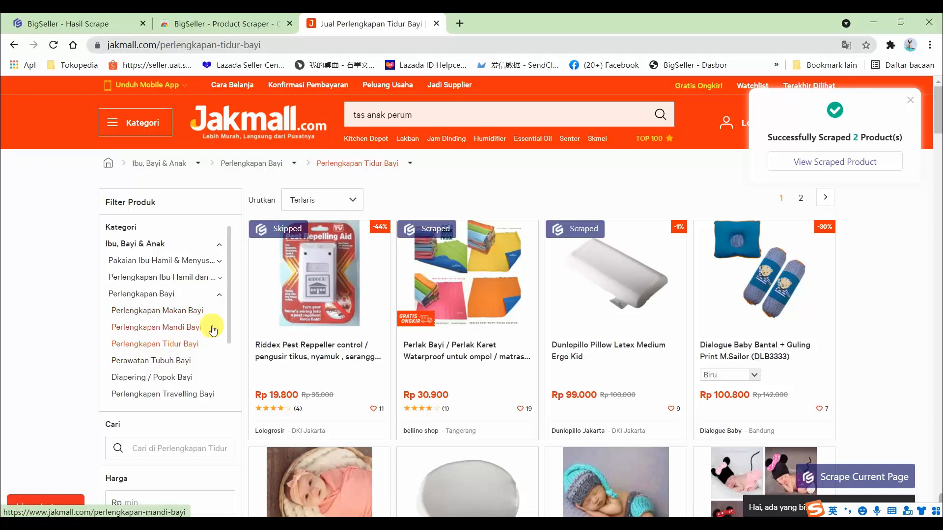
left_click_drag(413, 115, 391, 112)
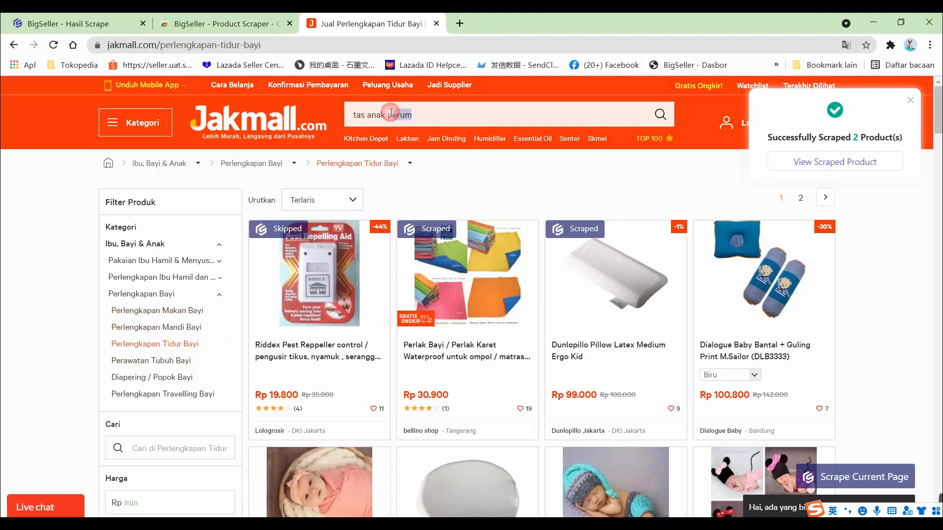
key("BackSpace")
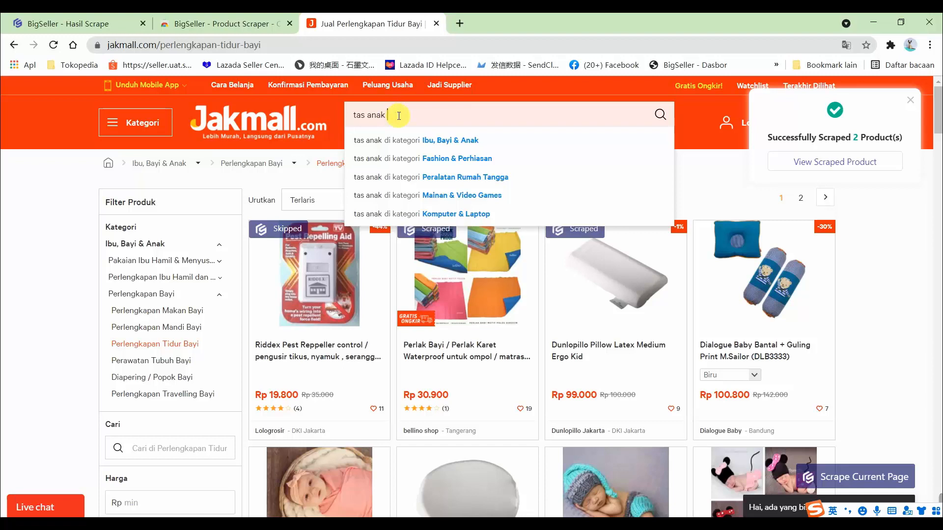
key("Return")
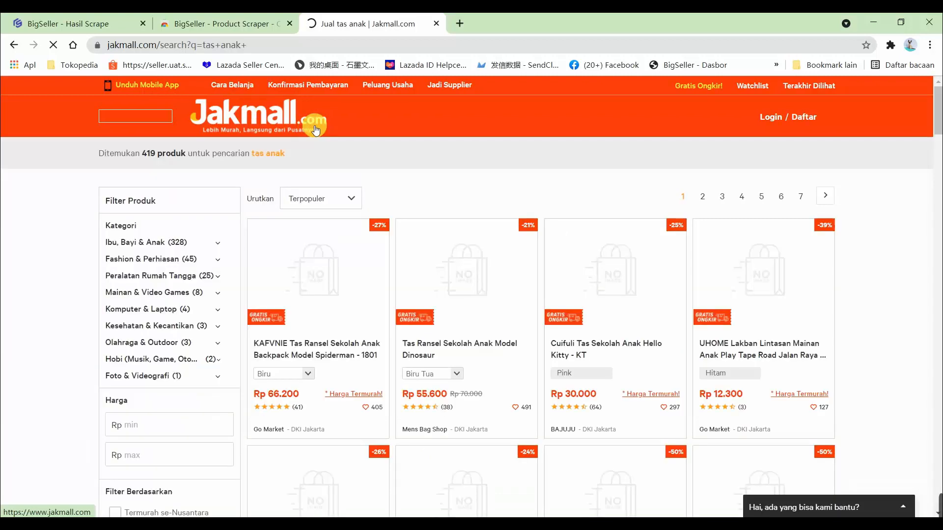
Scrape the KAFVNIE Spiderman backpack from the results and the dinosaur school backpack from its product page, and return to the results
mouse_move(331, 353)
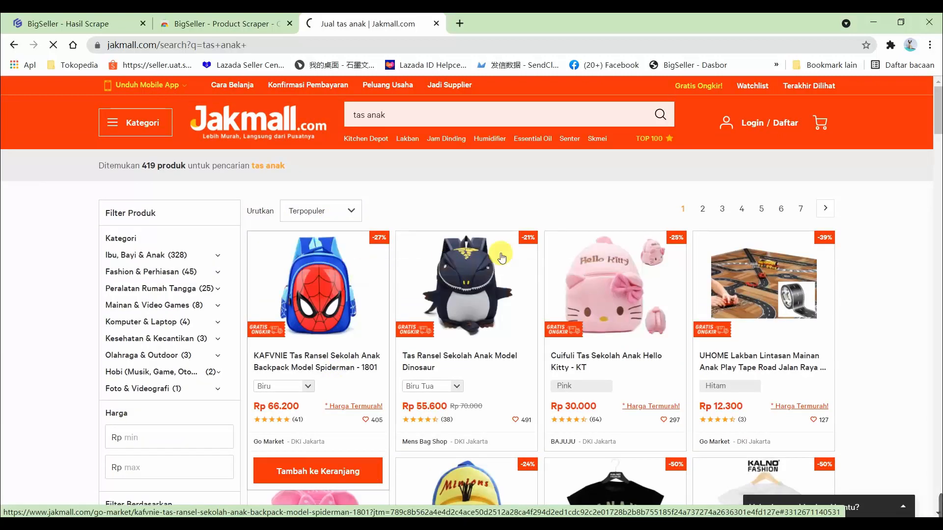
left_click(305, 241)
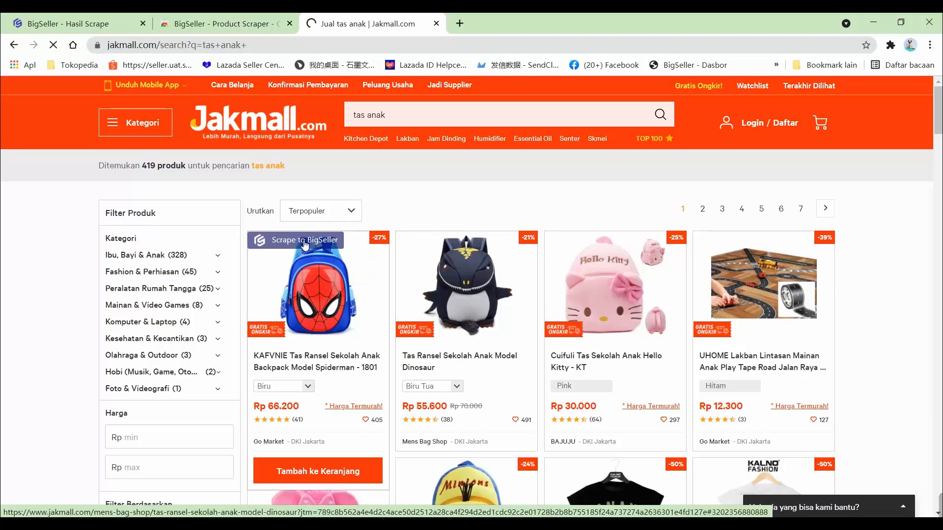
mouse_move(462, 252)
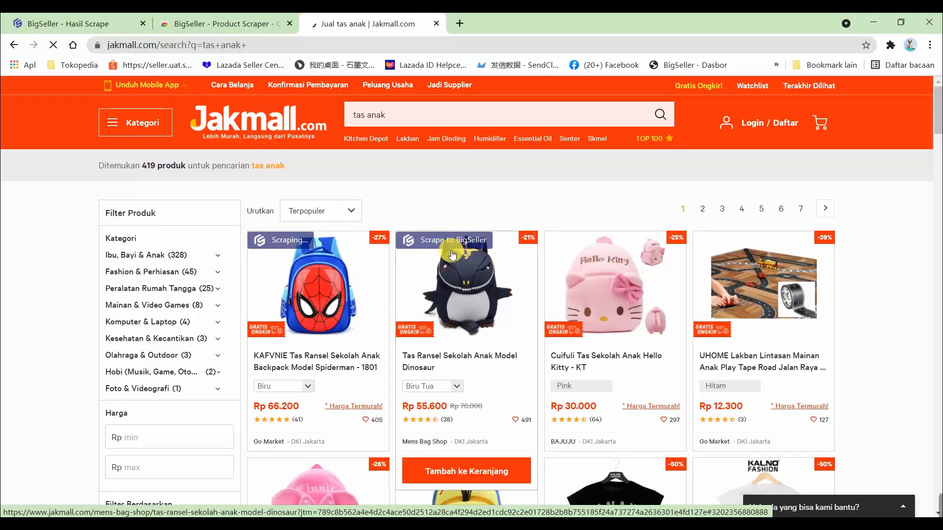
mouse_move(577, 240)
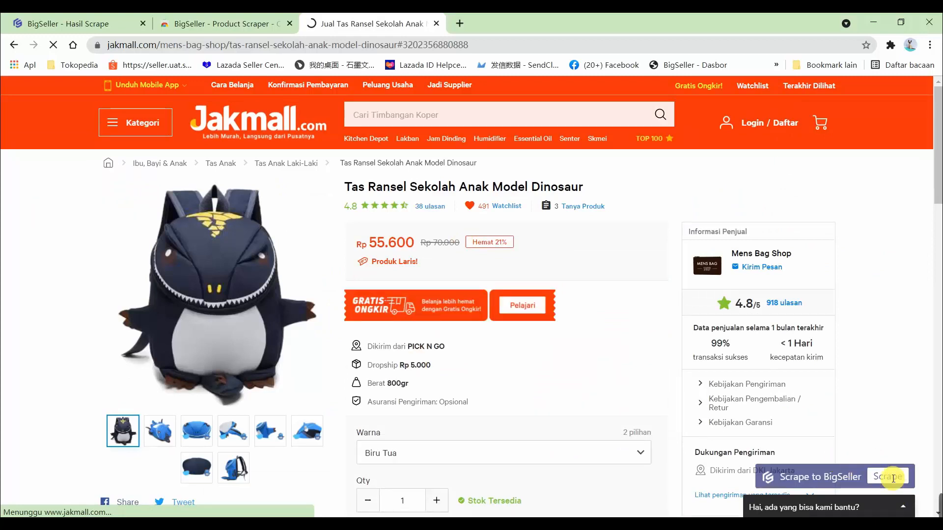
left_click(881, 479)
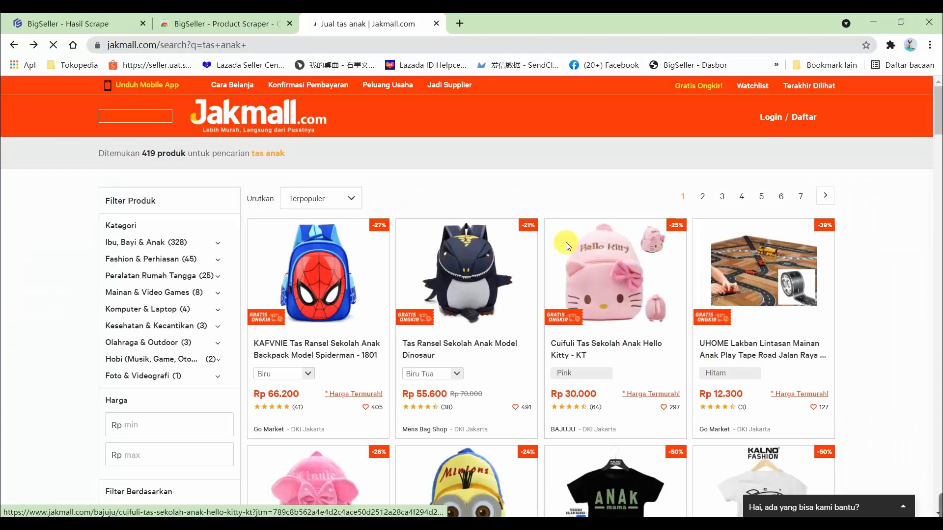
scroll(896, 453, "down", 1)
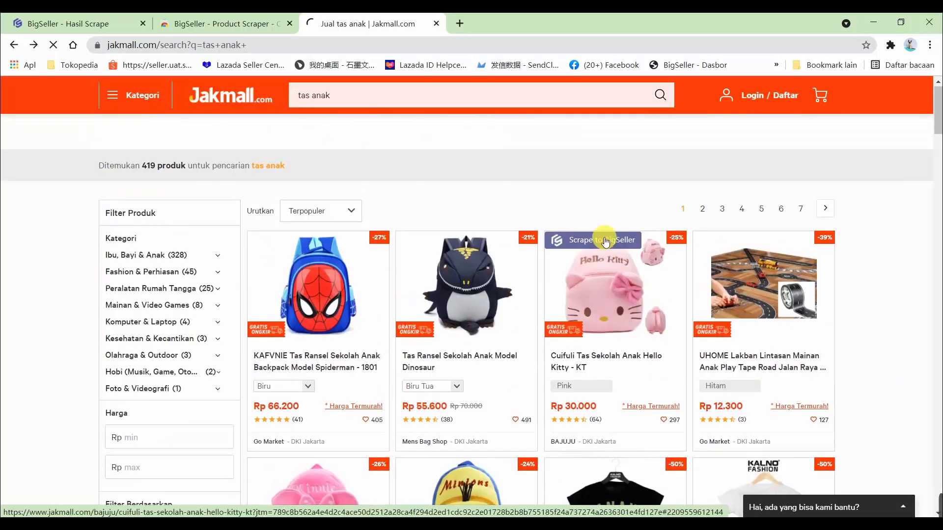
Scrape the Cuifuli Hello Kitty, MAOCWEE Karakter Kartun Lucu and MAOCWEE Karakter Kartun Minion backpacks from the search results to BigSeller
left_click(603, 242)
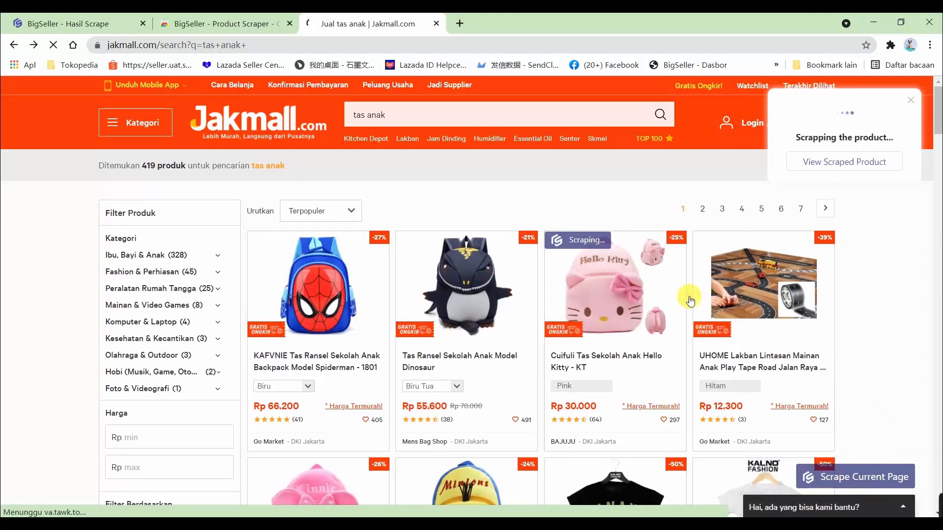
scroll(524, 300, "down", 3)
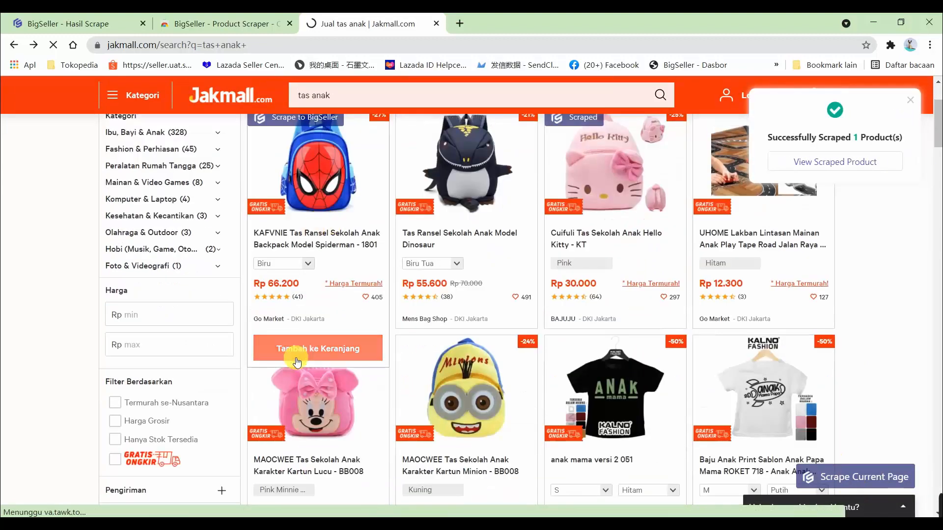
left_click(313, 346)
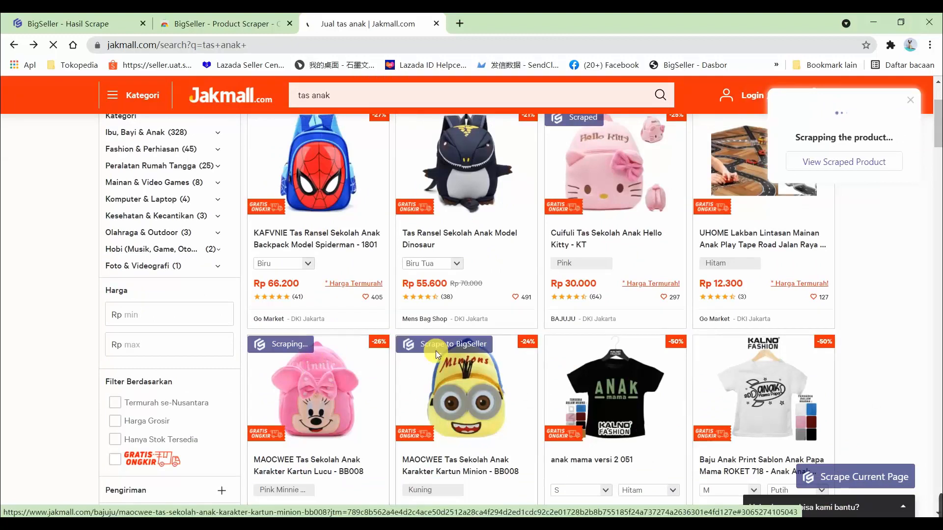
left_click(466, 350)
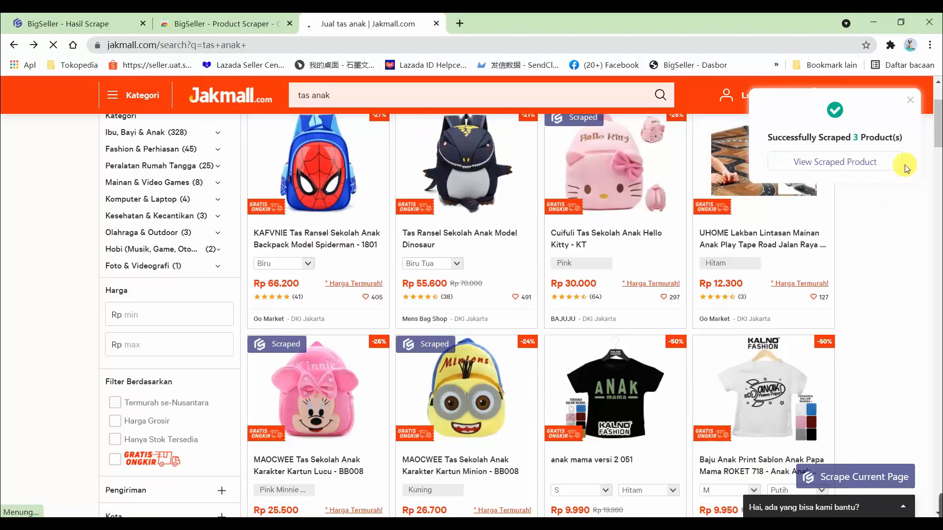
View the scraped products and import the MAOCWEE Karakter Kartun Minion backpack into the drafts of the Bukalapak store minhui
left_click(835, 162)
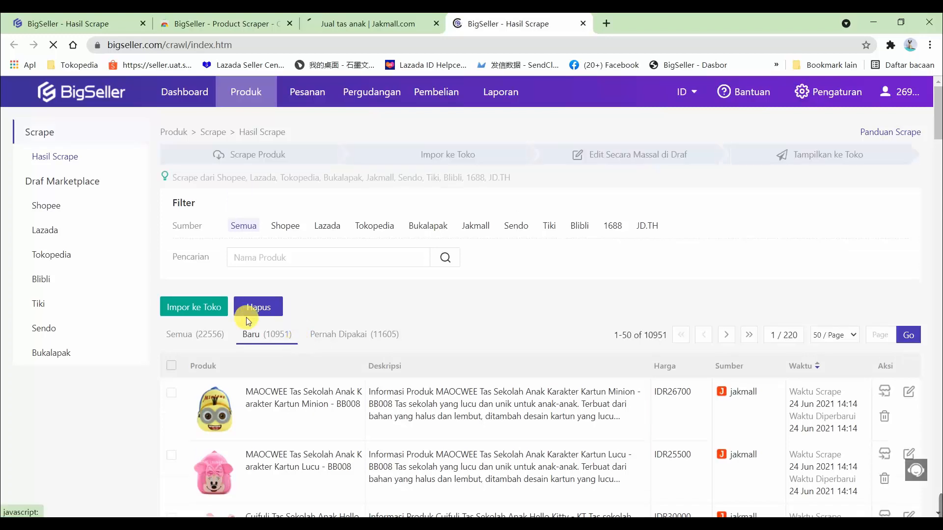
scroll(442, 307, "down", 3)
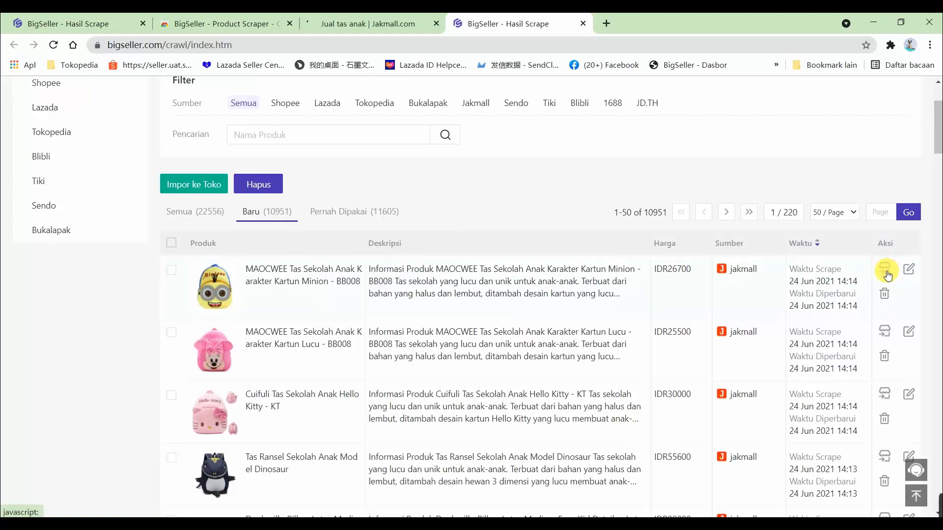
left_click(886, 271)
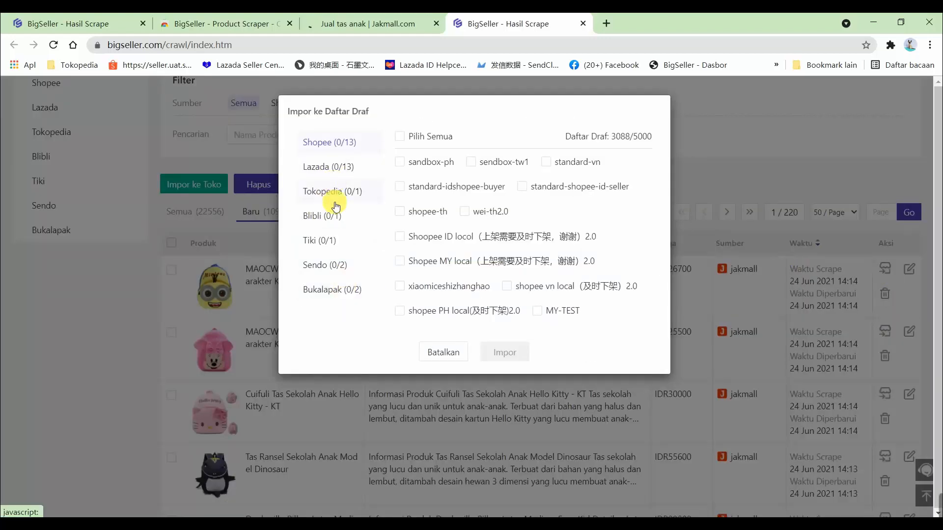
left_click(336, 294)
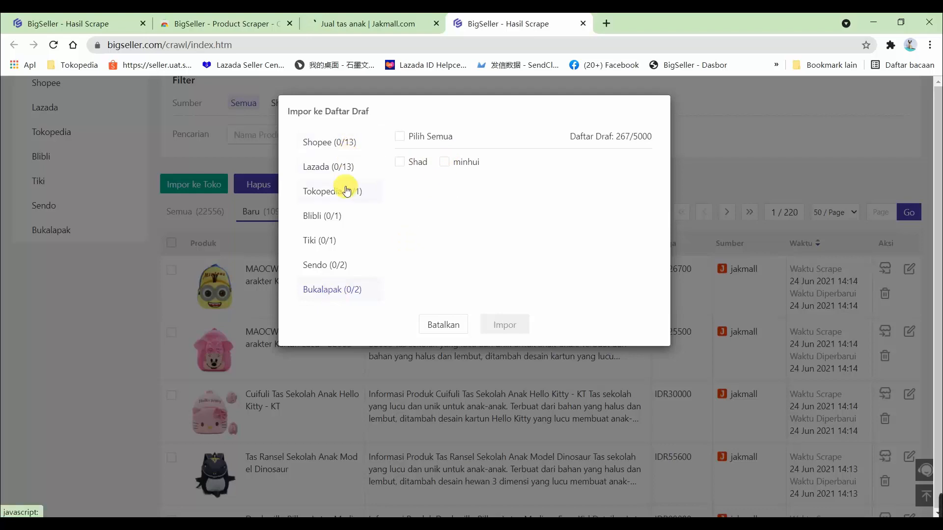
left_click(445, 164)
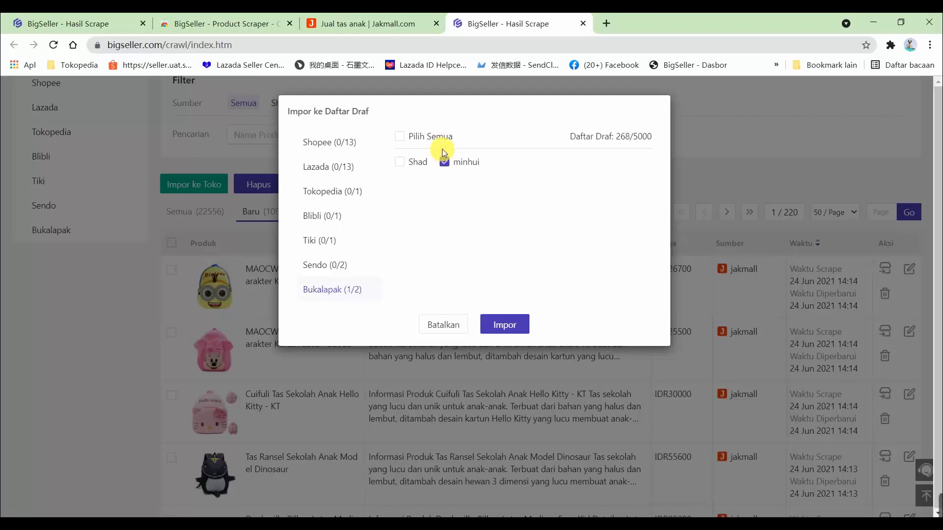
left_click(517, 328)
left_click(518, 326)
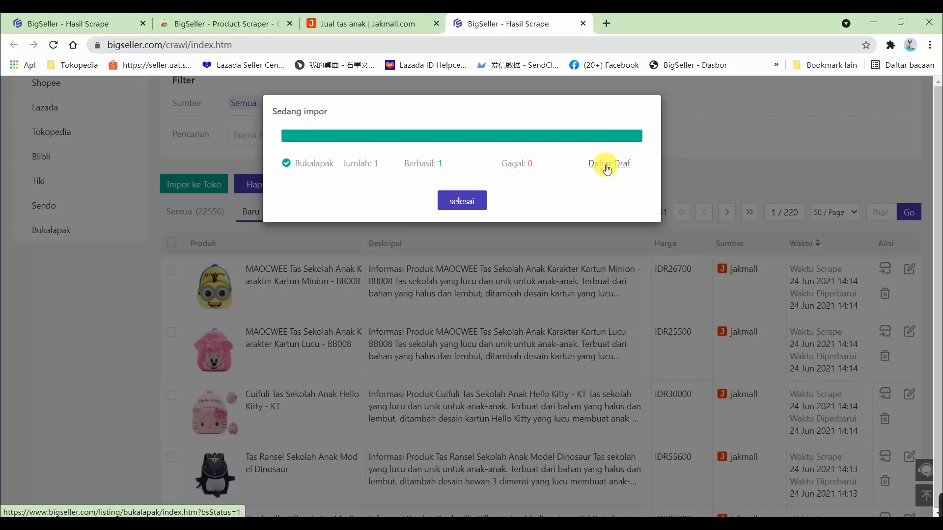
left_click(459, 201)
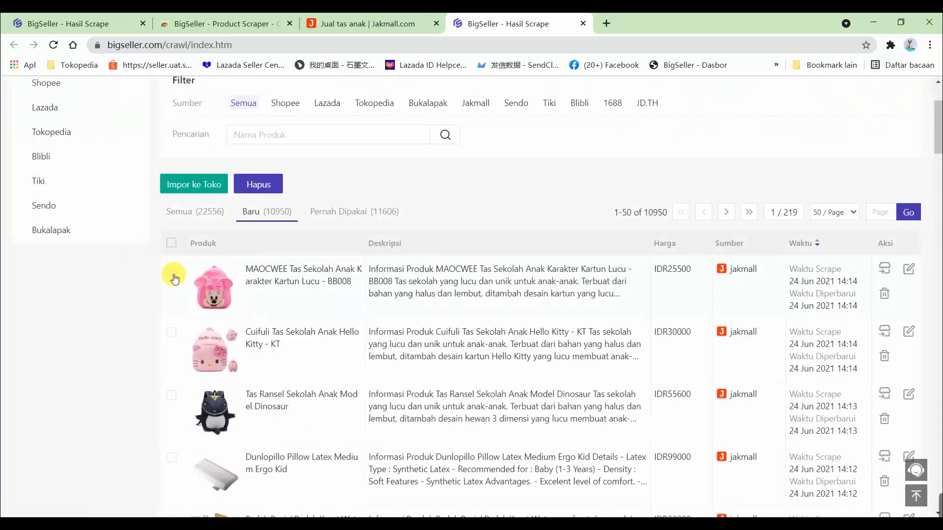
Select the scraped MAOCWEE Karakter Kartun Lucu, Cuifuli Hello Kitty and dinosaur backpacks plus the PREMIUM PAOLA DRESS PRINTING
left_click(171, 270)
left_click(171, 363)
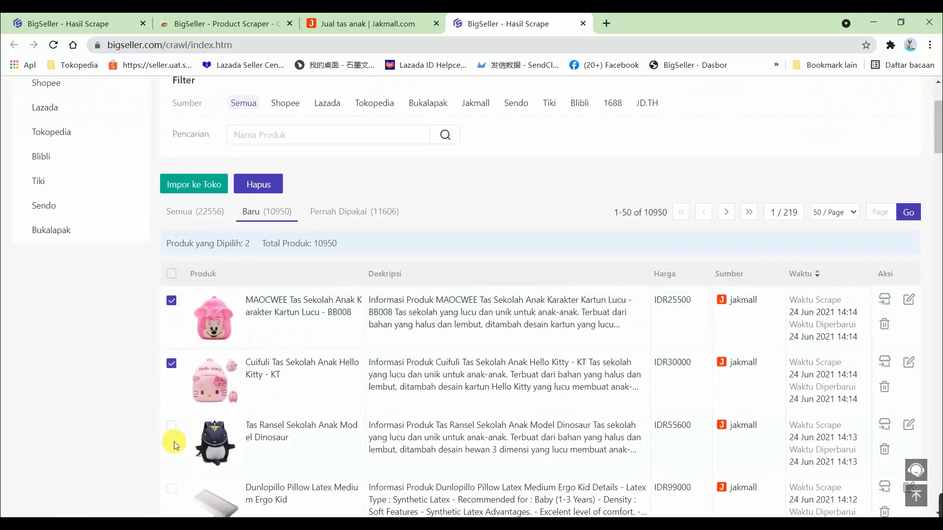
left_click(171, 427)
scroll(175, 431, "down", 2)
scroll(176, 432, "down", 2)
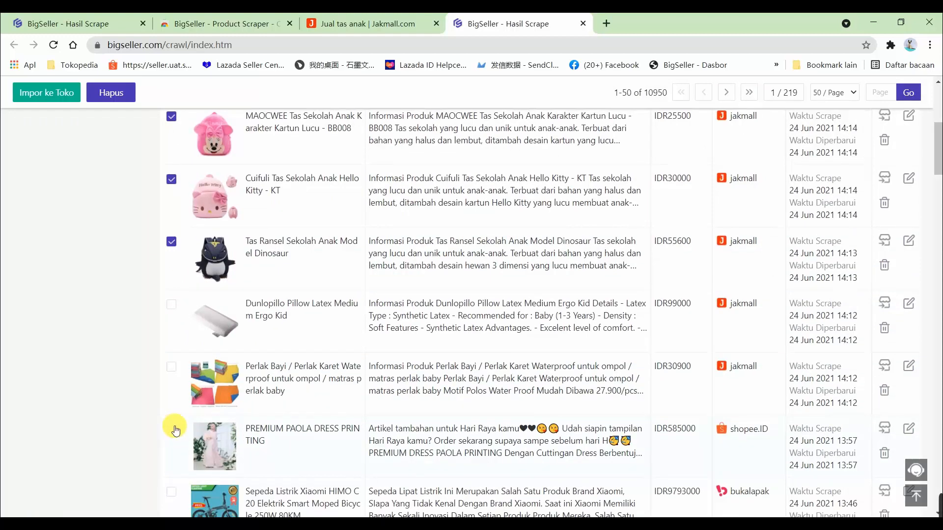
left_click(171, 431)
scroll(168, 305, "up", 5)
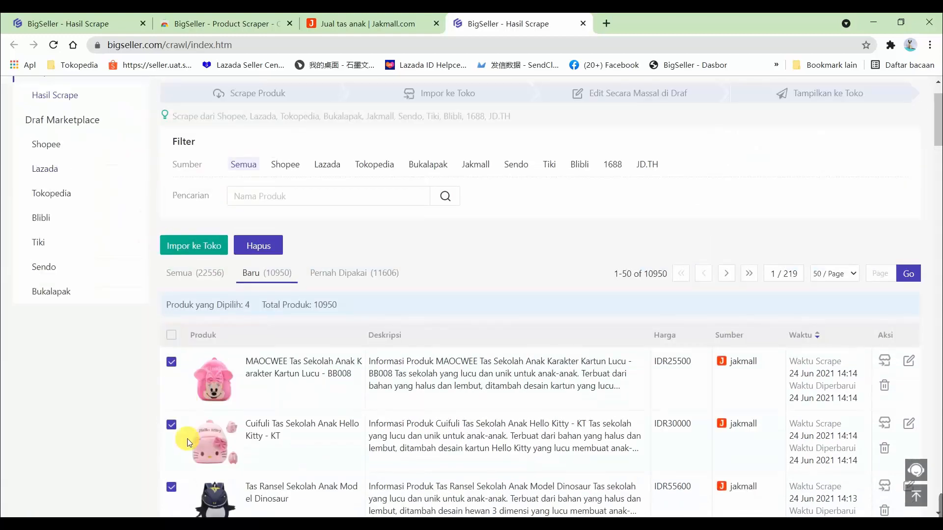
scroll(188, 442, "down", 3)
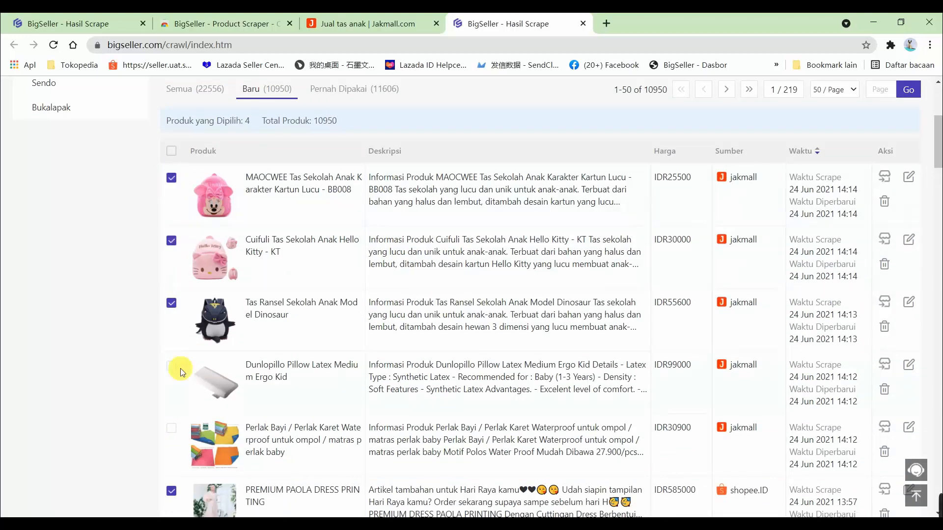
scroll(208, 192, "up", 2)
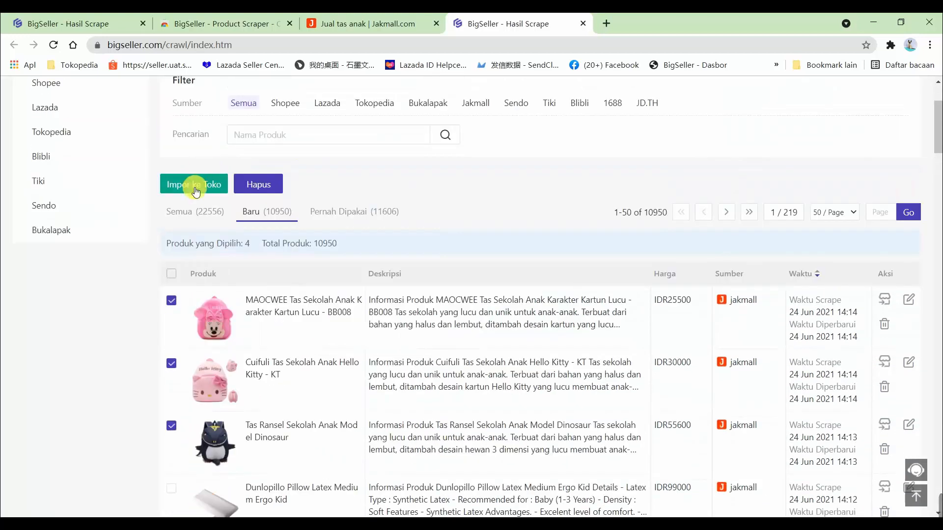
scroll(199, 216, "down", 5)
scroll(190, 238, "up", 4)
scroll(148, 123, "down", 3)
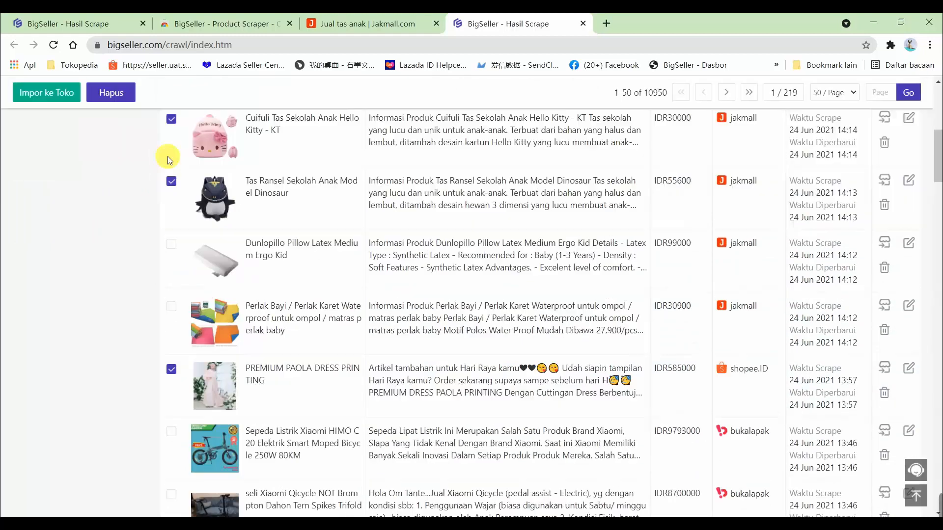
Import the selected products in bulk to the Bukalapak store minhui and open the Bukalapak draft list
left_click(55, 97)
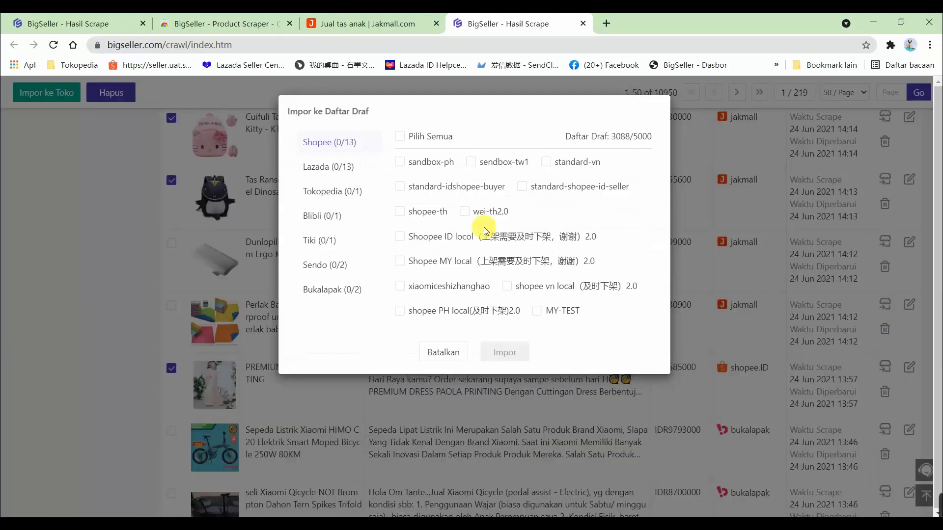
left_click(354, 289)
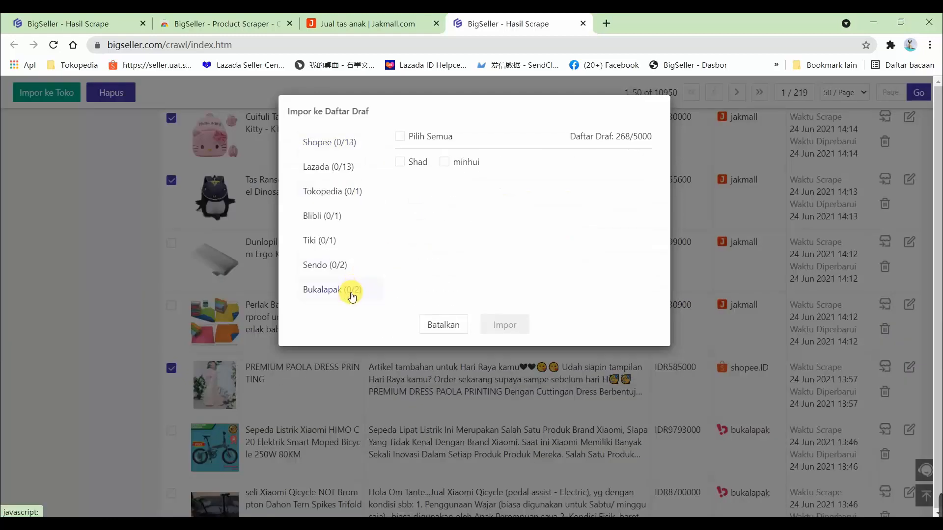
left_click(457, 166)
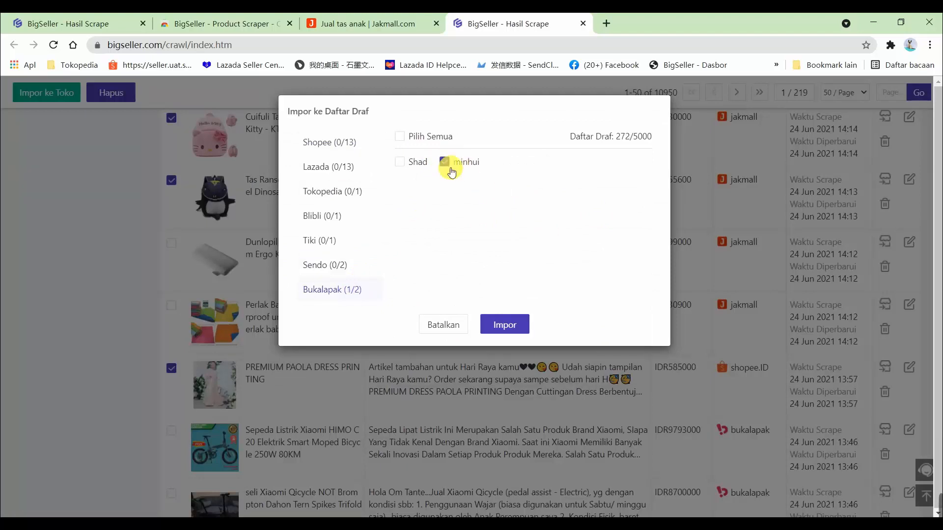
left_click(509, 325)
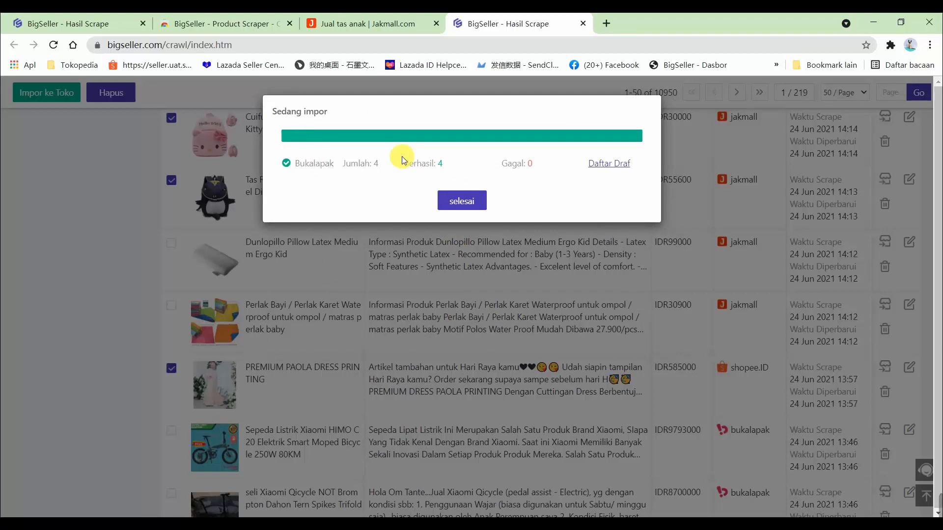
left_click(613, 168)
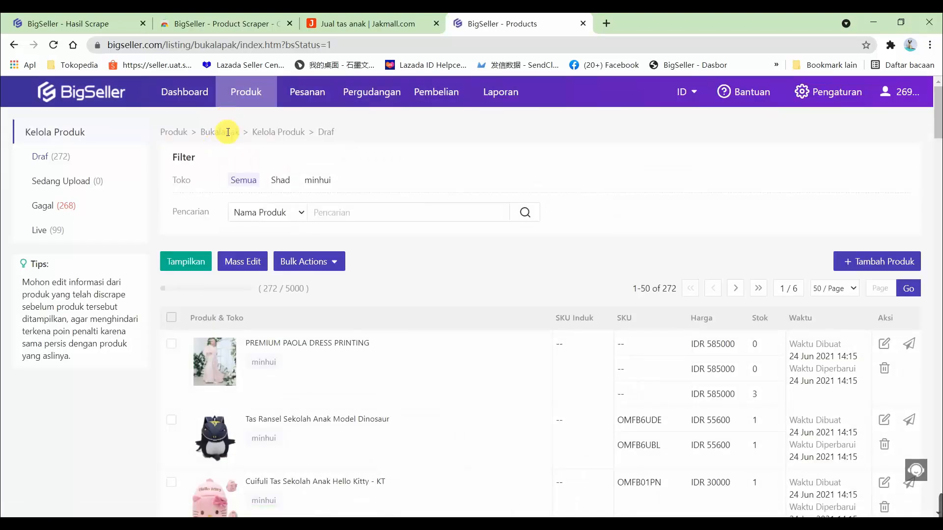
left_click_drag(199, 132, 338, 133)
left_click(431, 267)
Edit the PREMIUM PAOLA DRESS PRINTING draft, mapping its PAOLA DRESS variation to warna in the category mapping and continuing to its edit page
scroll(448, 288, "down", 1)
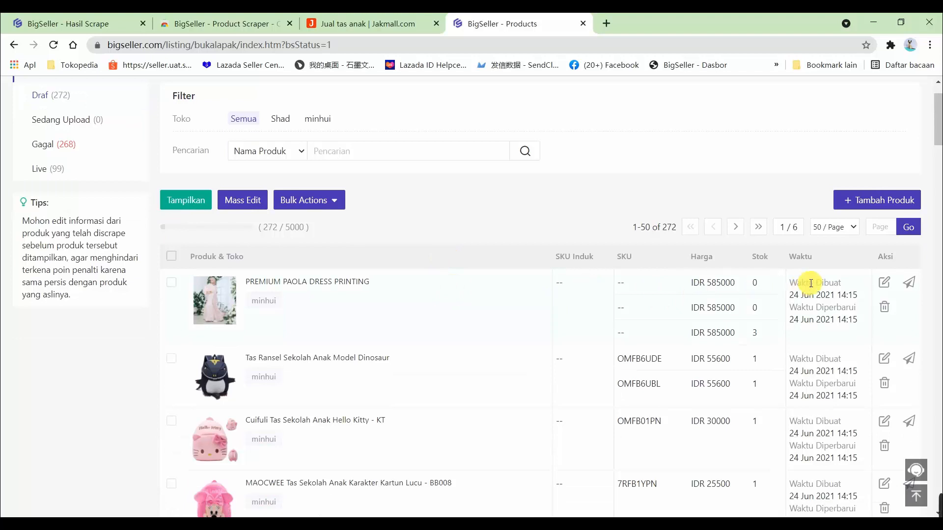
left_click(886, 285)
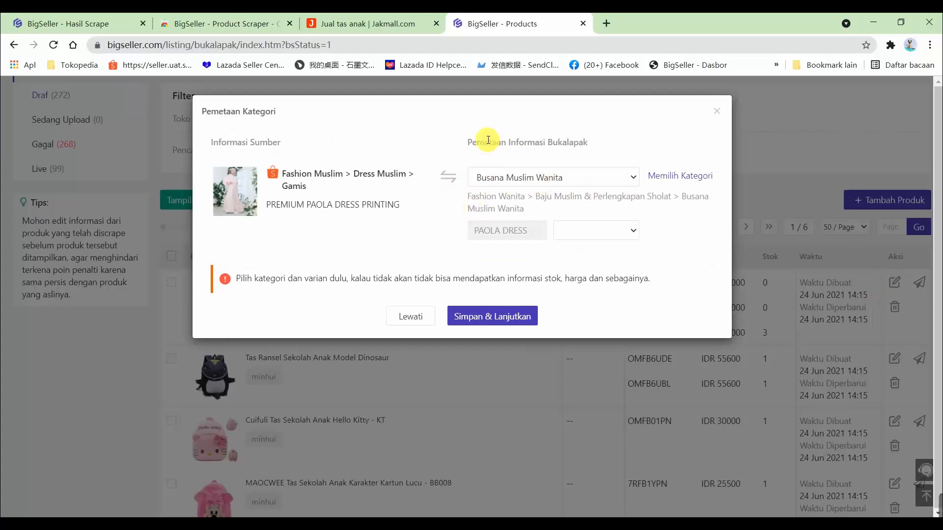
left_click(611, 232)
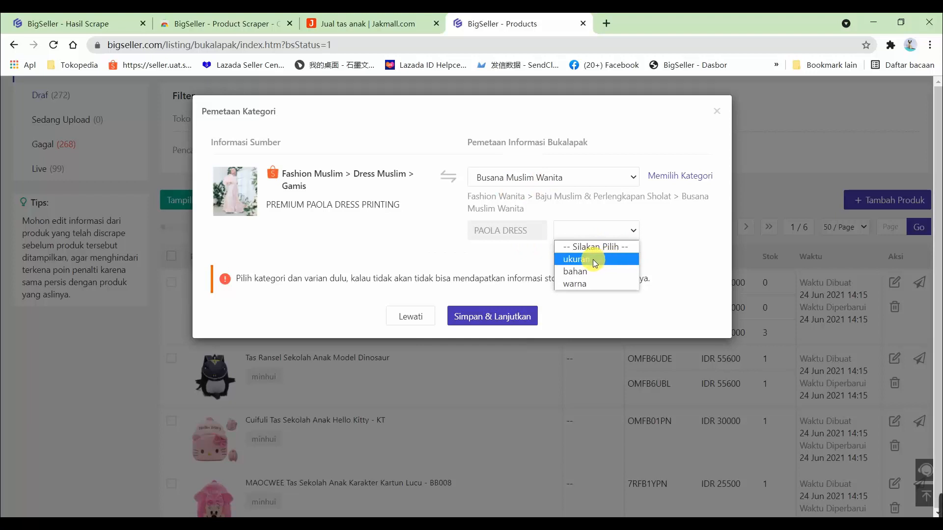
left_click(260, 277)
left_click_drag(270, 279, 601, 257)
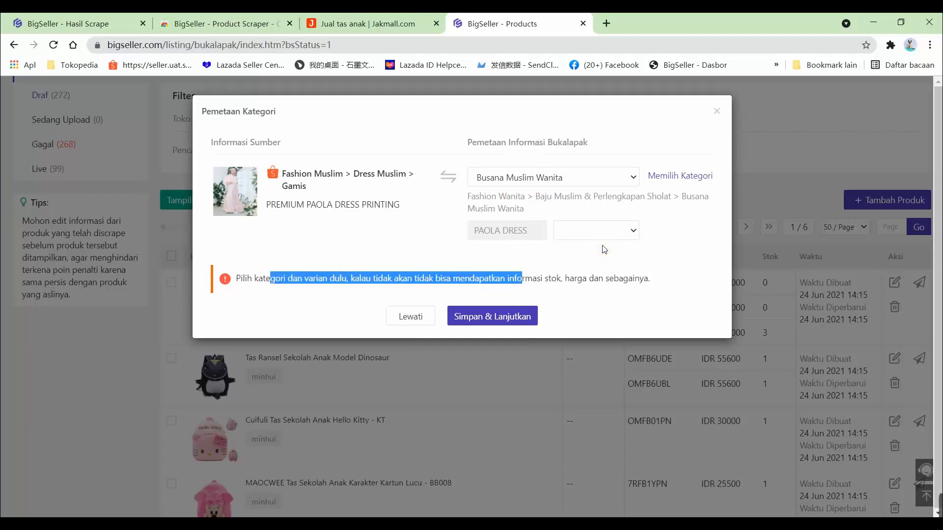
left_click(604, 231)
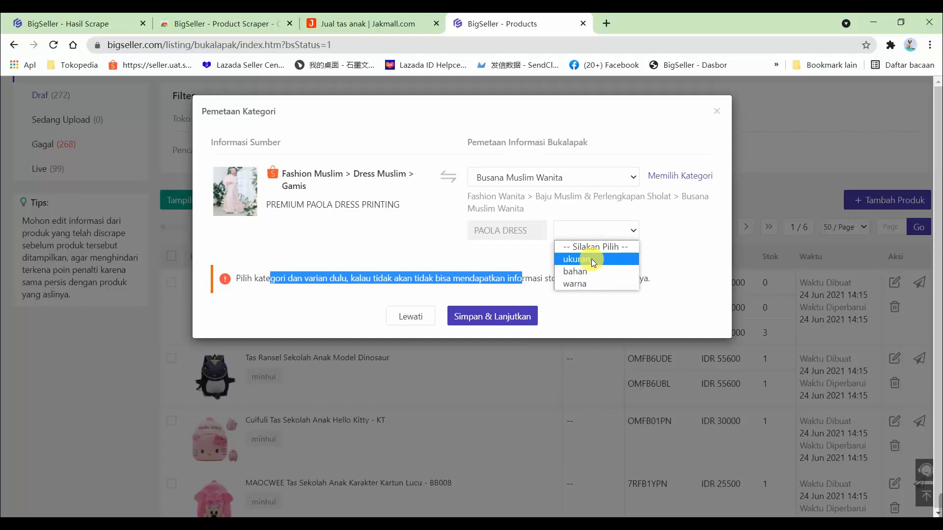
left_click(581, 285)
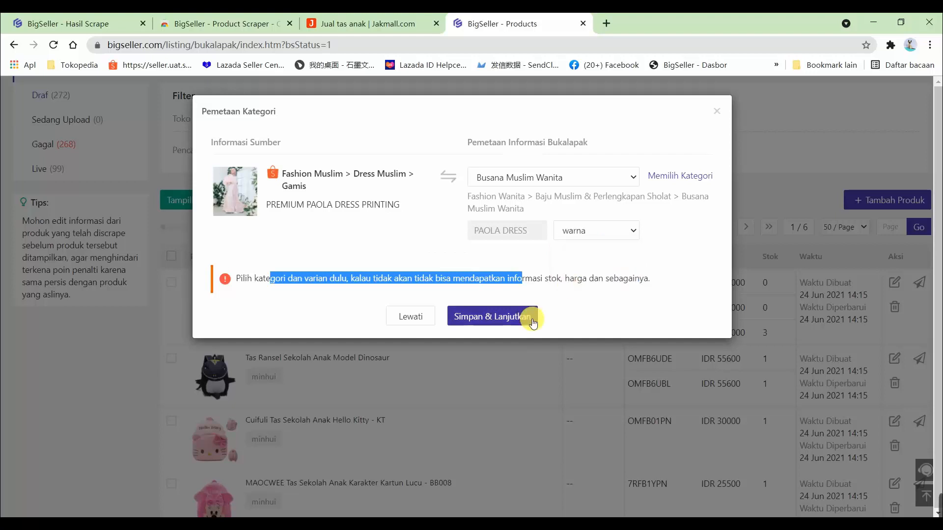
left_click(502, 317)
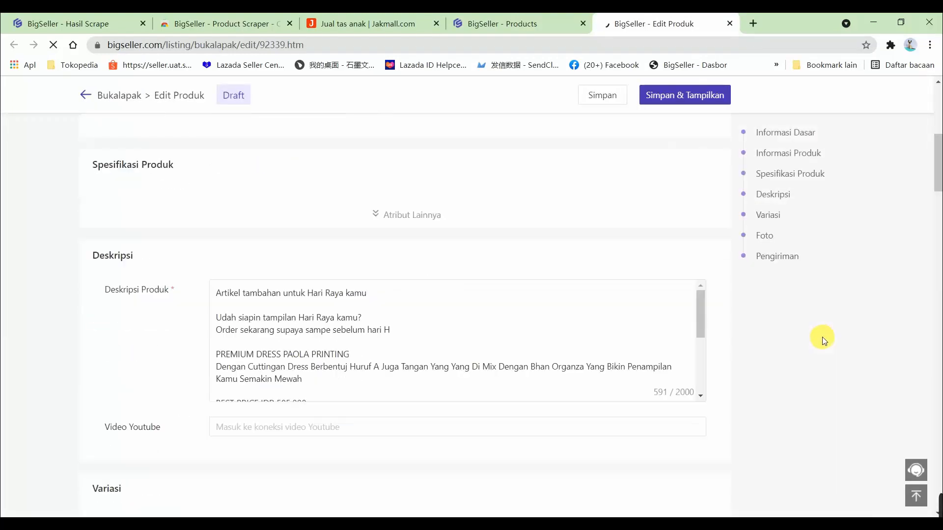
Examine the dress draft's description, colour variations and sales information on its edit page
scroll(822, 337, "down", 3)
scroll(823, 340, "down", 5)
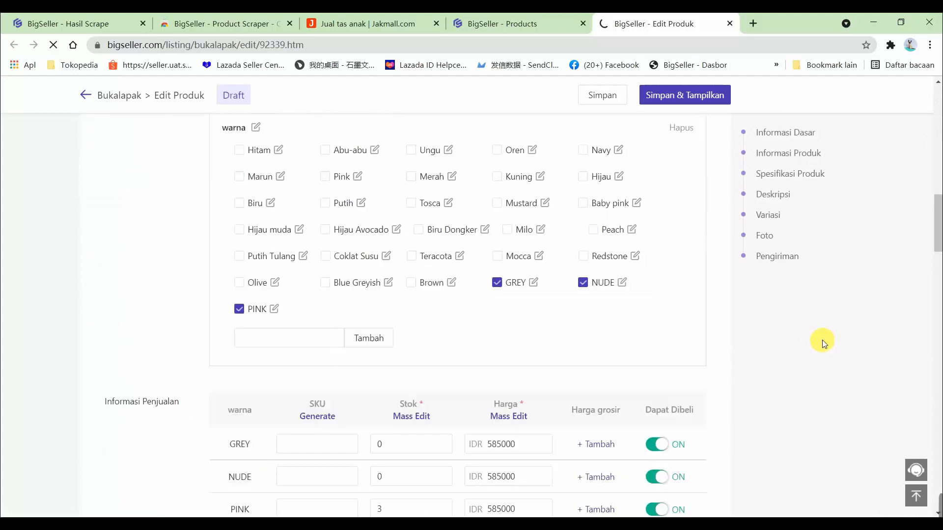
scroll(614, 312, "up", 10)
scroll(614, 312, "down", 3)
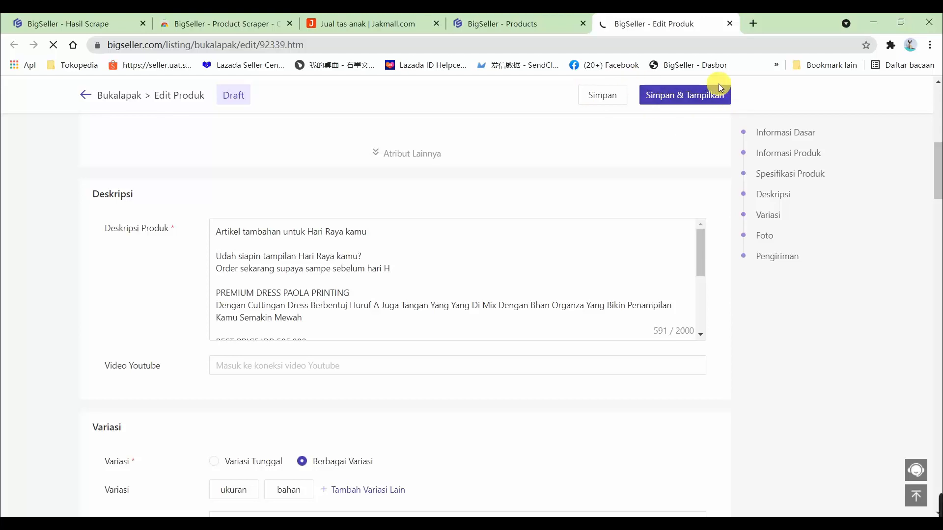
In the Bukalapak draft list, select the PREMIUM PAOLA DRESS PRINTING, Model Dinosaur, Cuifuli Hello Kitty, MAOCWEE Karakter Kartun Lucu and Minion drafts
left_click(517, 26)
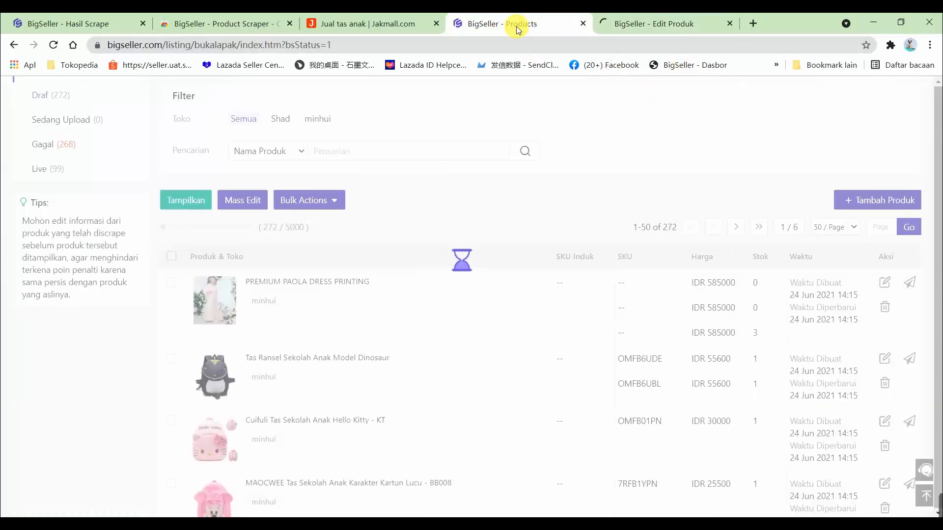
left_click(172, 283)
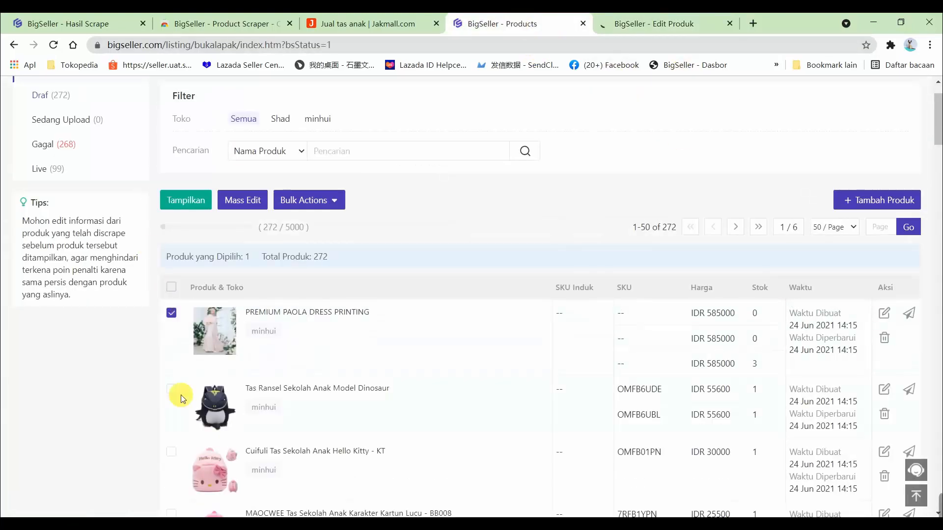
left_click(174, 396)
scroll(169, 374, "down", 3)
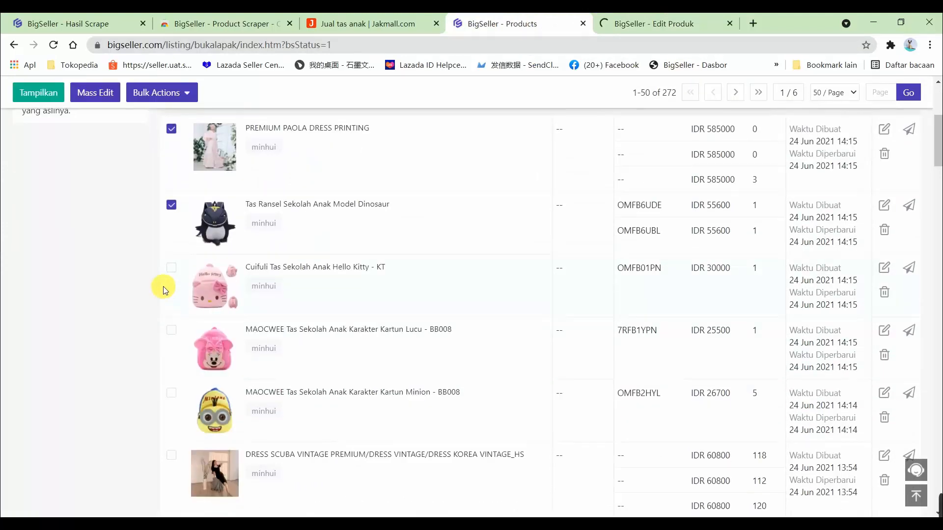
left_click(172, 273)
left_click(171, 331)
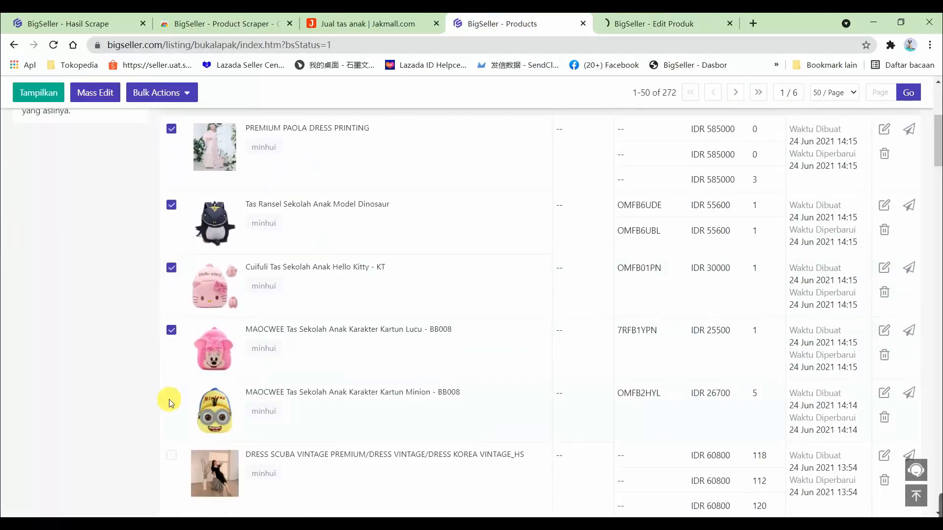
left_click(171, 395)
scroll(154, 324, "up", 3)
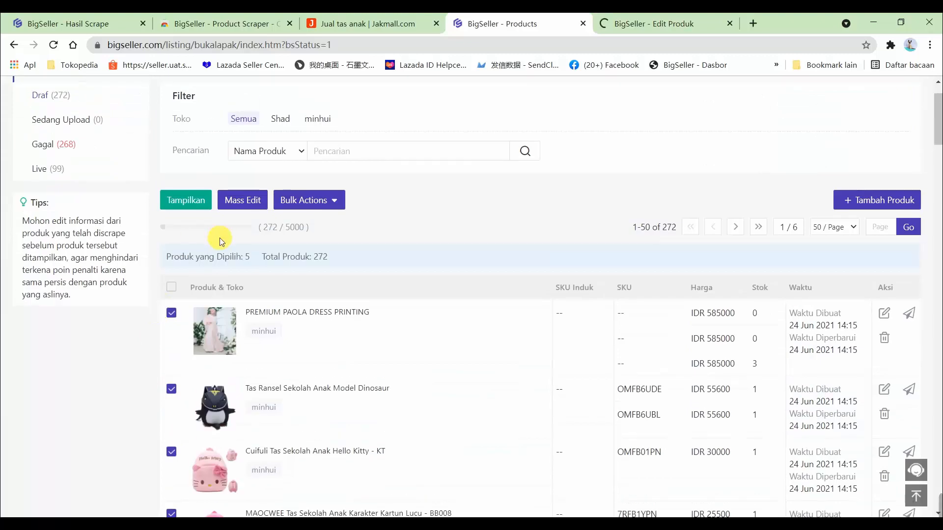
Add the DRESS SCUBA VINTAGE PREMIUM draft to the selection and open all selected drafts for mass editing
left_click(246, 202)
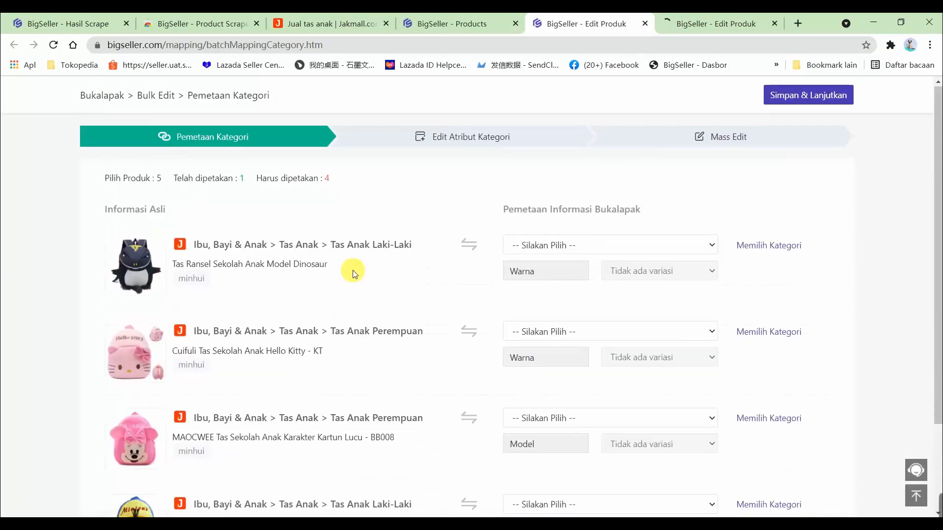
left_click(645, 24)
scroll(155, 410, "down", 10)
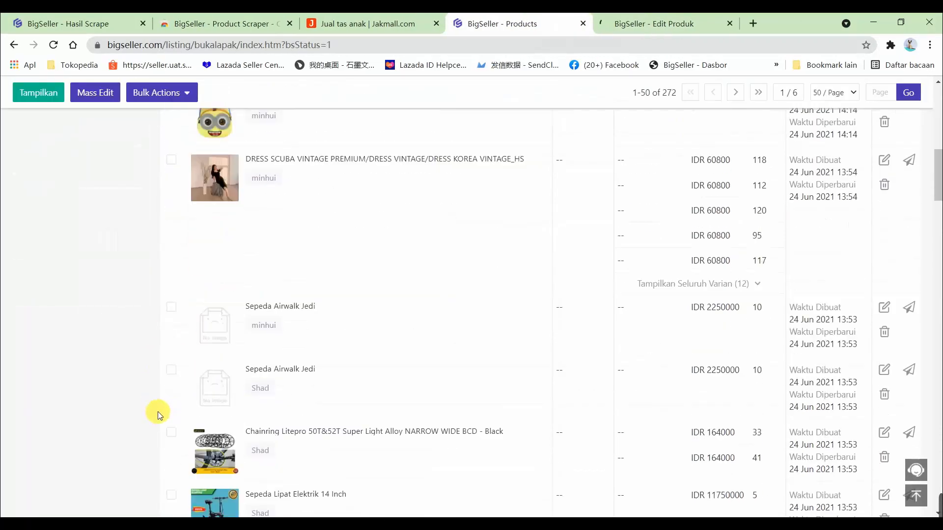
scroll(166, 329, "up", 1)
left_click(171, 147)
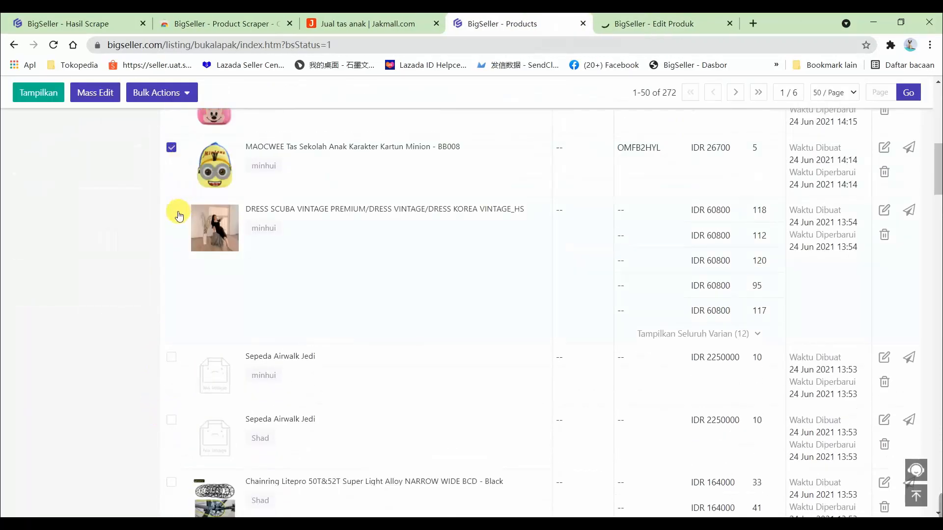
left_click(172, 210)
left_click(99, 92)
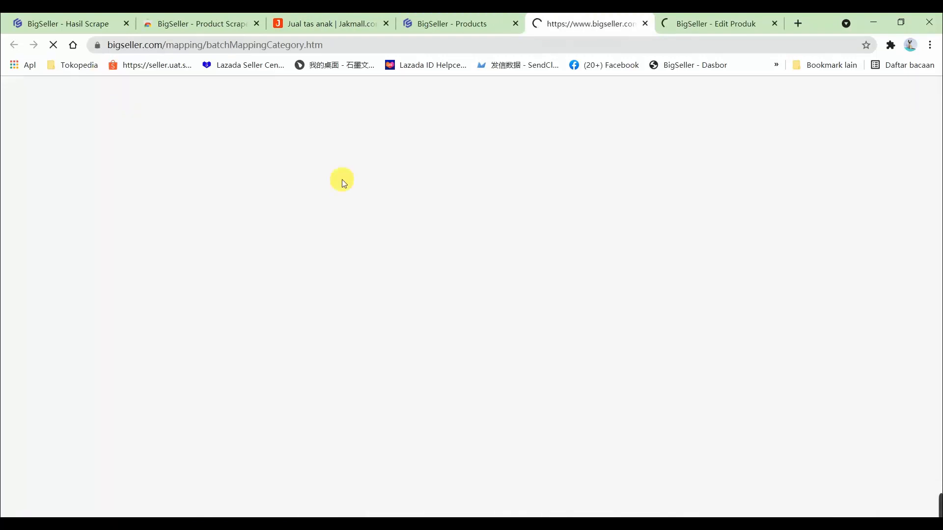
Examine the category mapping page for the selected products' original categories and their missing Bukalapak mappings
scroll(494, 285, "down", 3)
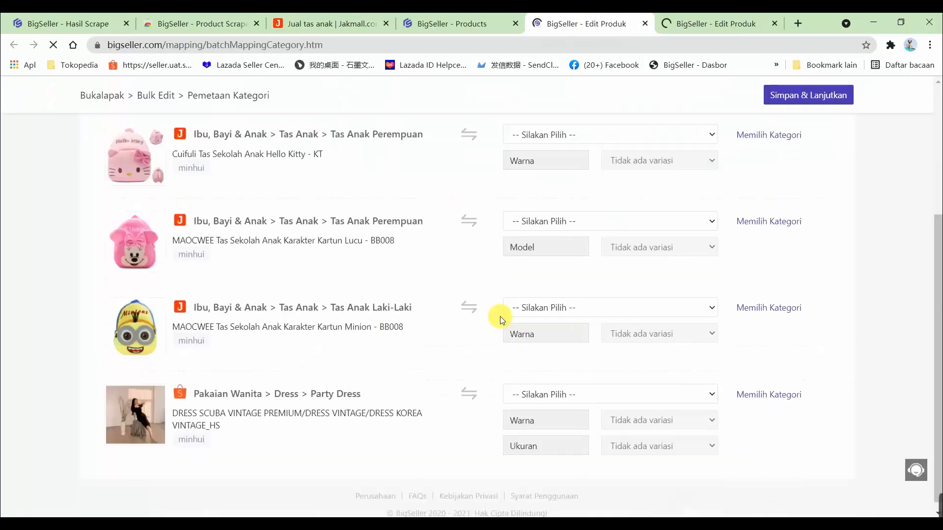
scroll(506, 365, "up", 4)
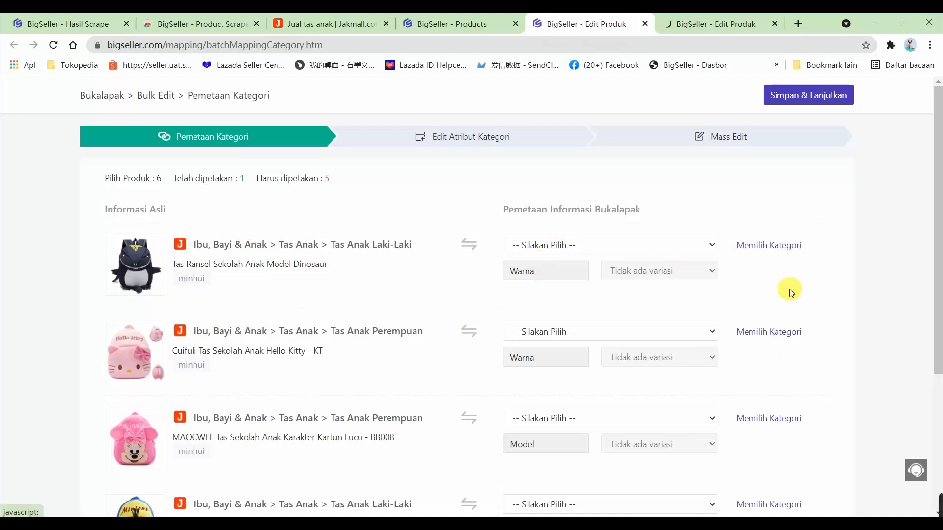
scroll(344, 381, "down", 2)
scroll(391, 301, "up", 2)
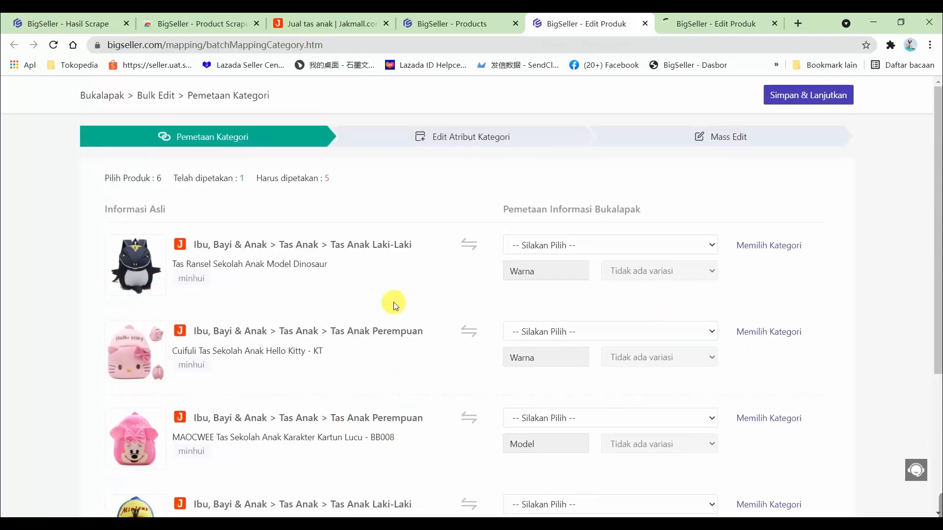
scroll(333, 276, "down", 2)
scroll(719, 142, "up", 2)
Map the Tas Ransel Sekolah Anak Model Dinosaur to the category Fashion Anak/Anak Laki-laki/Tas and its Warna variation to tipe
left_click(767, 245)
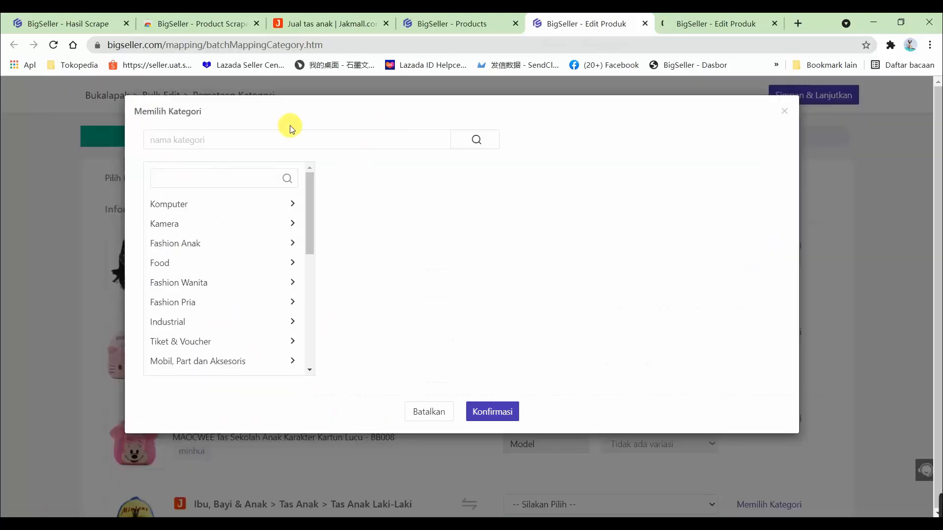
left_click(275, 137)
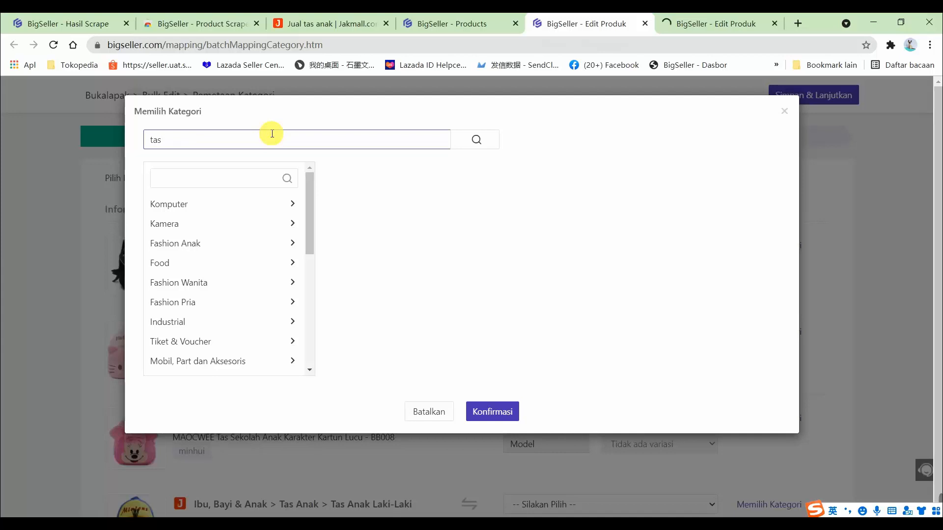
key("Return")
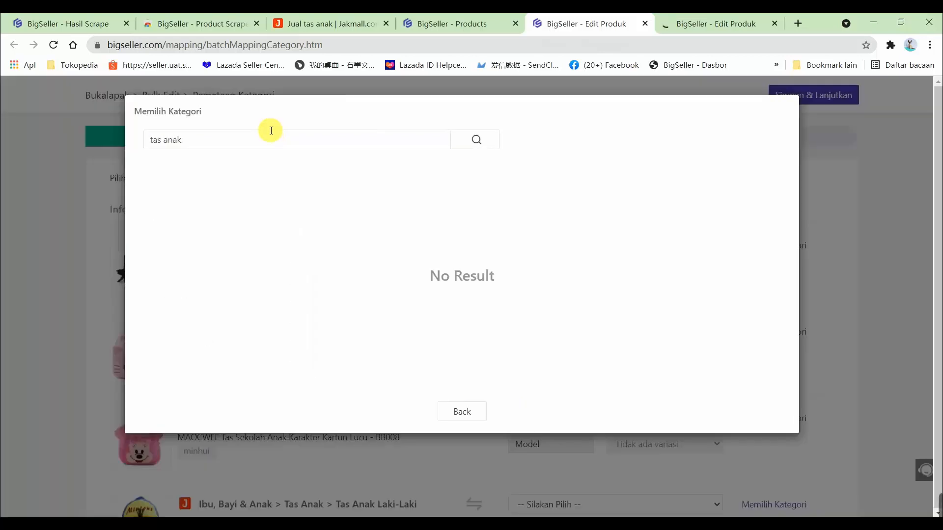
triple_click(177, 141)
type("Tas")
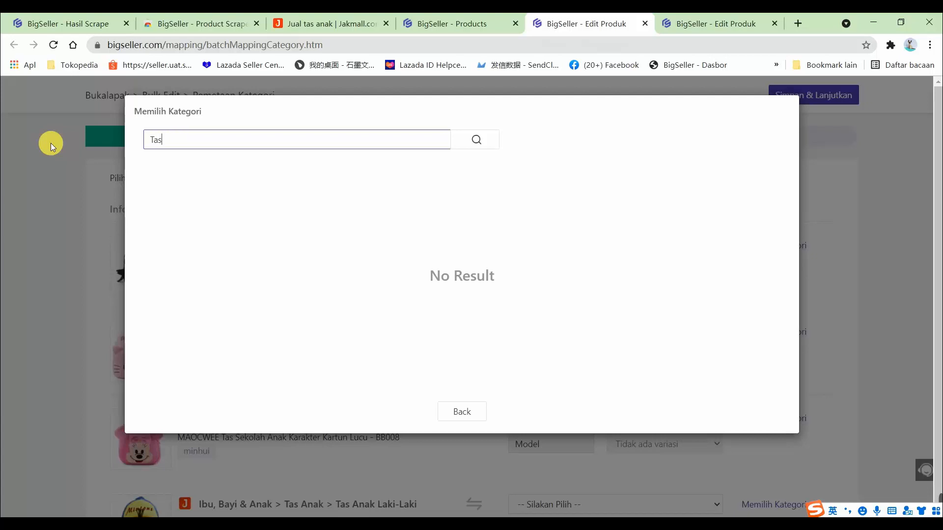
key("Return")
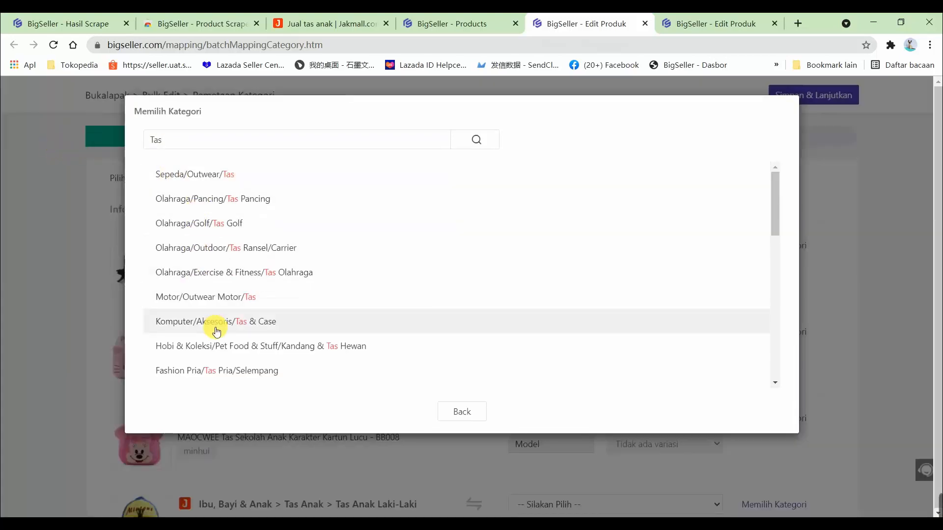
scroll(236, 347, "down", 3)
scroll(213, 326, "down", 9)
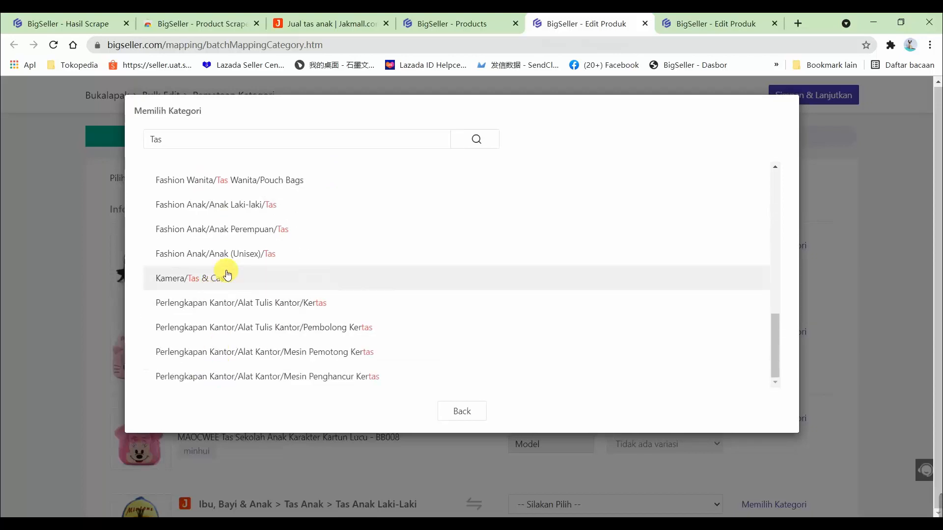
left_click(253, 206)
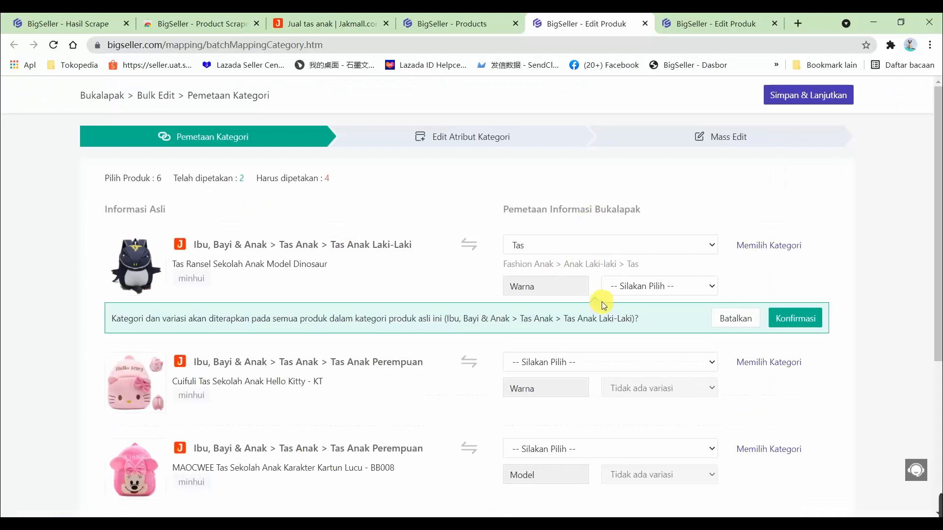
left_click(641, 290)
left_click(656, 315)
scroll(219, 246, "down", 1)
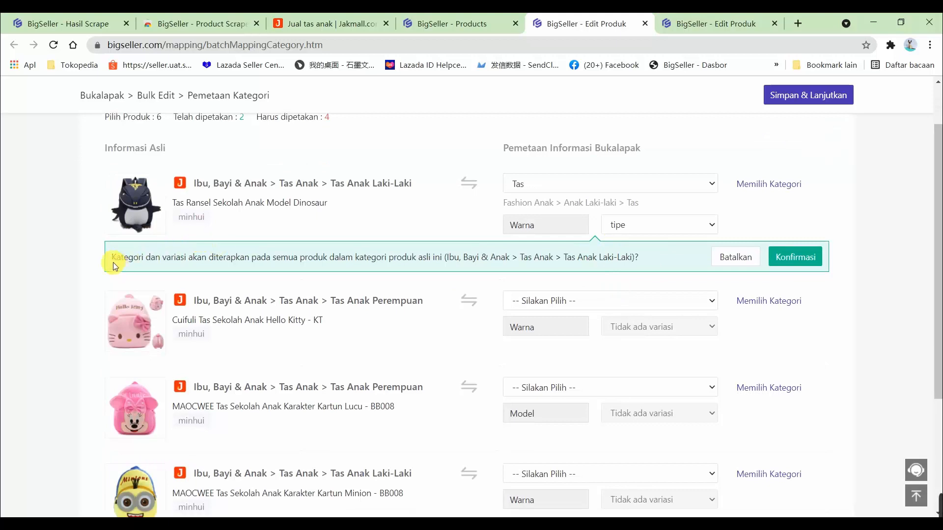
Read the notice on applying the mapping to a whole original category and compare the dinosaur and Minion backpacks' original categories
left_click_drag(114, 265, 167, 257)
left_click(188, 269)
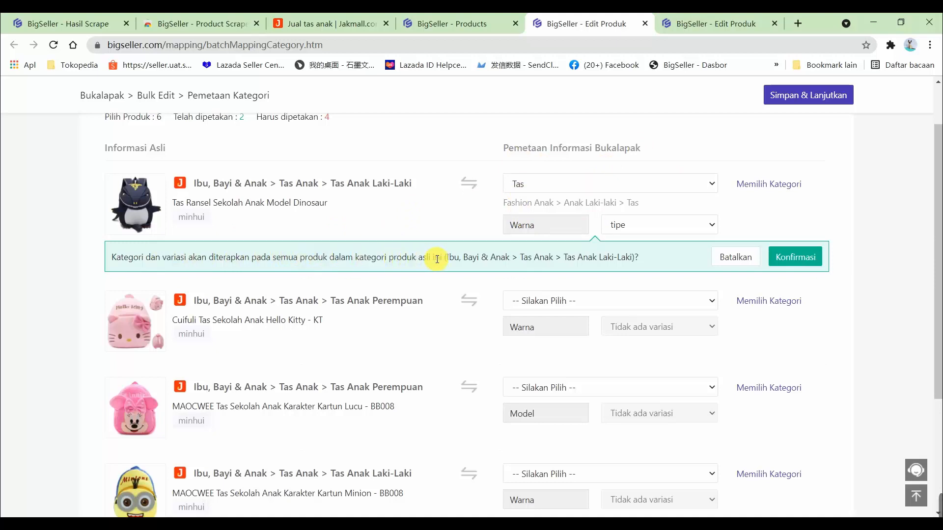
left_click_drag(452, 258, 555, 256)
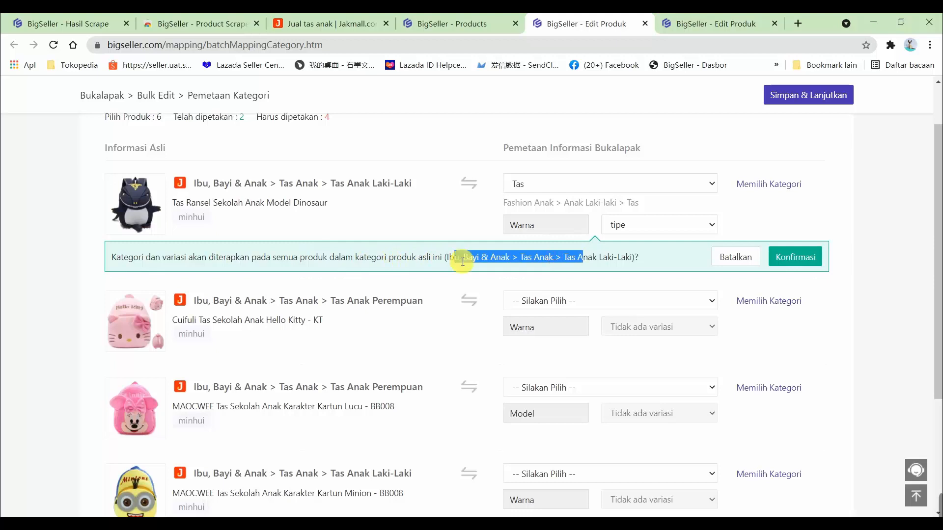
left_click_drag(196, 184, 369, 178)
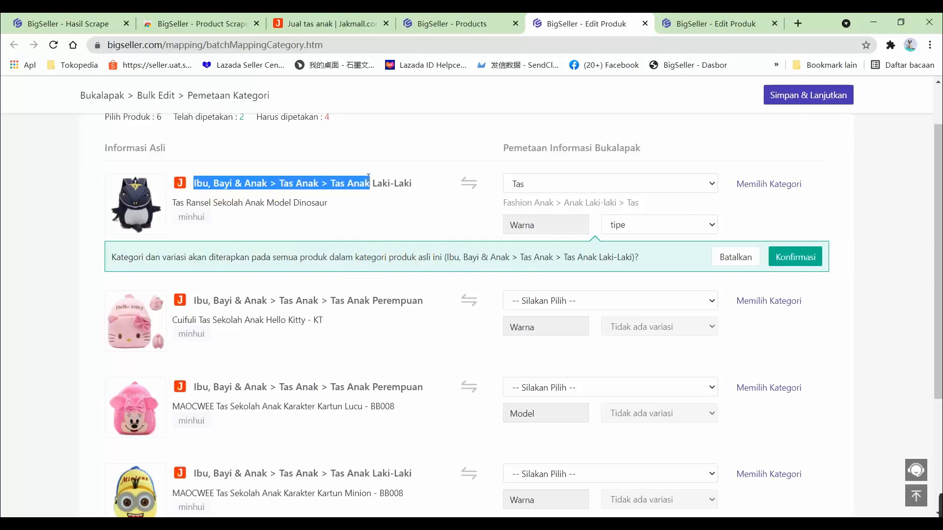
left_click(192, 185)
triple_click(198, 182)
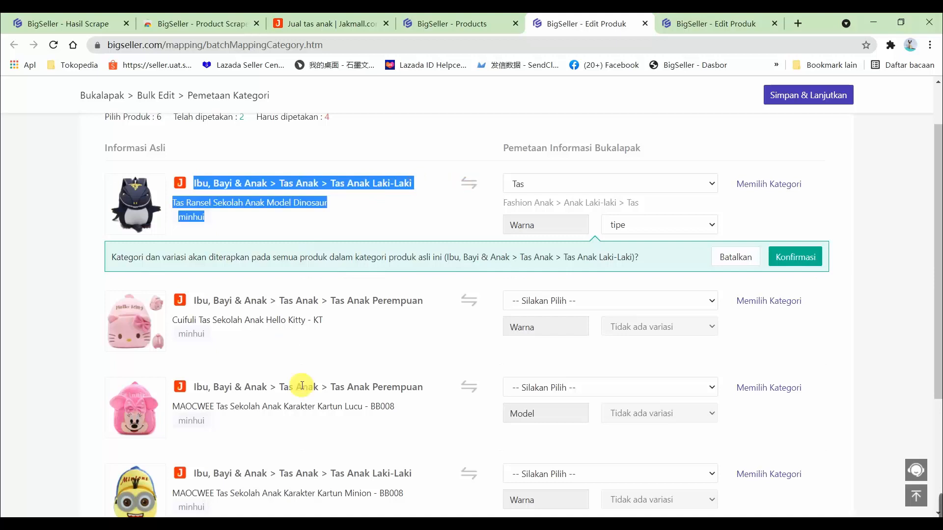
left_click_drag(197, 473, 421, 474)
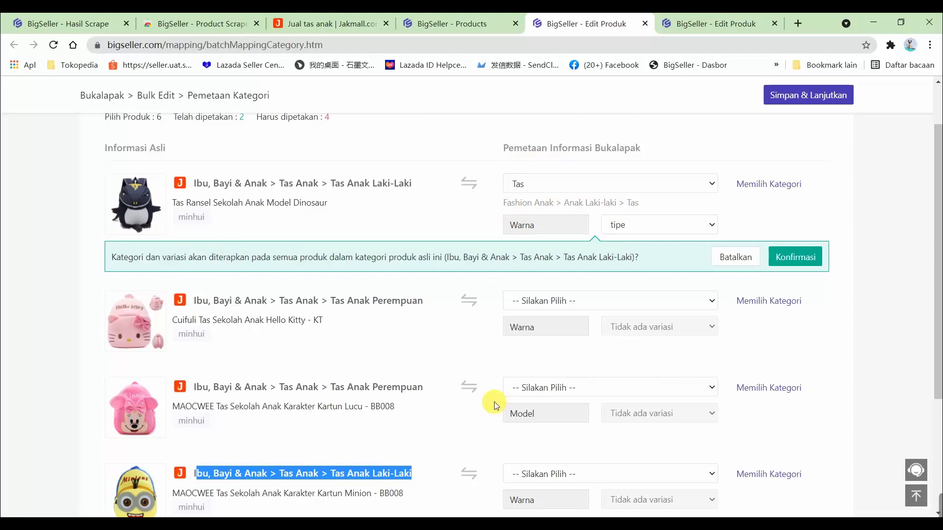
Apply the dinosaur backpack's category and variation mapping to all products in Ibu, Bayi & Anak > Tas Anak > Tas Anak Laki-Laki
left_click(795, 258)
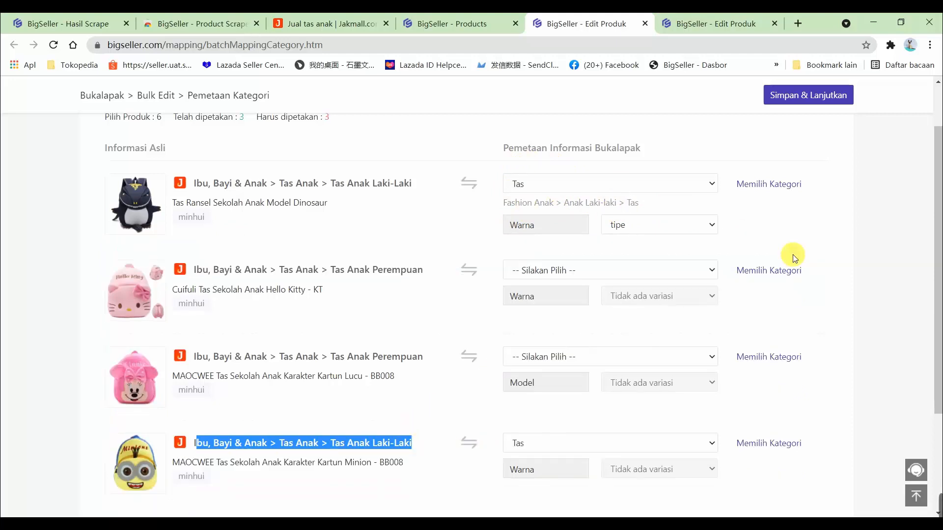
scroll(617, 399, "down", 3)
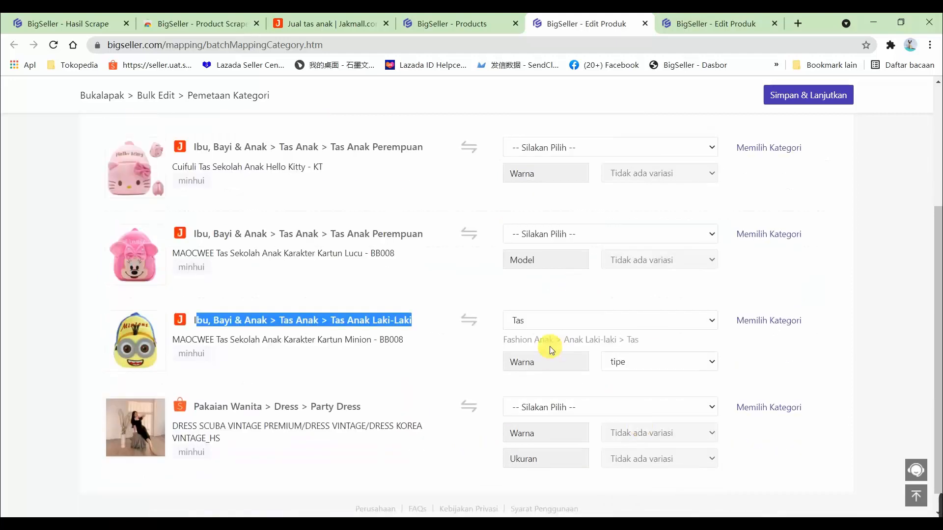
left_click(443, 338)
Map the Cuifuli Tas Sekolah Anak Hello Kitty to the category Fashion Anak/Anak Perempuan/Tas and its Warna variation to tipe
scroll(564, 284, "up", 3)
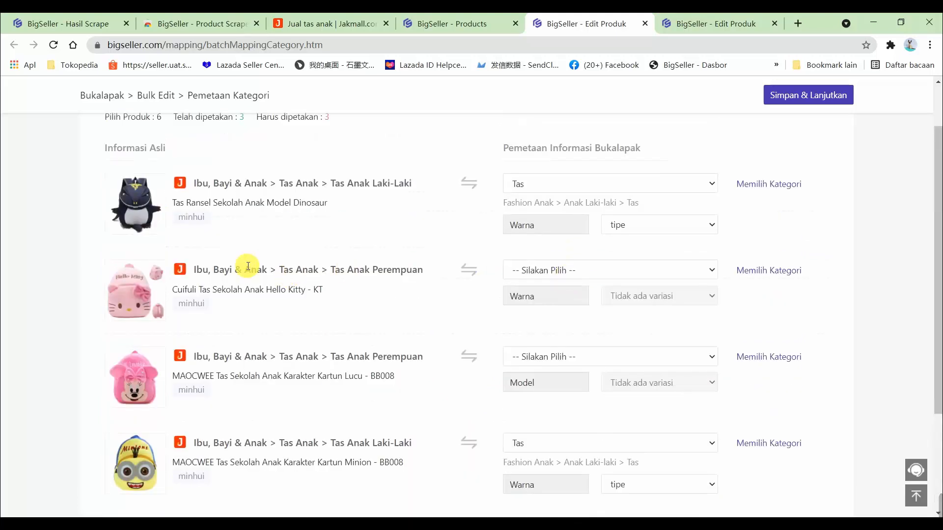
left_click_drag(249, 266, 418, 270)
left_click(231, 268)
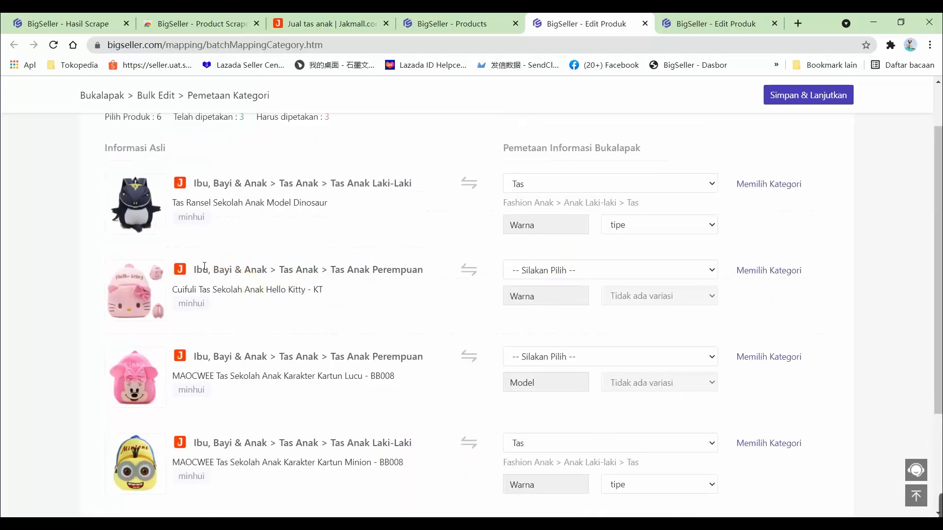
left_click_drag(205, 266, 294, 270)
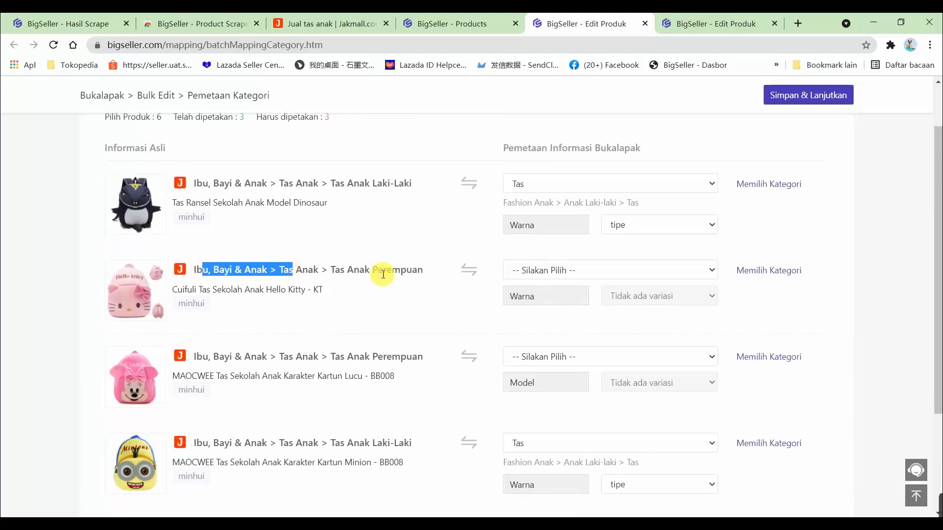
left_click(786, 274)
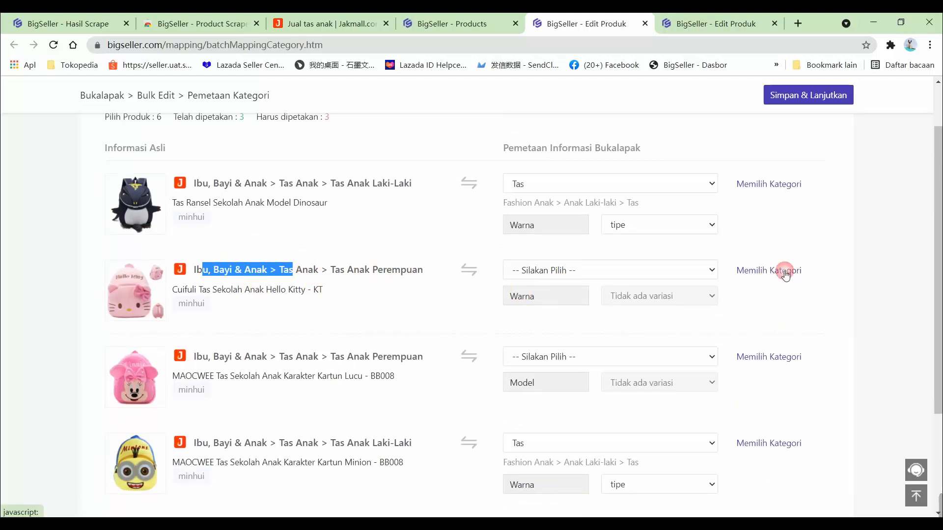
left_click(308, 140)
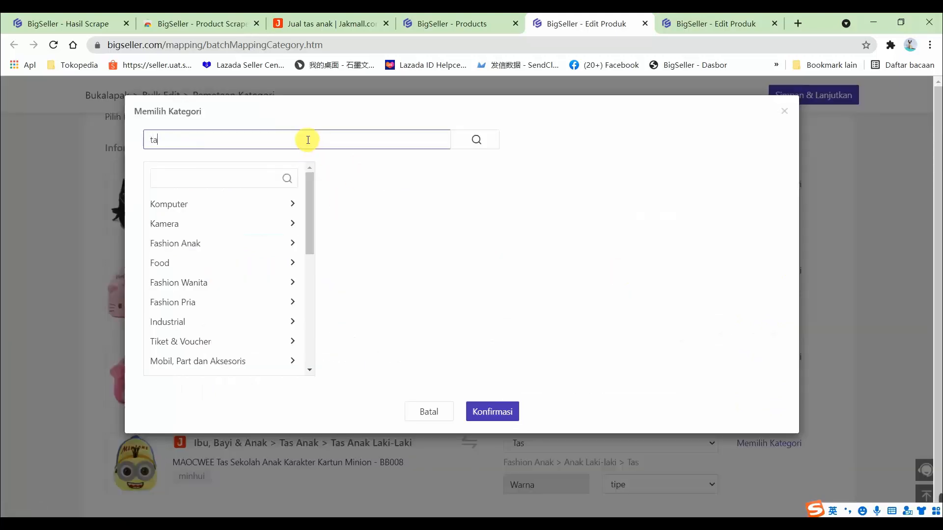
key("Return")
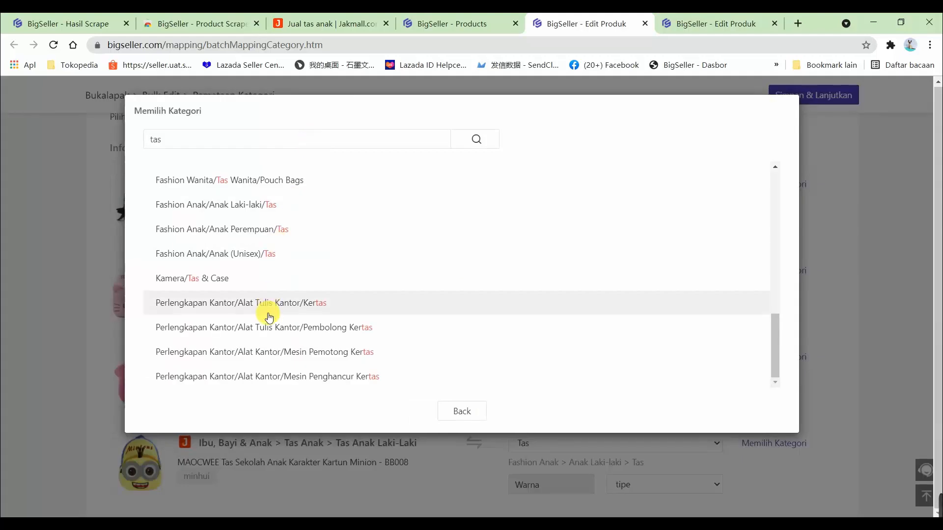
scroll(281, 339, "up", 2)
left_click(267, 290)
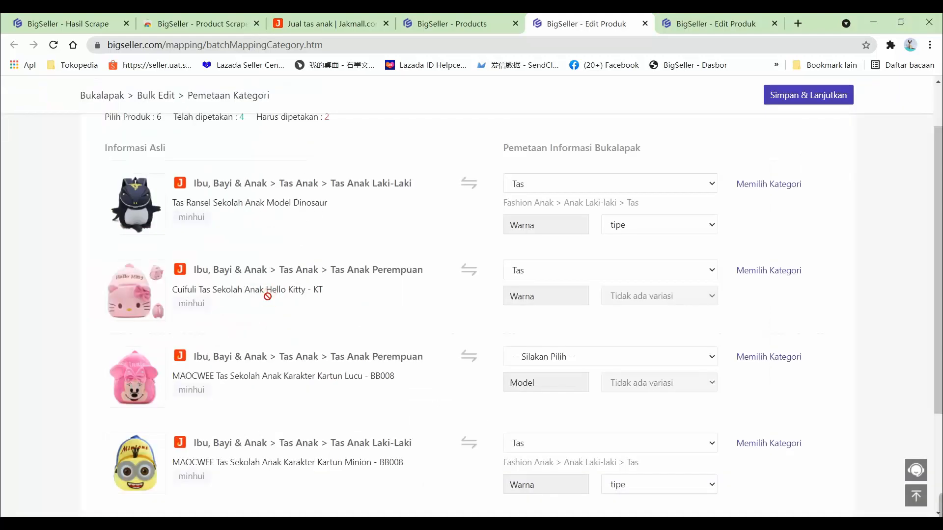
left_click(643, 317)
left_click(633, 342)
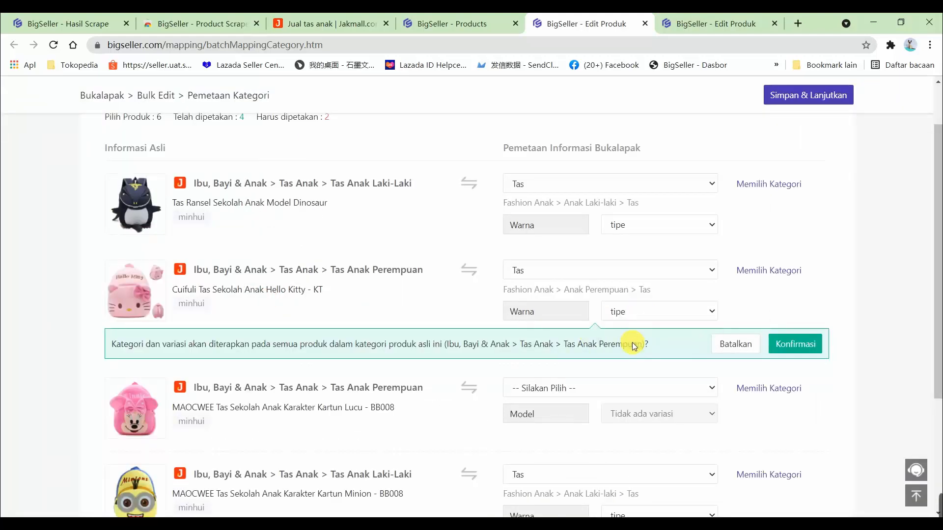
Compare the Hello Kitty and pink MAOCWEE backpacks' original categories and apply the Hello Kitty mapping to all products in Tas Anak Perempuan
scroll(312, 301, "down", 1)
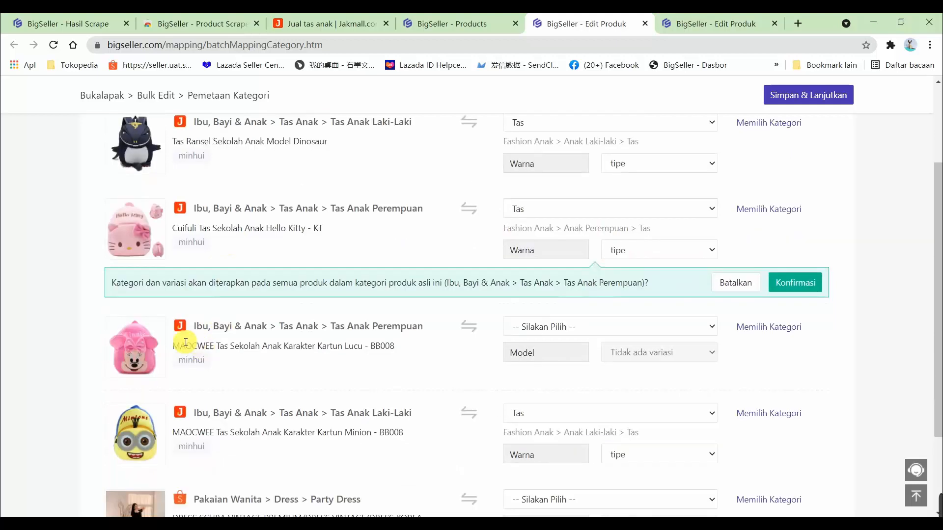
left_click_drag(193, 326, 372, 322)
left_click_drag(283, 208, 417, 208)
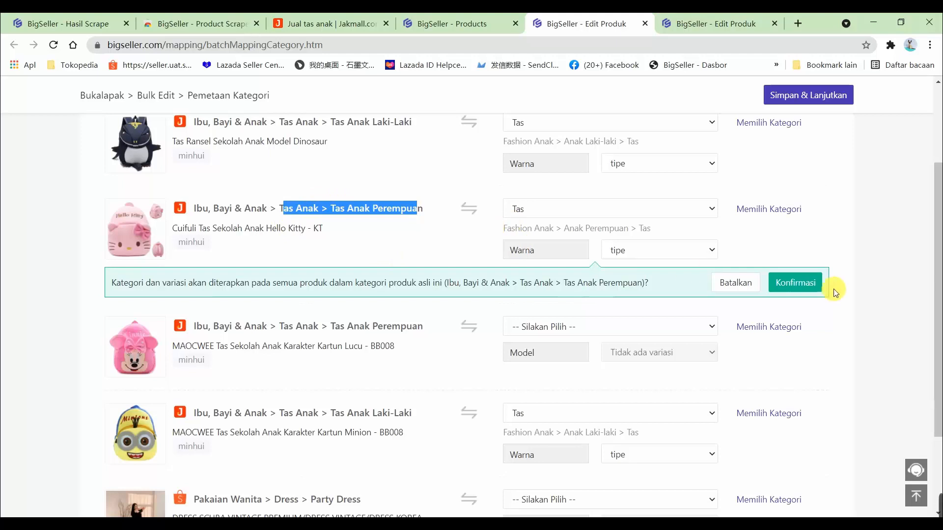
left_click(788, 282)
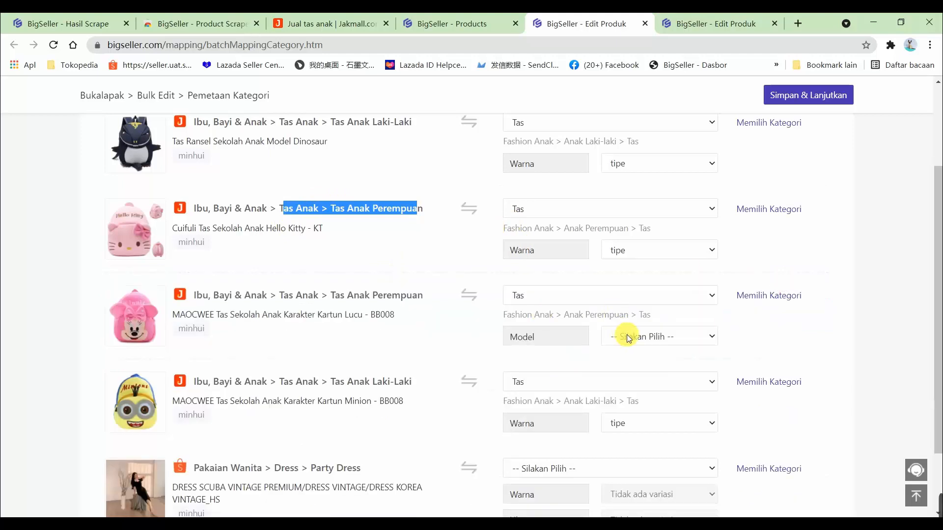
Map the MAOCWEE Tas Sekolah Anak Karakter Kartun Lucu's Model variation to tipe, declining to apply it to the whole original category
left_click(655, 337)
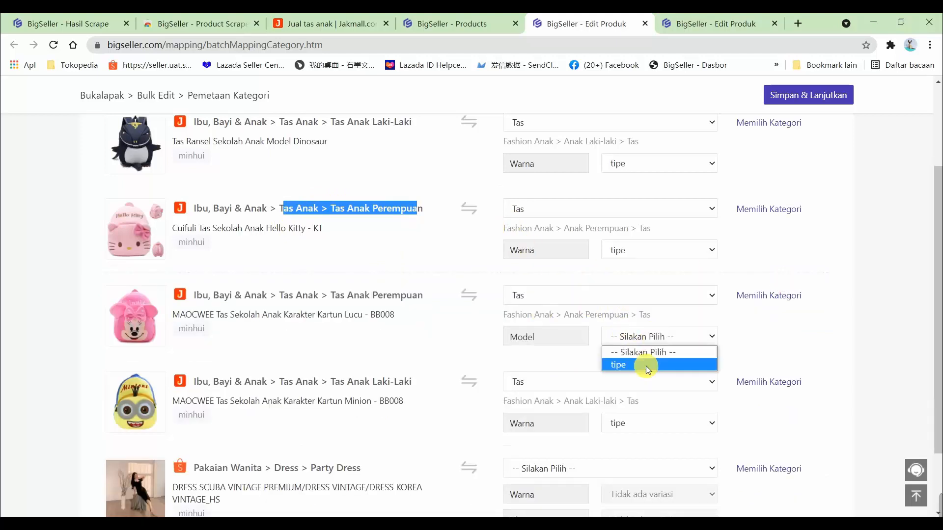
left_click(645, 367)
scroll(756, 366, "down", 1)
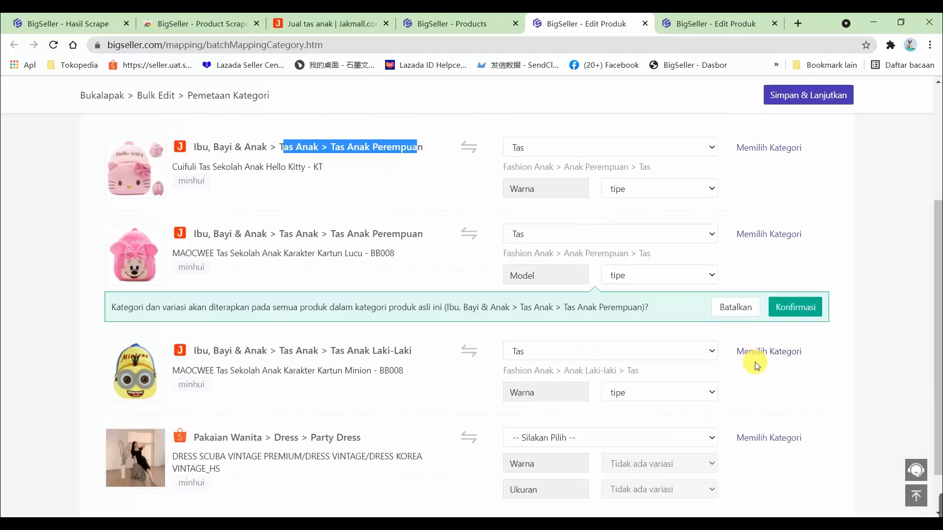
left_click(739, 306)
Map the DRESS SCUBA VINTAGE PREMIUM product to the category Fashion Wanita/Dress, and save the category mapping to continue to attribute editing
scroll(653, 321, "down", 1)
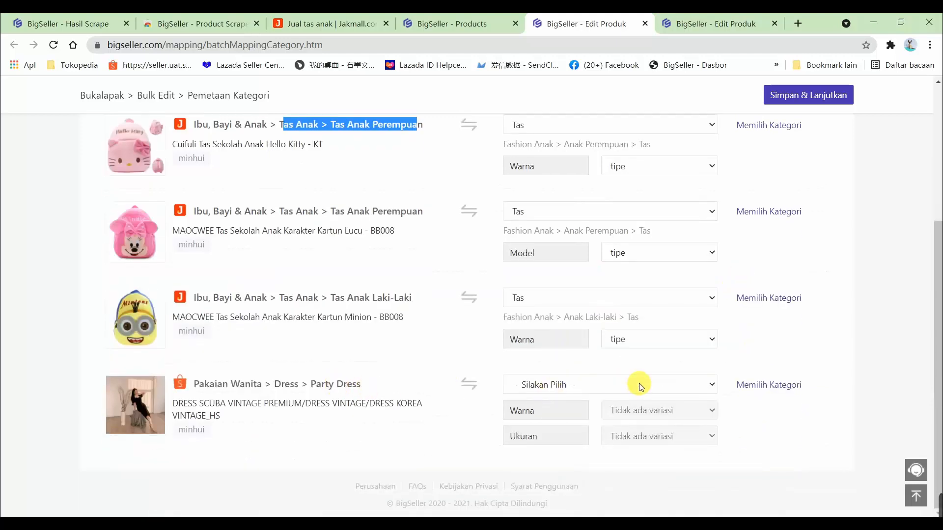
left_click_drag(367, 384, 356, 384)
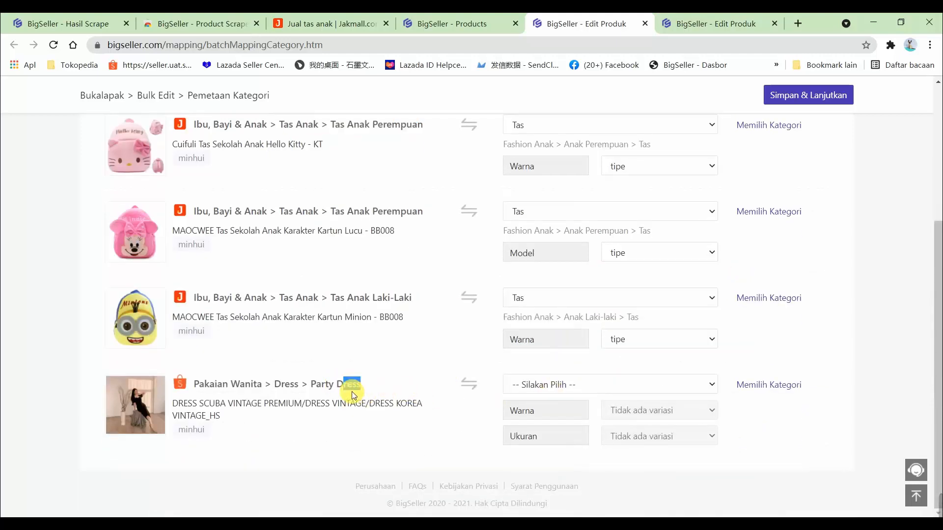
left_click(339, 386)
left_click(742, 386)
left_click(202, 140)
type("Dress")
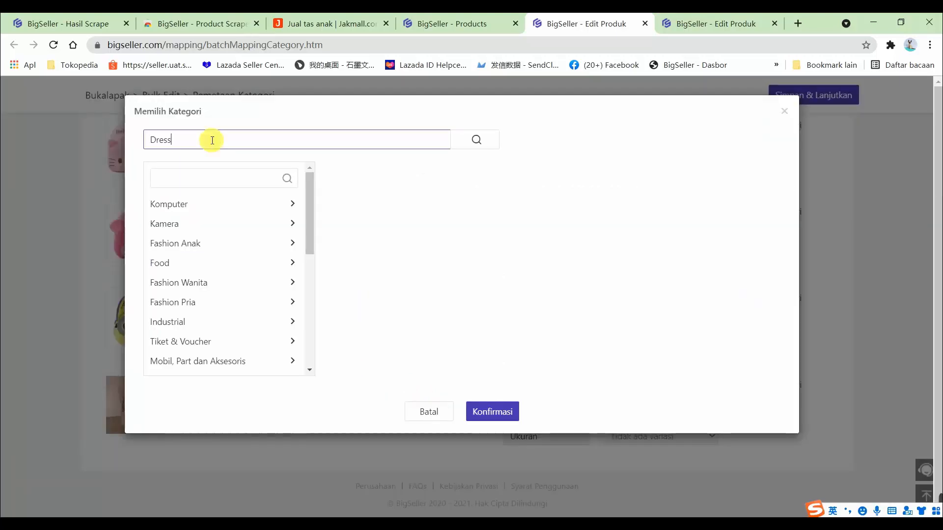
key("Return")
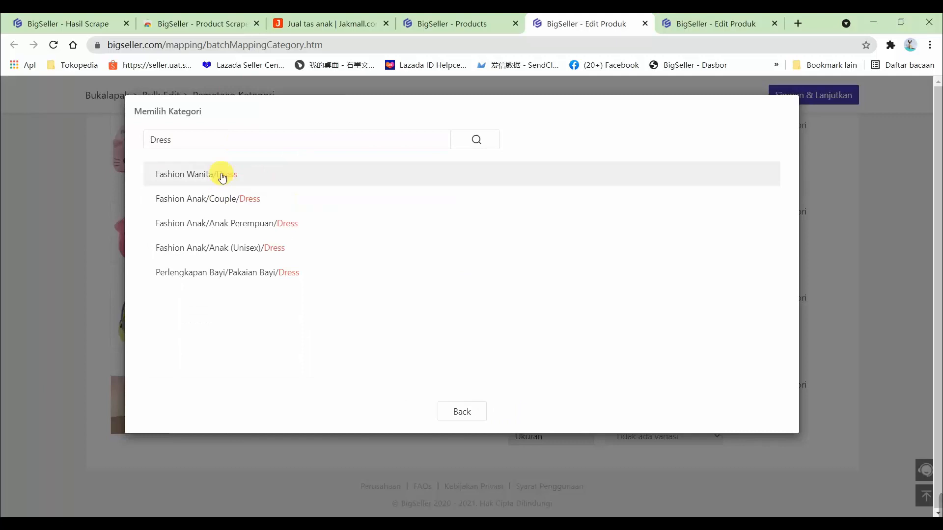
left_click(223, 176)
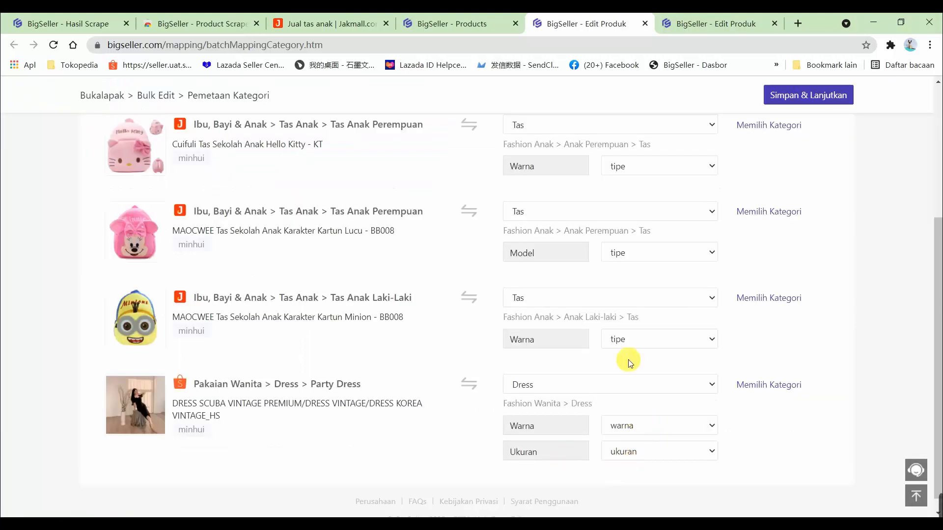
scroll(630, 364, "up", 5)
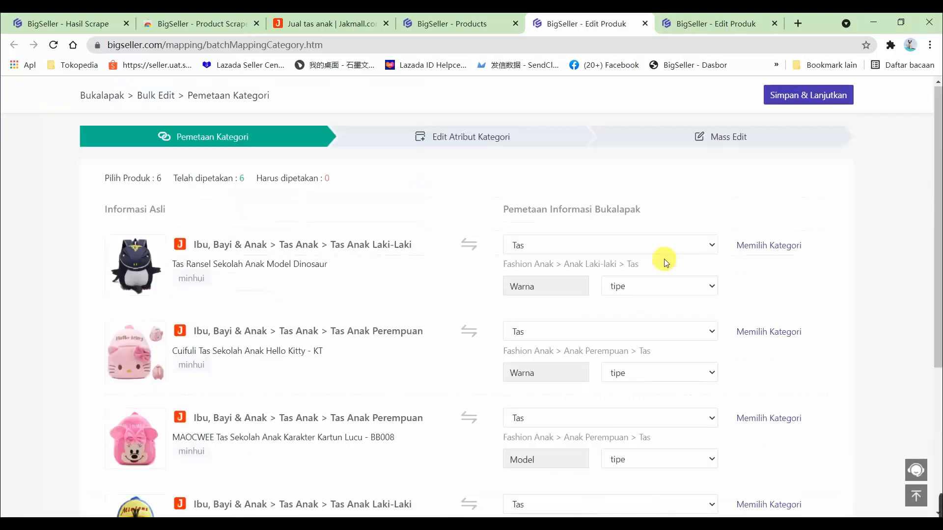
left_click(809, 97)
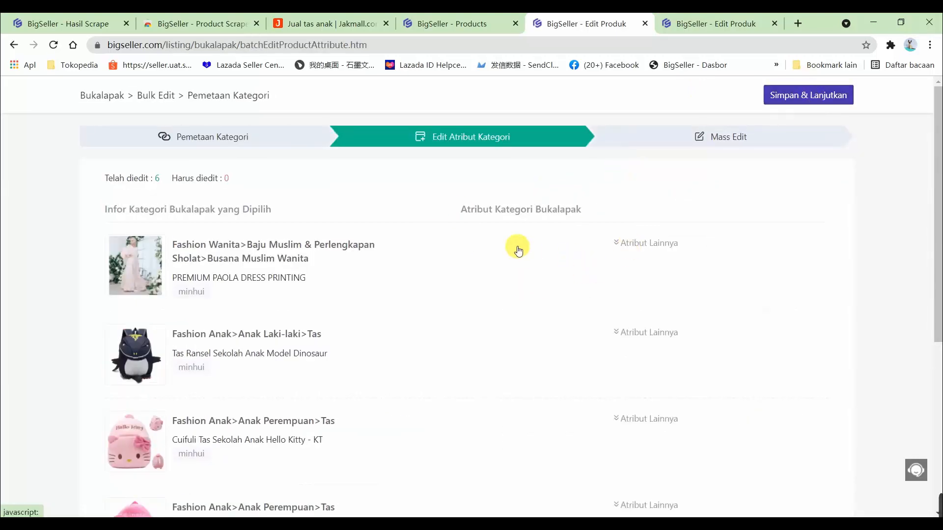
Examine the additional Bukalapak category attributes of the Paola dress, the dinosaur backpack and the Hello Kitty backpack, and collapse them again
left_click_drag(462, 213, 582, 211)
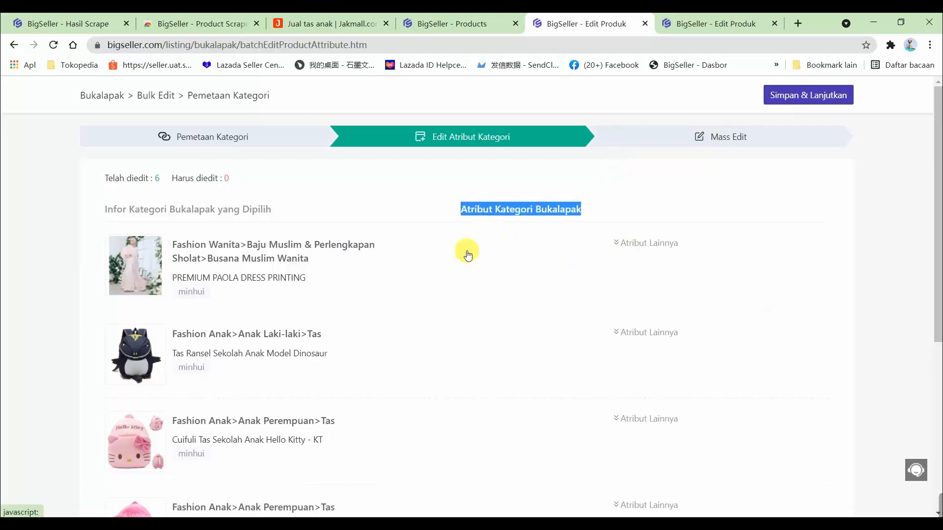
left_click(641, 246)
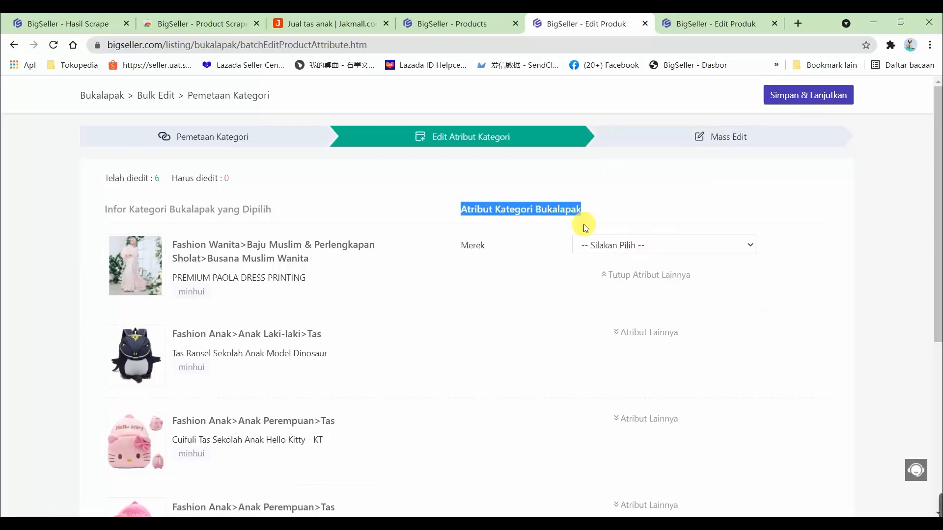
left_click(641, 276)
left_click(648, 333)
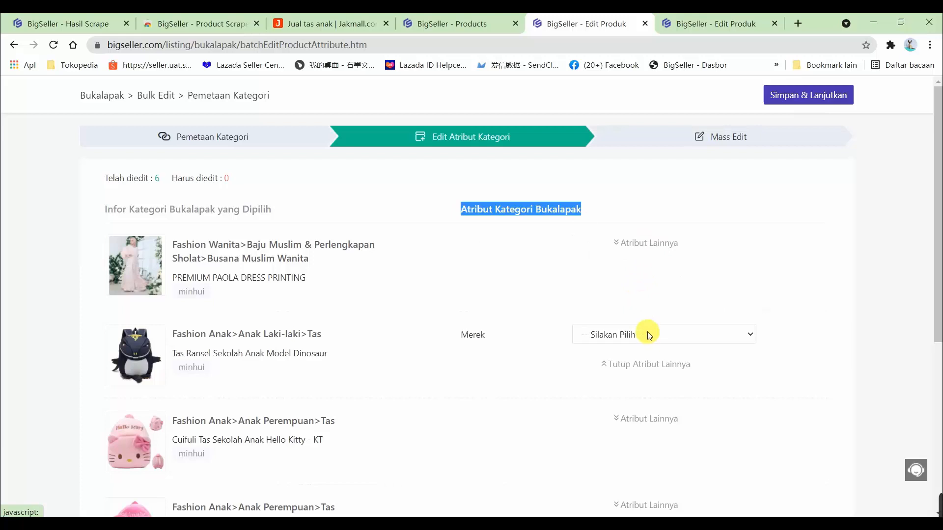
left_click(641, 244)
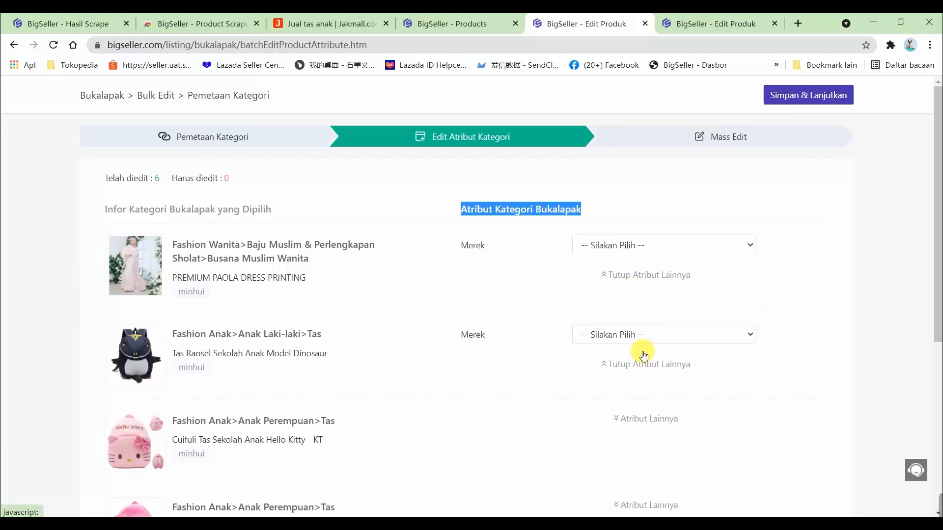
left_click(639, 421)
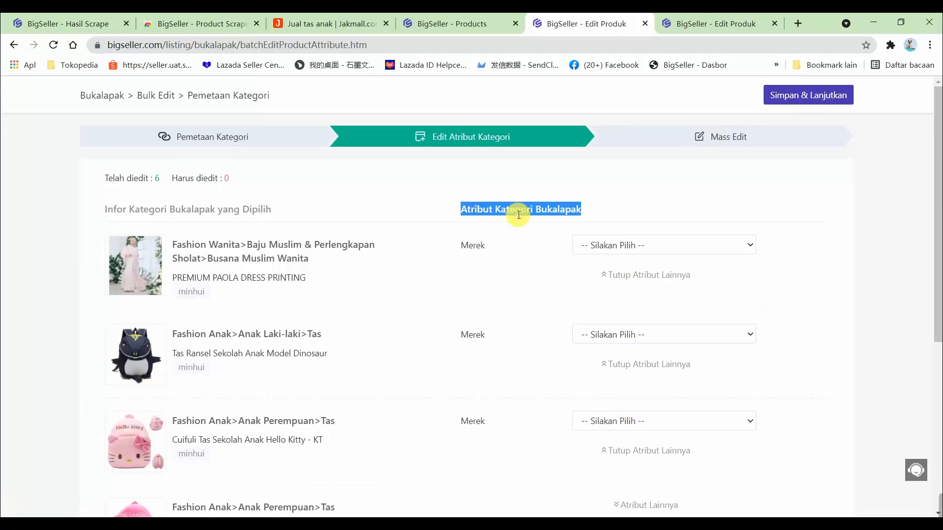
left_click(626, 277)
left_click(639, 364)
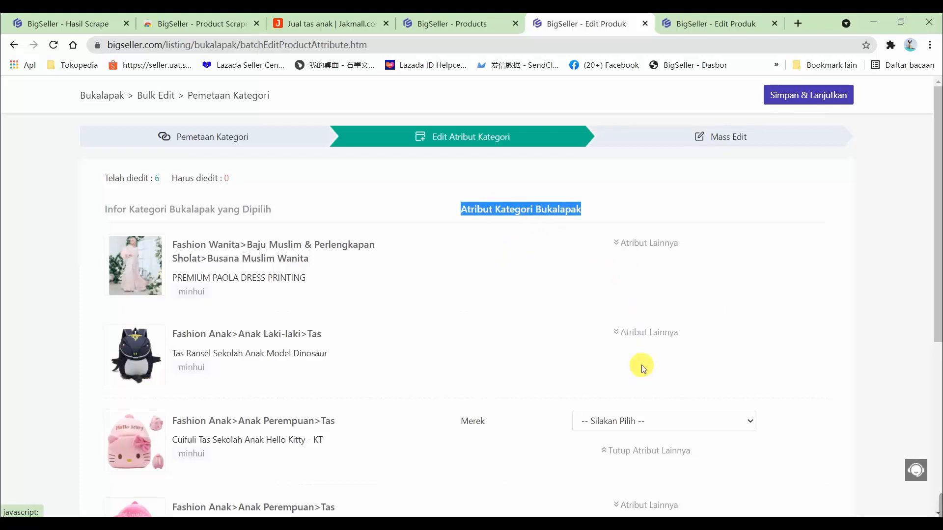
left_click(641, 444)
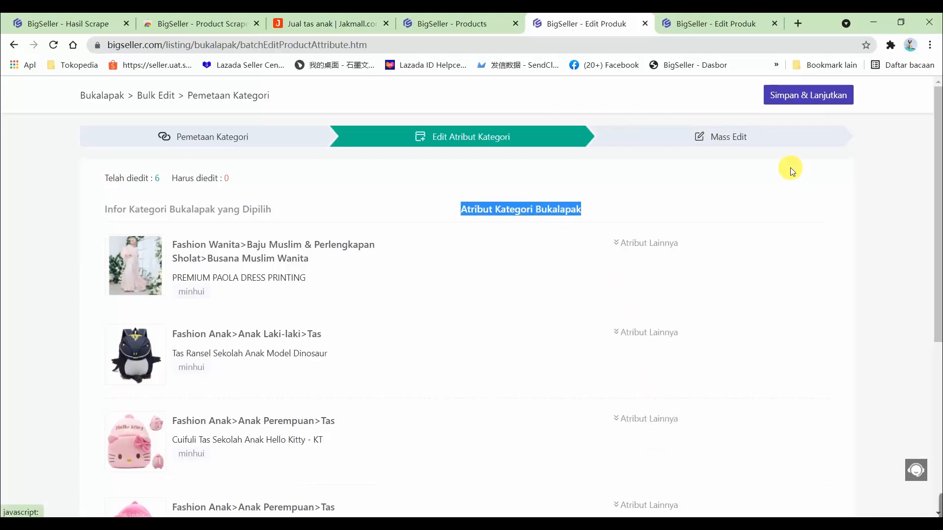
Save the category attributes to continue to mass editing, and view the bulk product name editing options without applying any
left_click(792, 95)
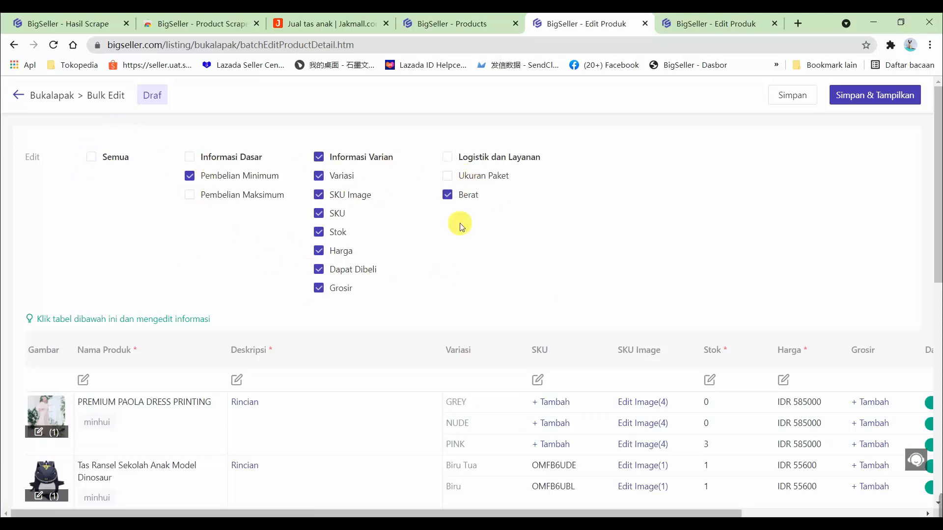
scroll(484, 506, "down", 4)
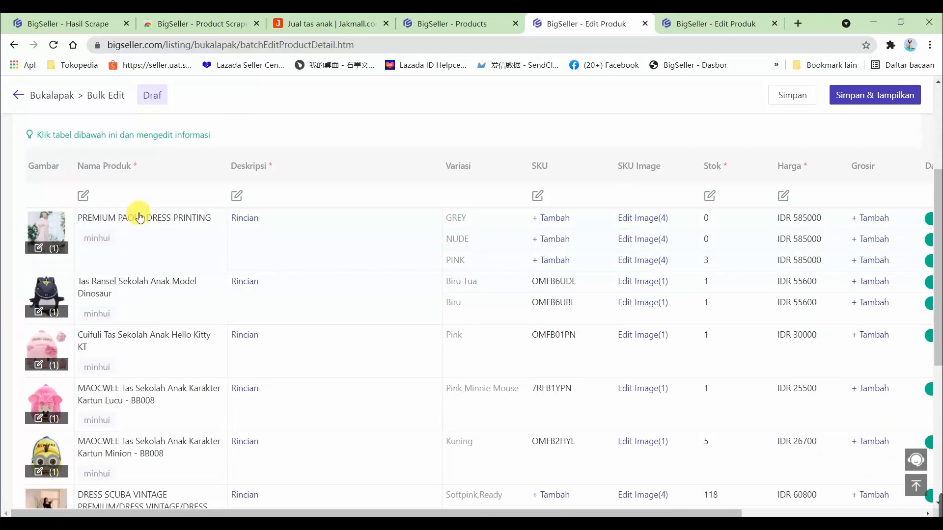
left_click(83, 196)
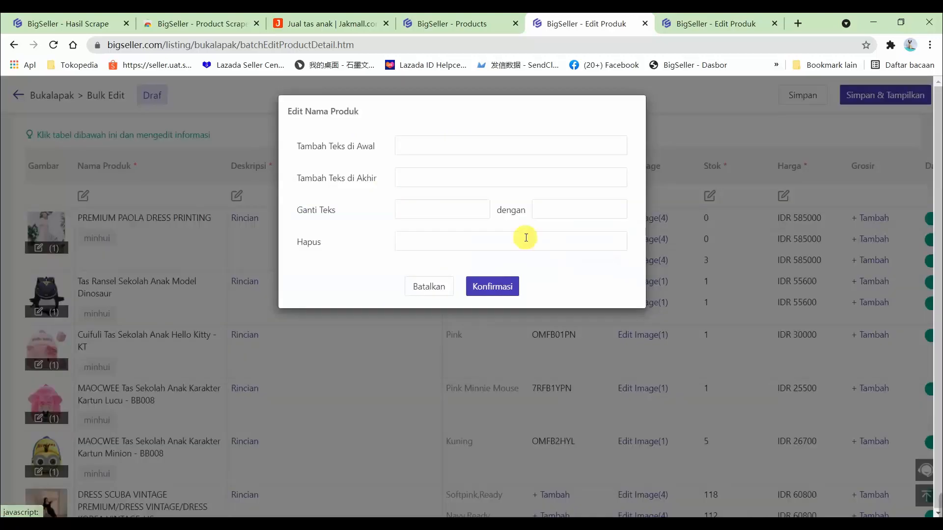
left_click(439, 289)
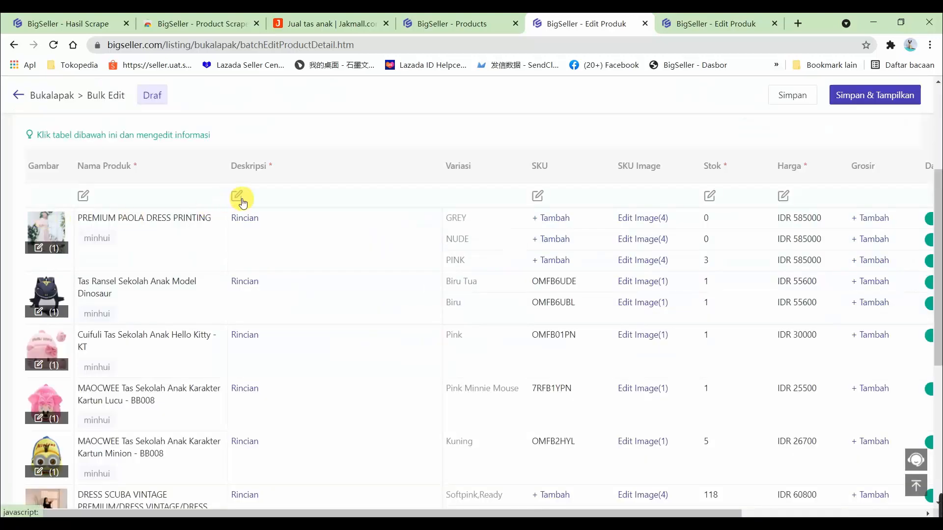
Look through the individually editable product name fields of the dress and backpack listings without changing the names
left_click(147, 219)
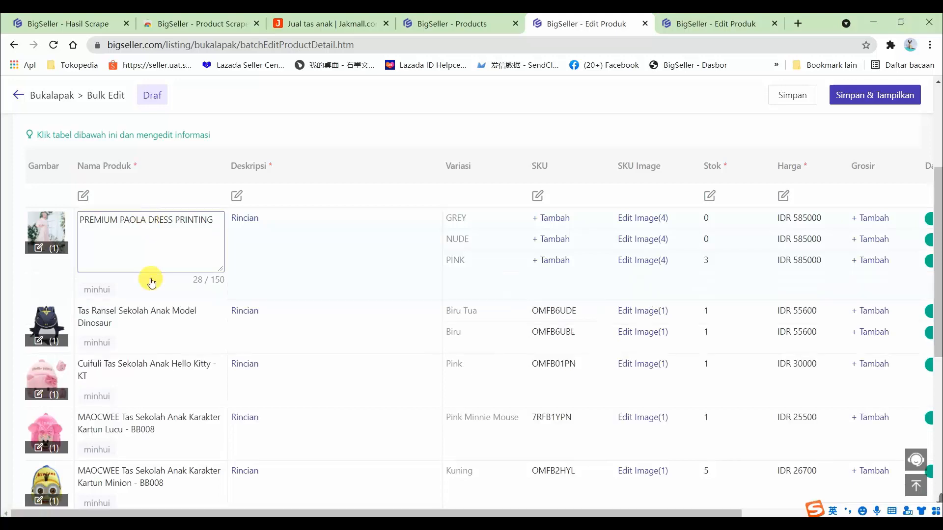
left_click(151, 317)
left_click(150, 381)
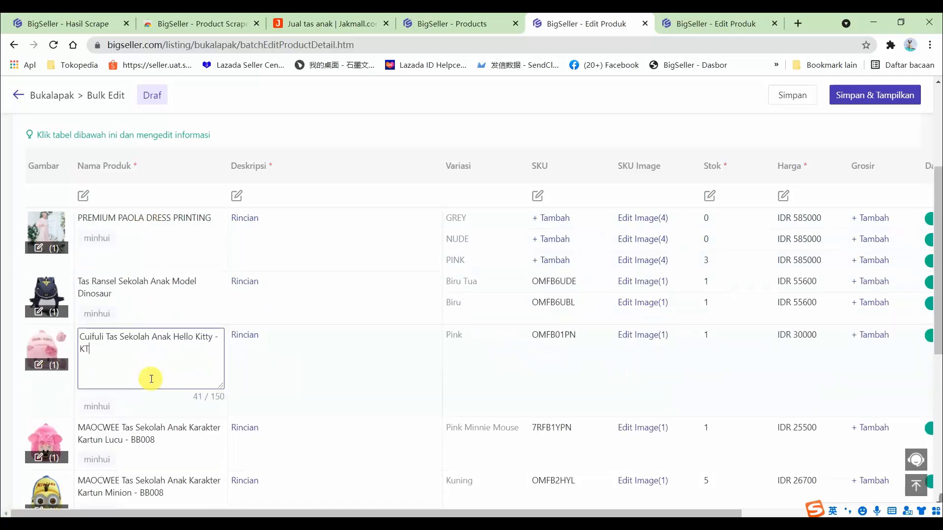
left_click(141, 438)
left_click(143, 489)
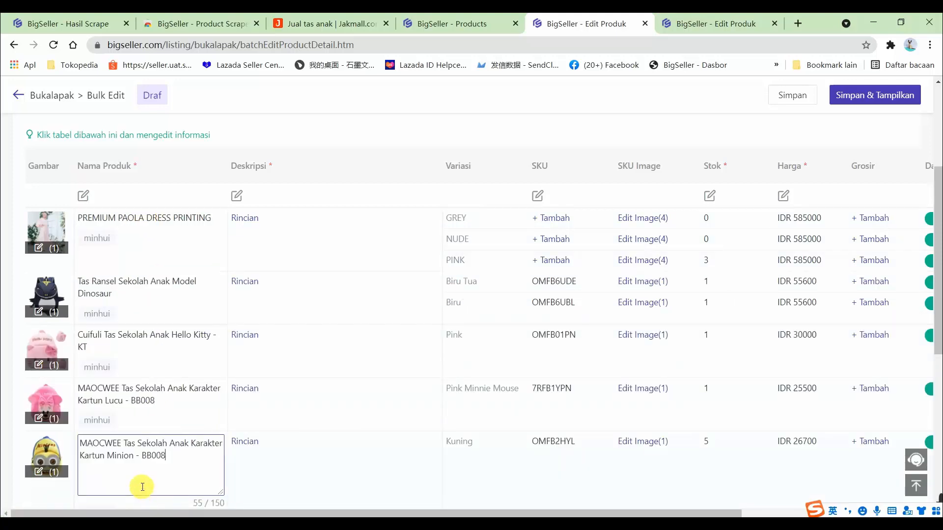
left_click(157, 394)
left_click(155, 326)
left_click(148, 284)
left_click(149, 233)
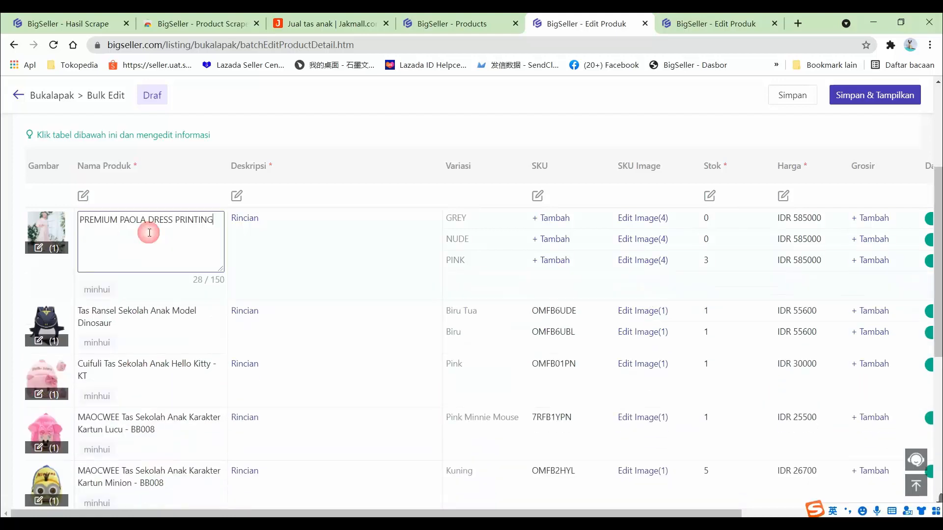
View the product photo editing options for PREMIUM PAOLA DRESS PRINTING and cancel without changing the photo
scroll(40, 245, "down", 1)
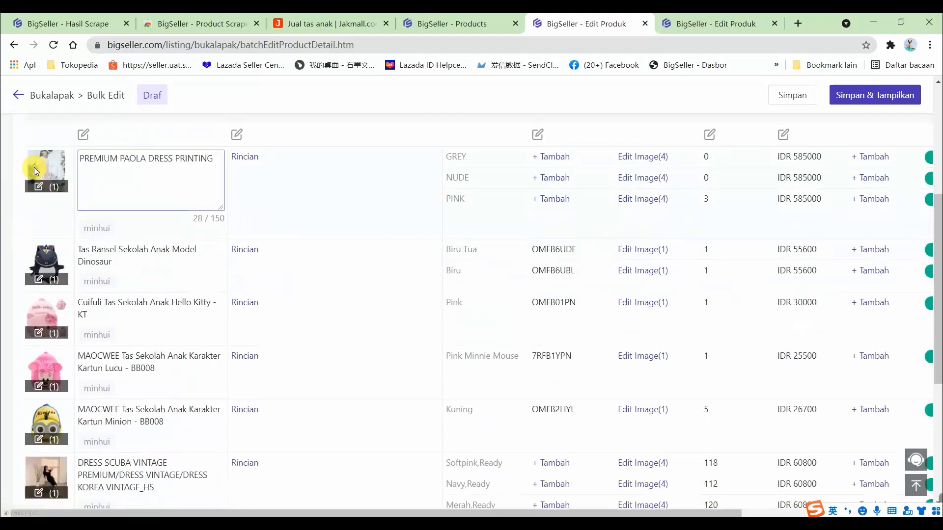
left_click(39, 195)
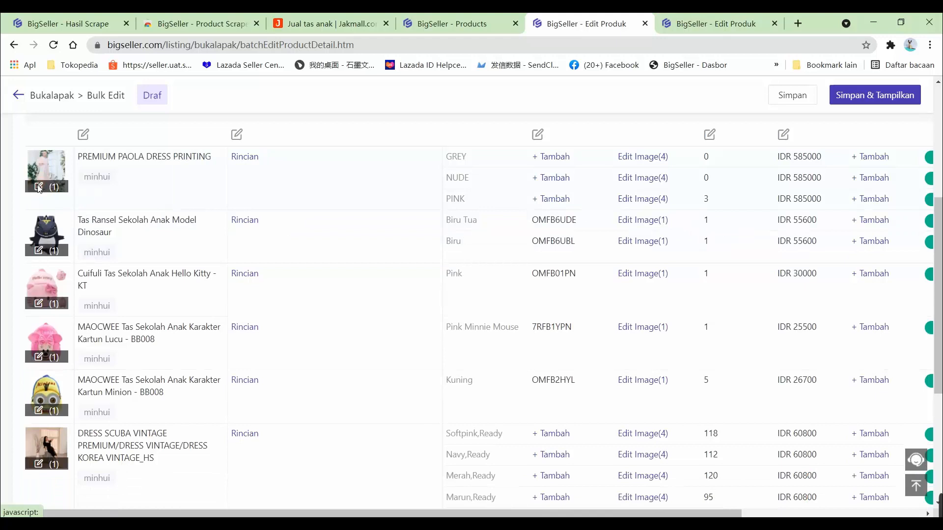
left_click(39, 188)
mouse_move(259, 229)
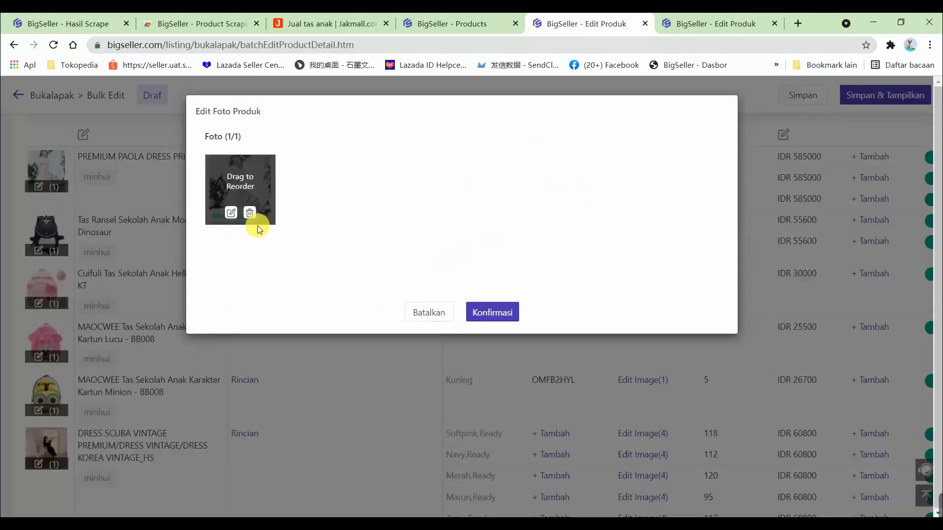
left_click(440, 313)
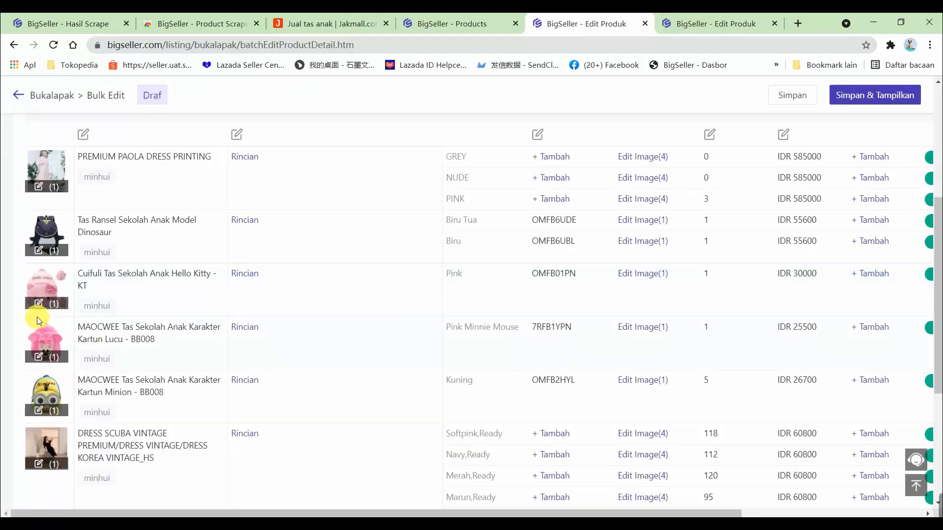
Try deleting the second photo of the PREMIUM PAOLA DRESS PRINTING listing's GREY variation, and cancel the photo edit
scroll(58, 269, "up", 3)
scroll(101, 287, "down", 6)
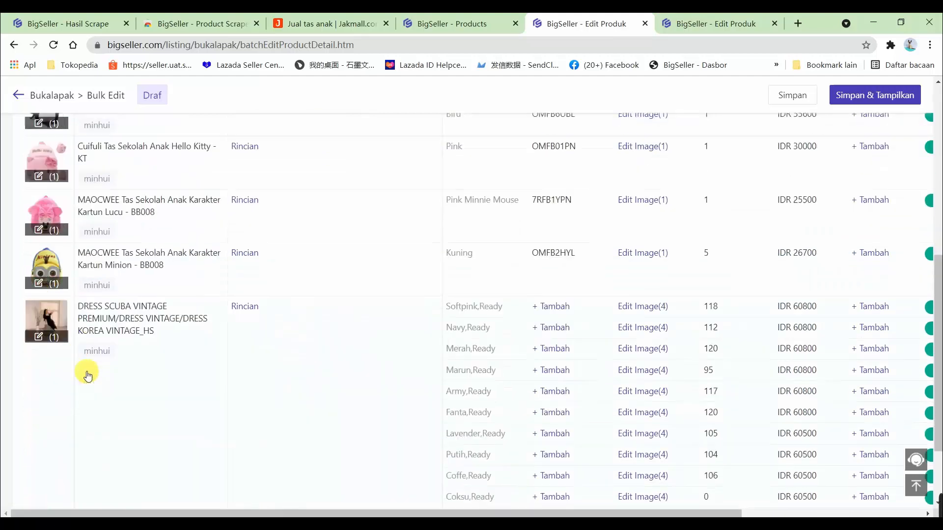
scroll(491, 270, "up", 5)
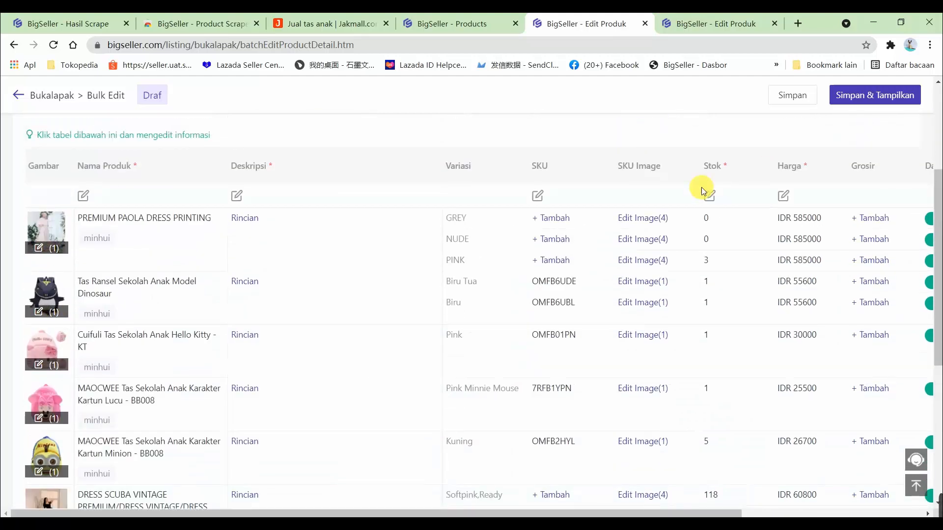
left_click(642, 219)
left_click_drag(407, 221, 251, 219)
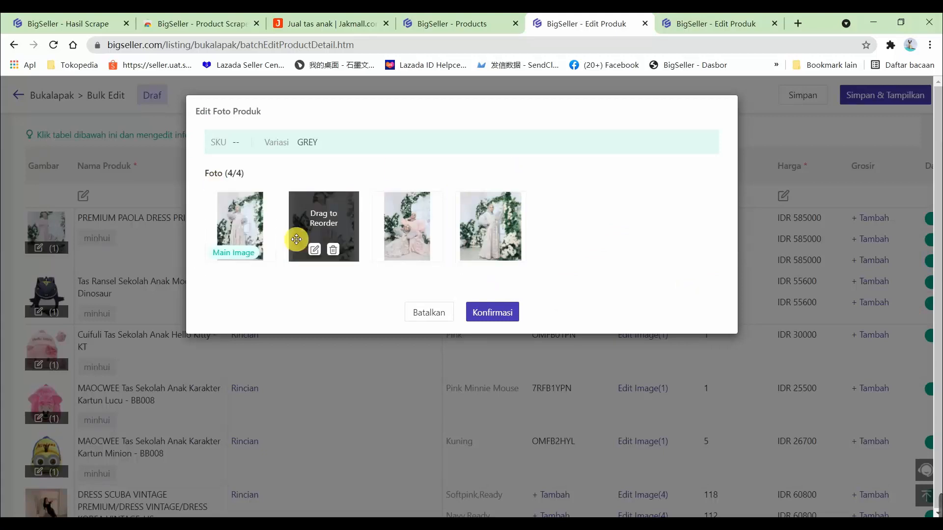
left_click(333, 250)
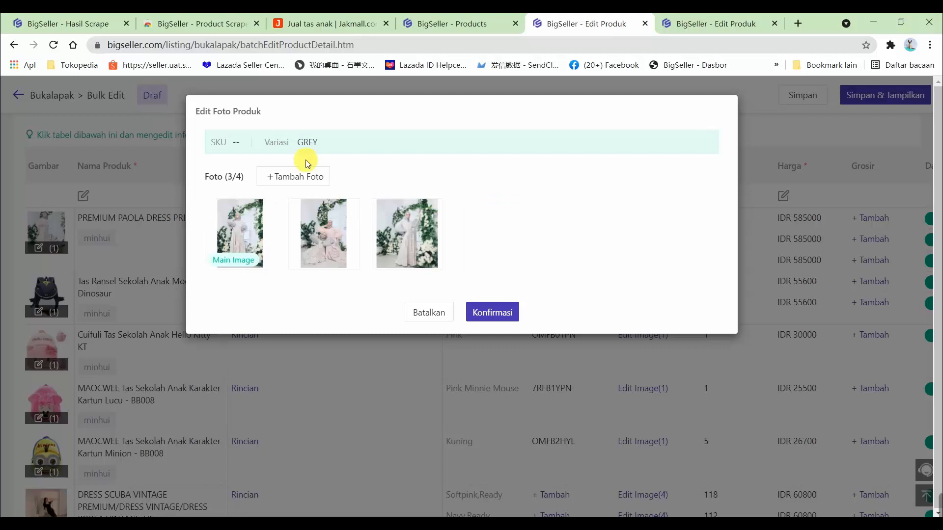
left_click(429, 314)
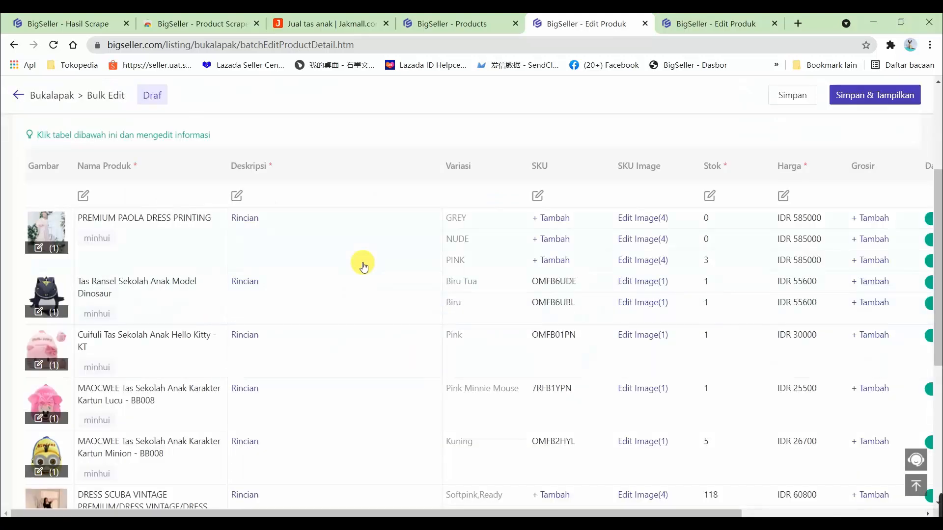
Bulk edit all product names to add the text yiko at the beginning and kiko at the end
left_click(82, 195)
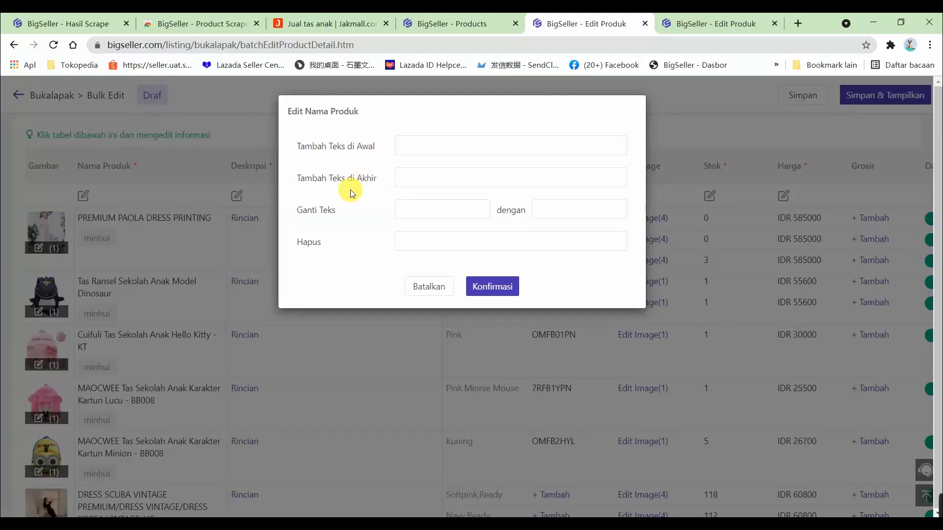
left_click_drag(312, 210, 336, 211)
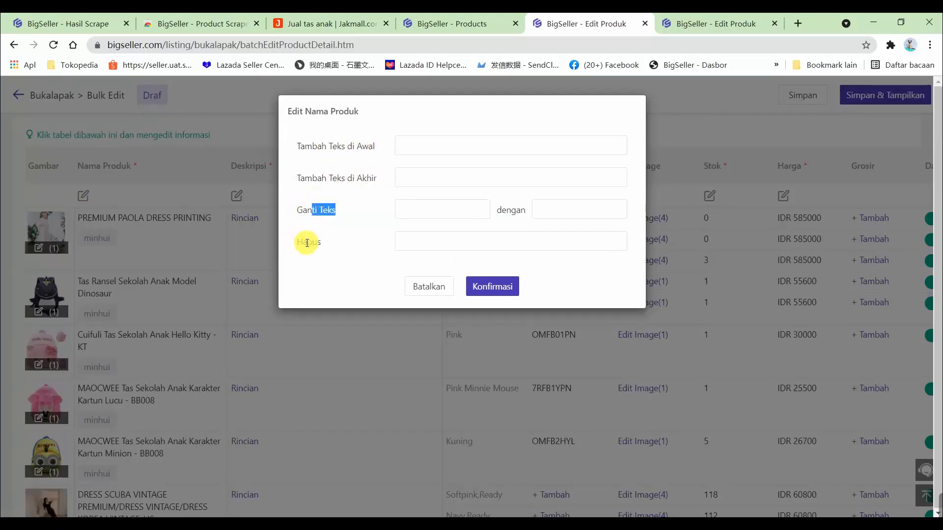
double_click(305, 243)
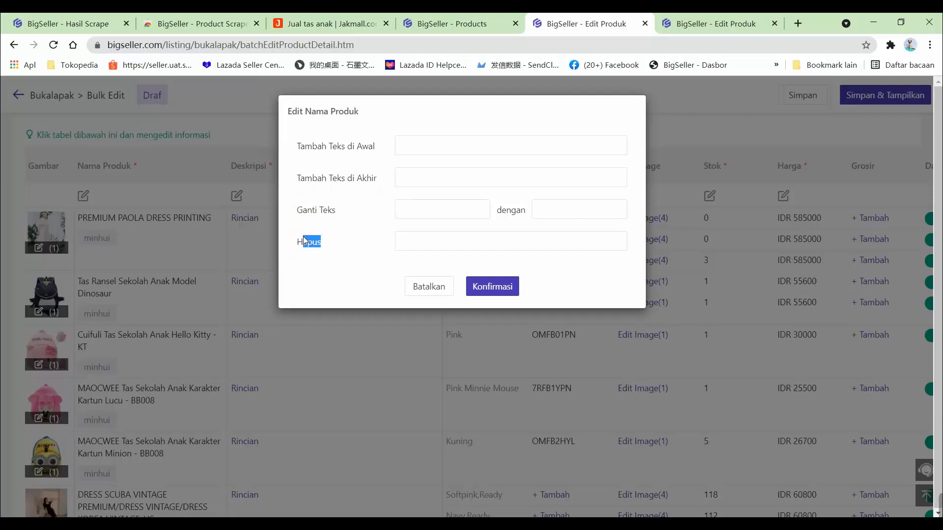
left_click(462, 155)
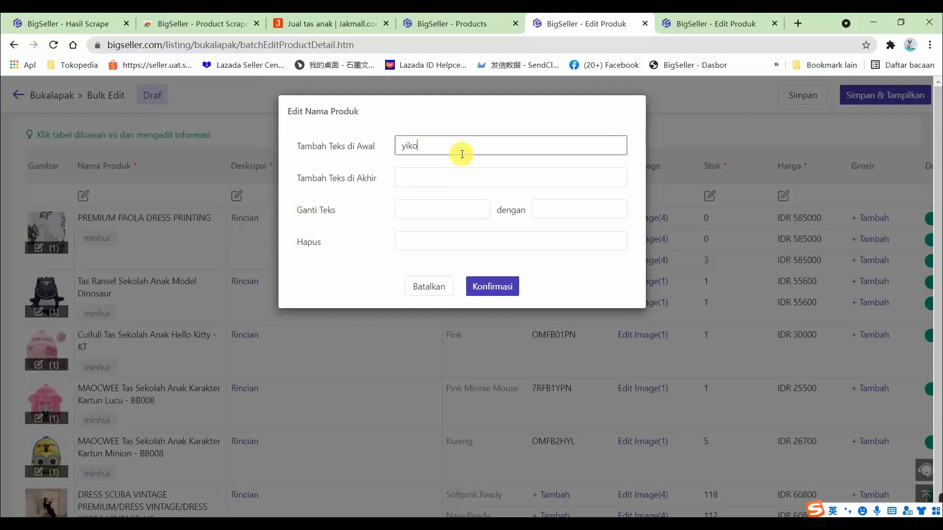
left_click(438, 183)
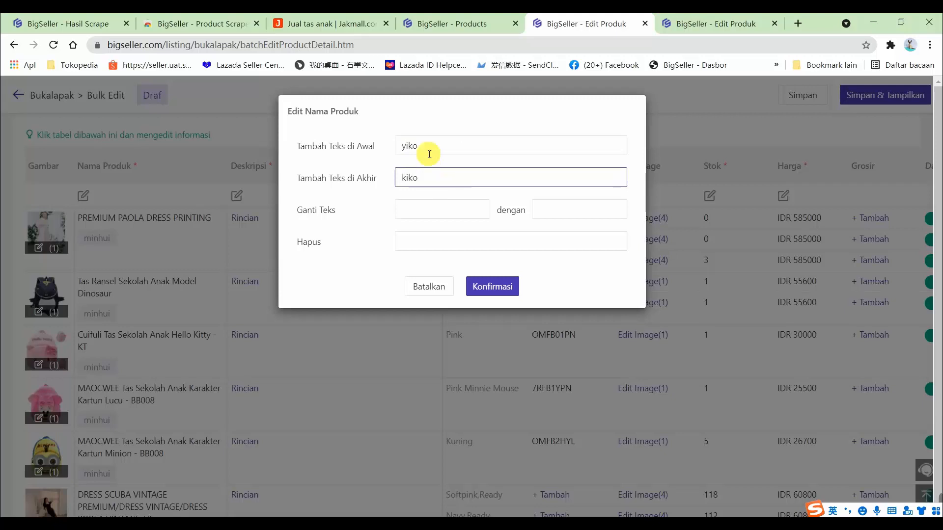
left_click_drag(424, 147, 409, 146)
left_click_drag(442, 178, 402, 179)
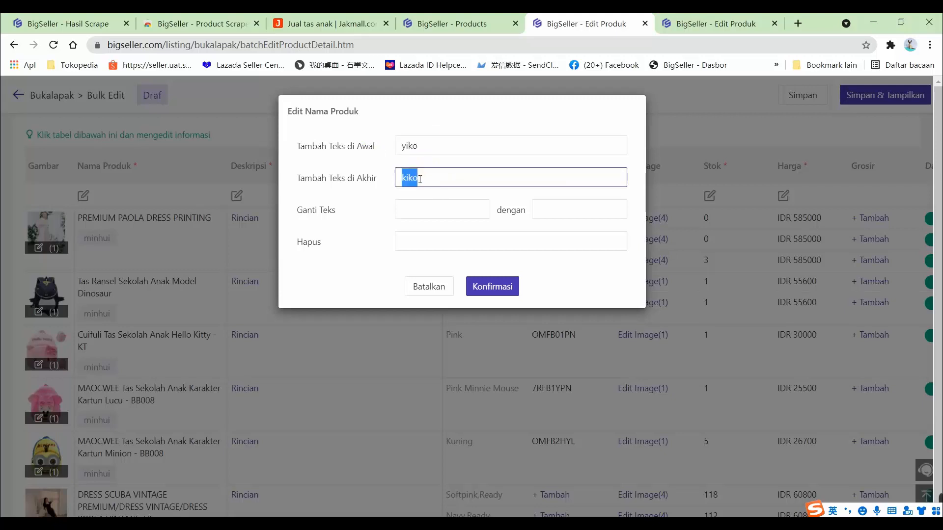
left_click(508, 287)
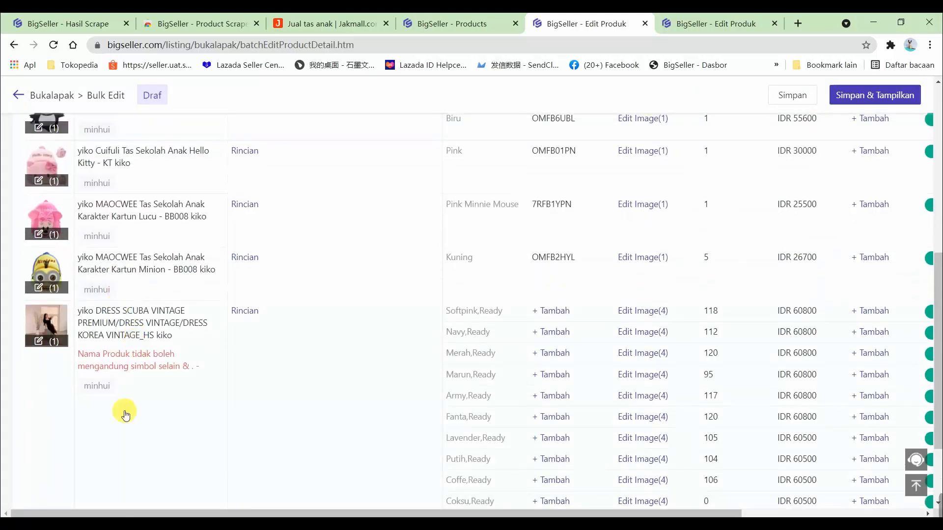
Replace the text yiko with kiko in all product names through the bulk name edit
scroll(147, 302, "up", 4)
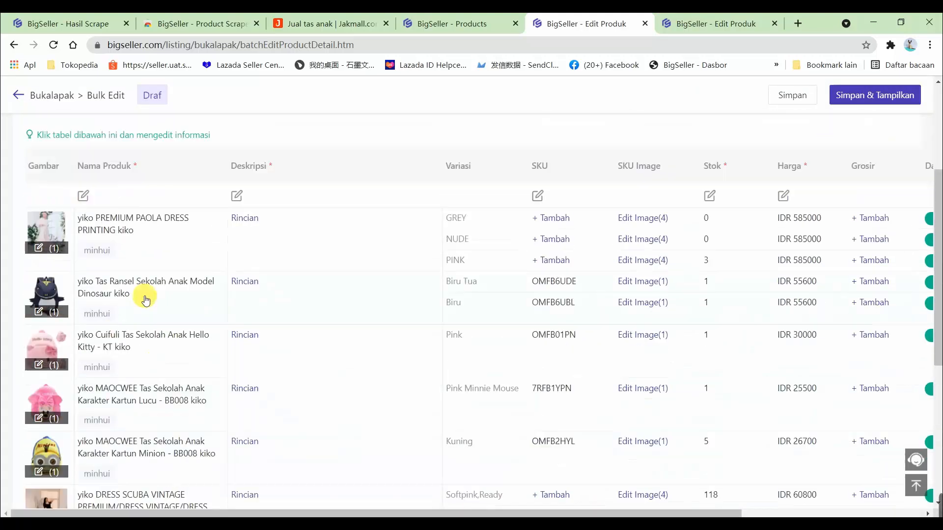
left_click(83, 195)
left_click(436, 244)
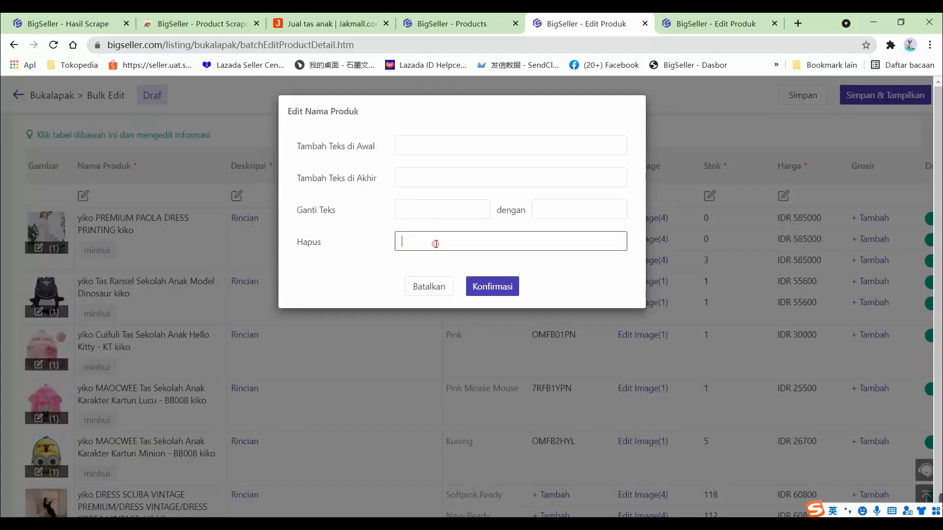
left_click(420, 211)
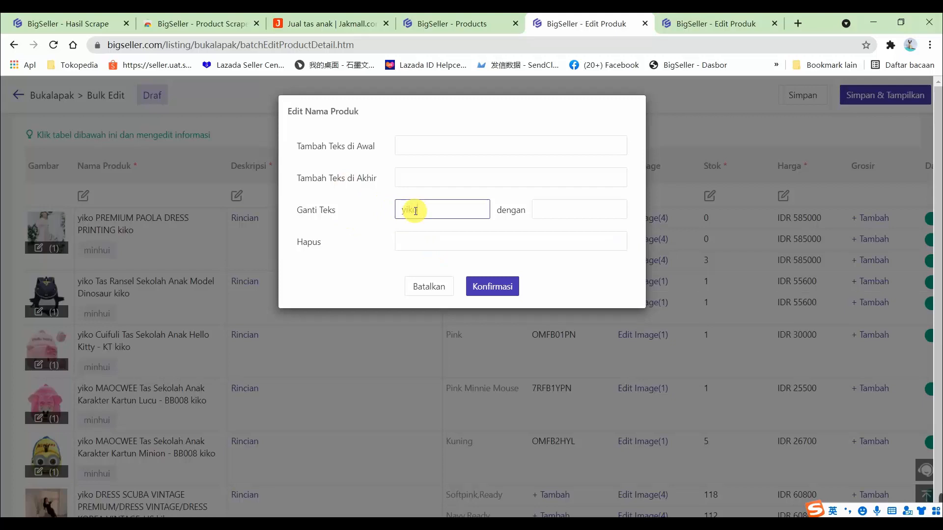
type("yiko")
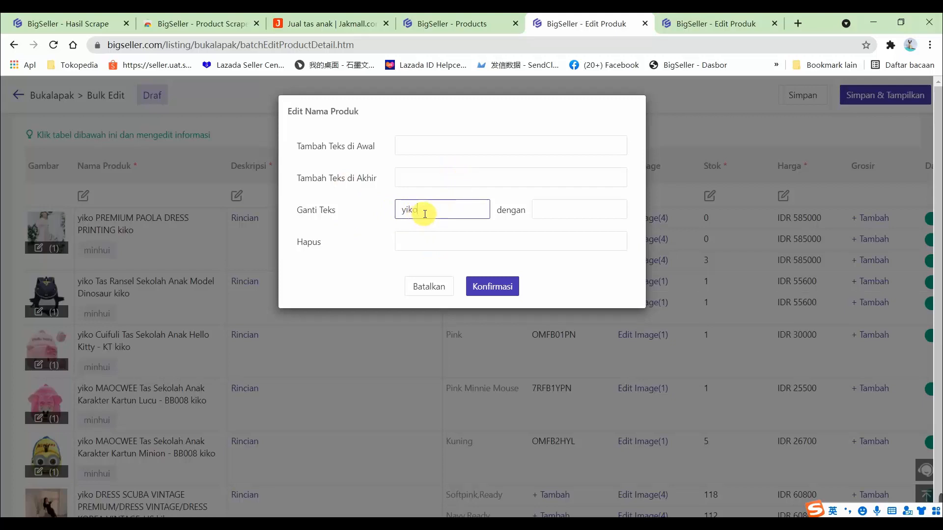
triple_click(299, 210)
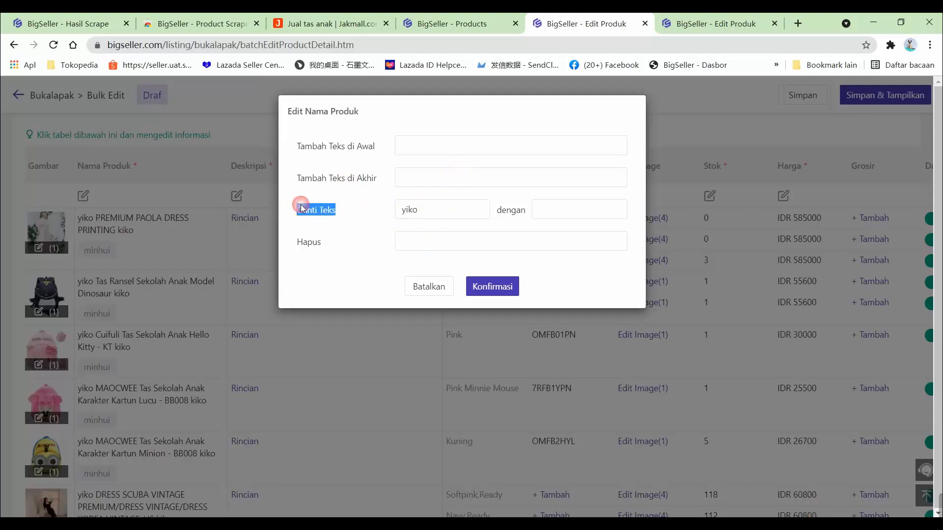
left_click(579, 217)
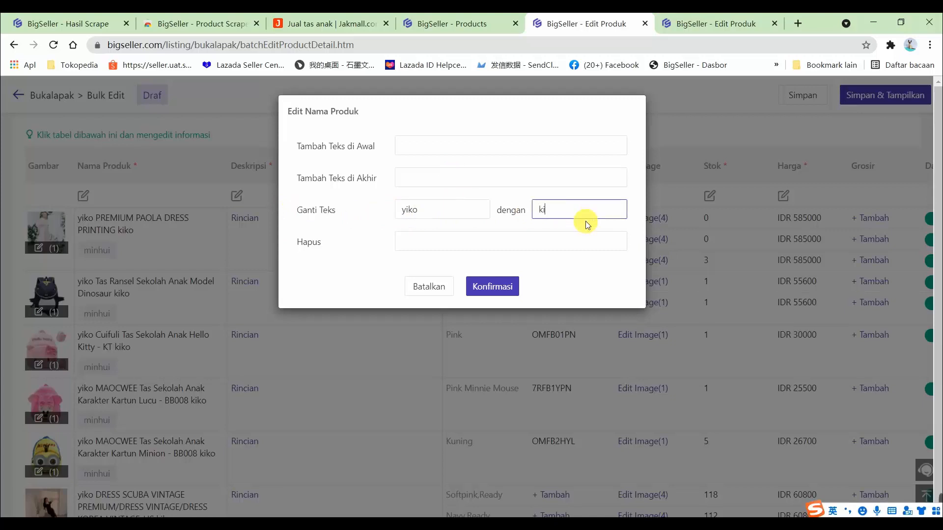
type("kiko")
left_click(511, 288)
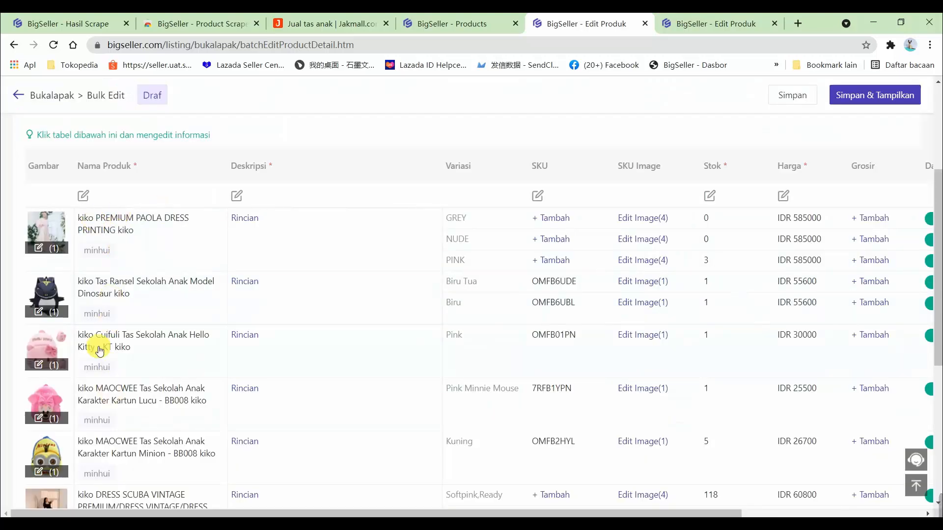
Remove the text kiko from all product names through the bulk name edit
left_click(83, 195)
left_click(485, 247)
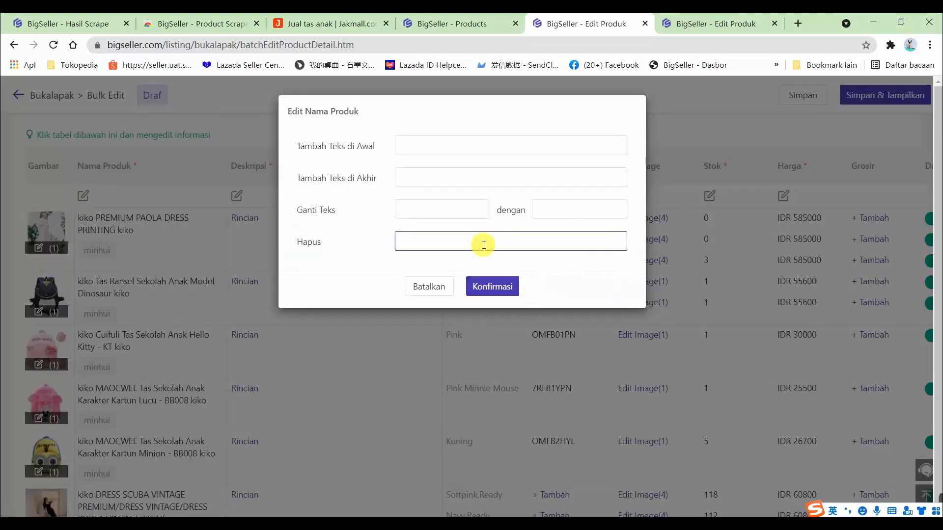
left_click(487, 288)
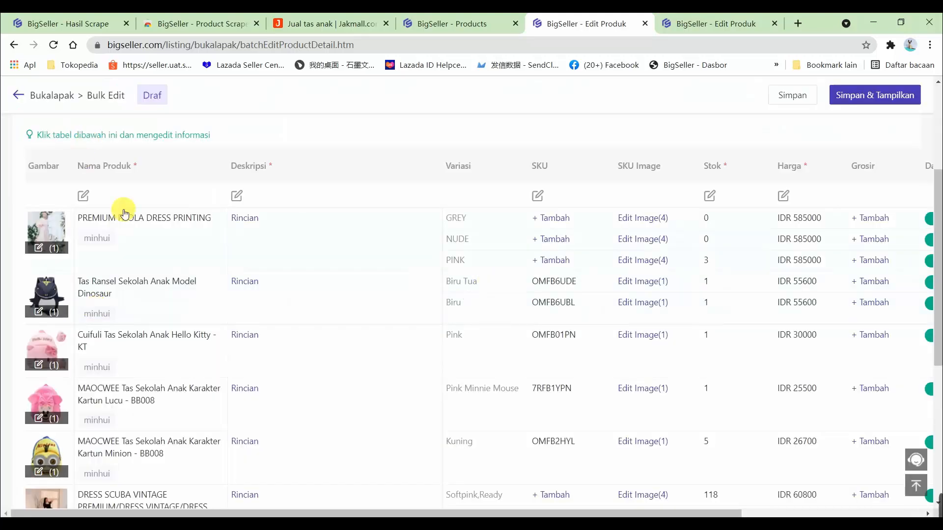
Remove the "/" symbol from all product names through the bulk name edit
left_click(83, 195)
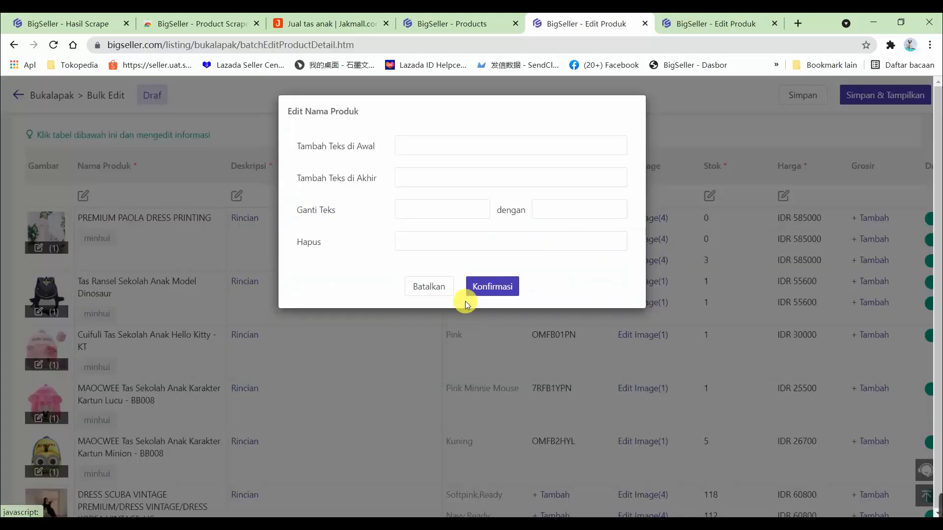
left_click(486, 234)
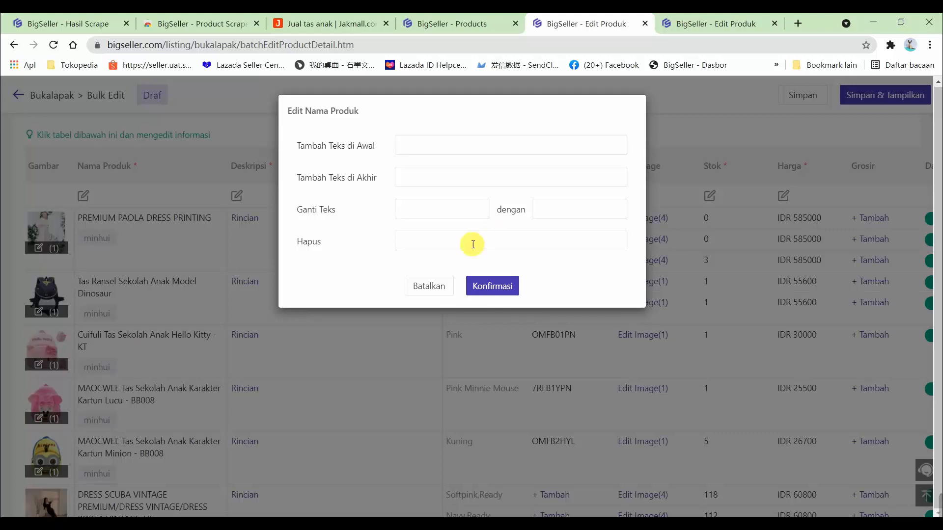
left_click(473, 245)
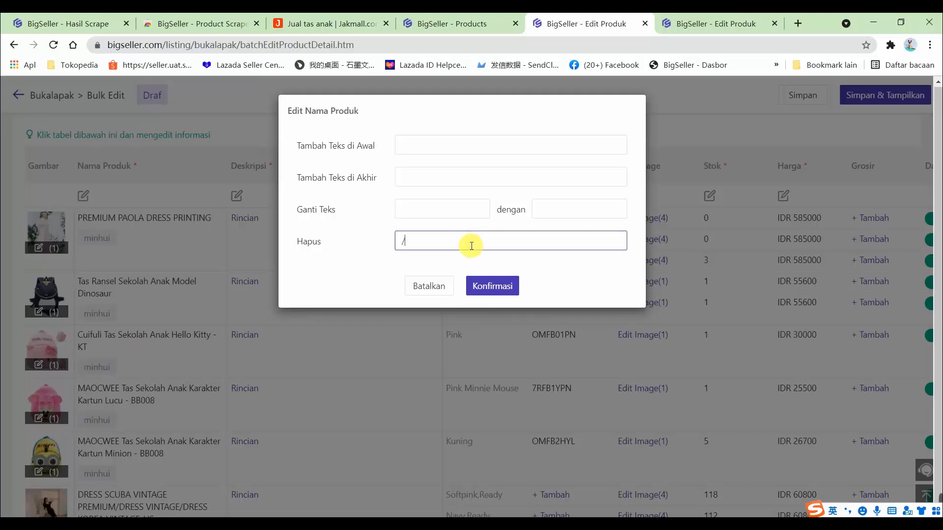
type("/")
left_click(495, 287)
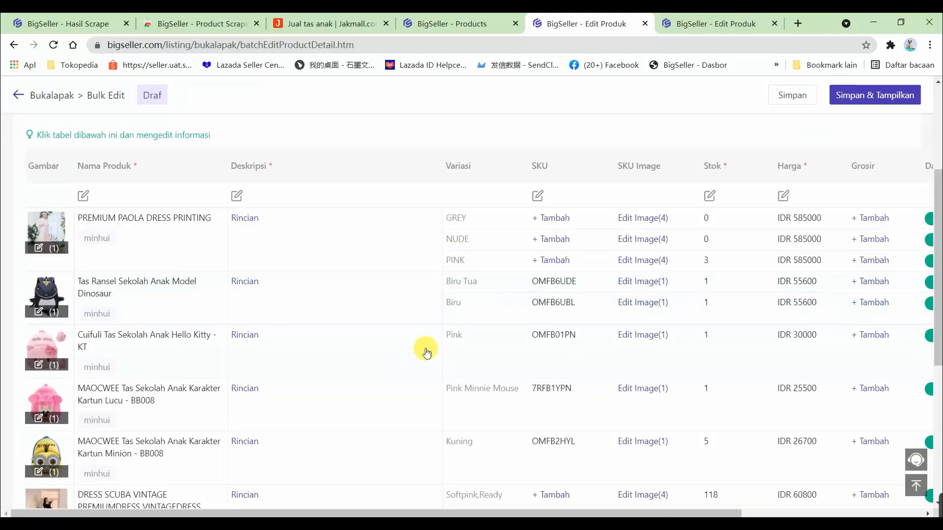
Replace the underscore in the DRESS SCUBA VINTAGE product name with a space so that it ends in "VINTAGE HS"
scroll(76, 352, "down", 1)
scroll(76, 352, "down", 5)
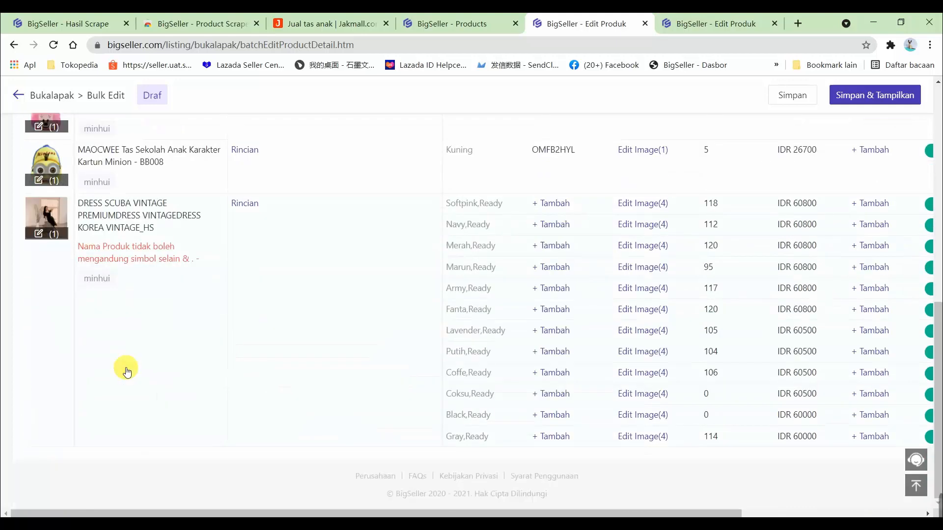
left_click(145, 228)
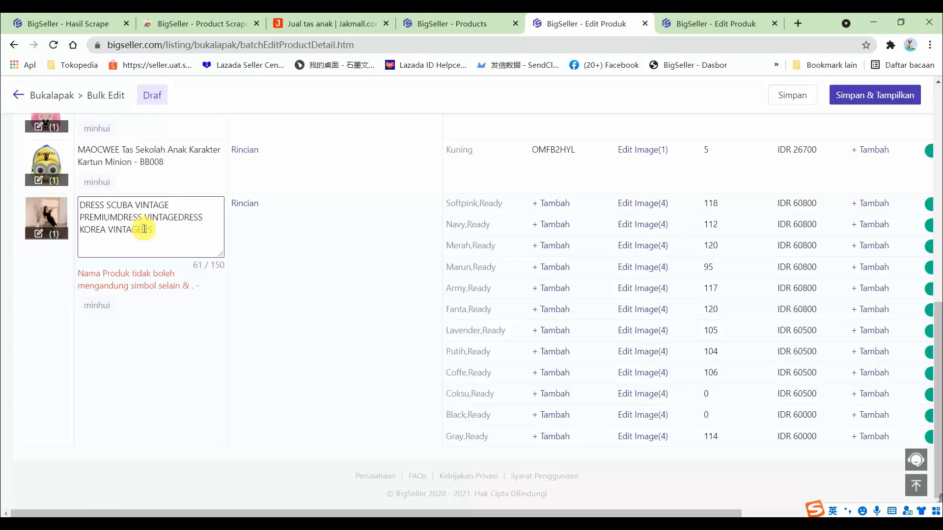
left_click(143, 235)
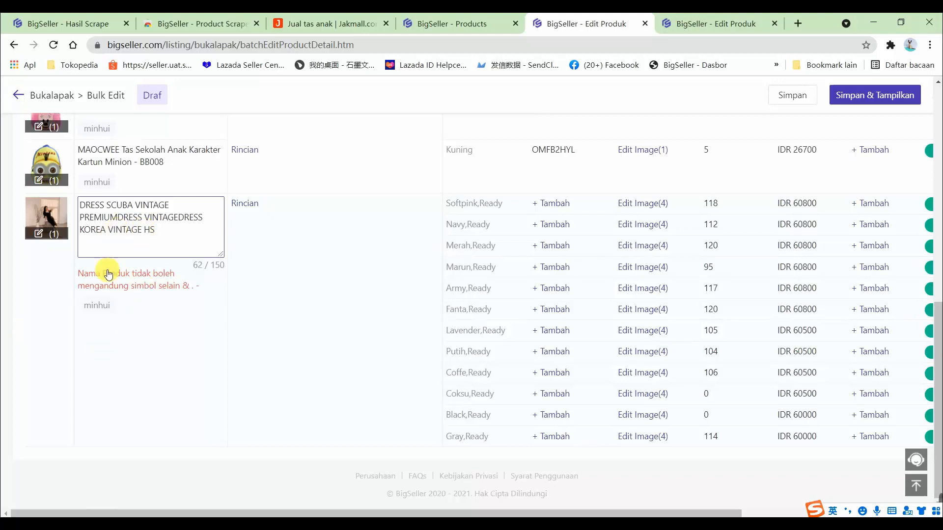
left_click(38, 303)
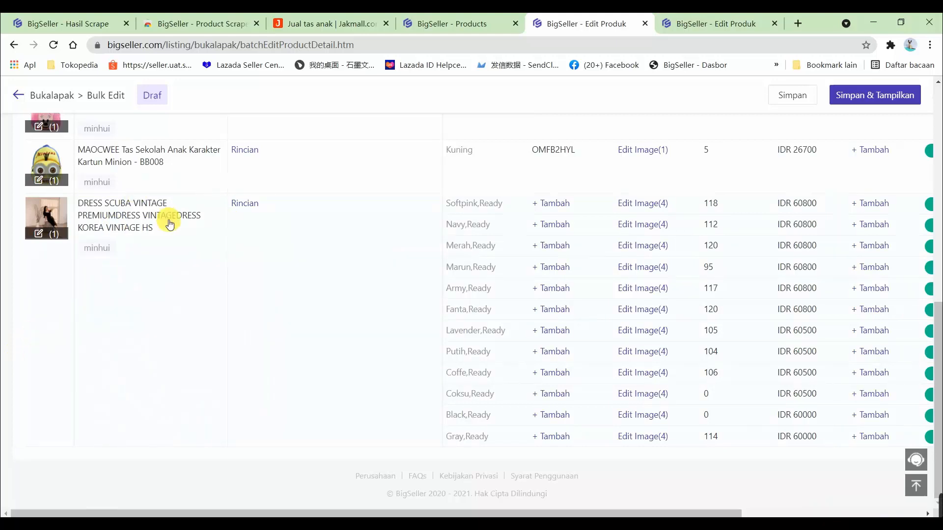
Review the replace, remove and add text options of the bulk description edit, leaving the product descriptions unedited
scroll(169, 223, "up", 10)
scroll(259, 369, "down", 2)
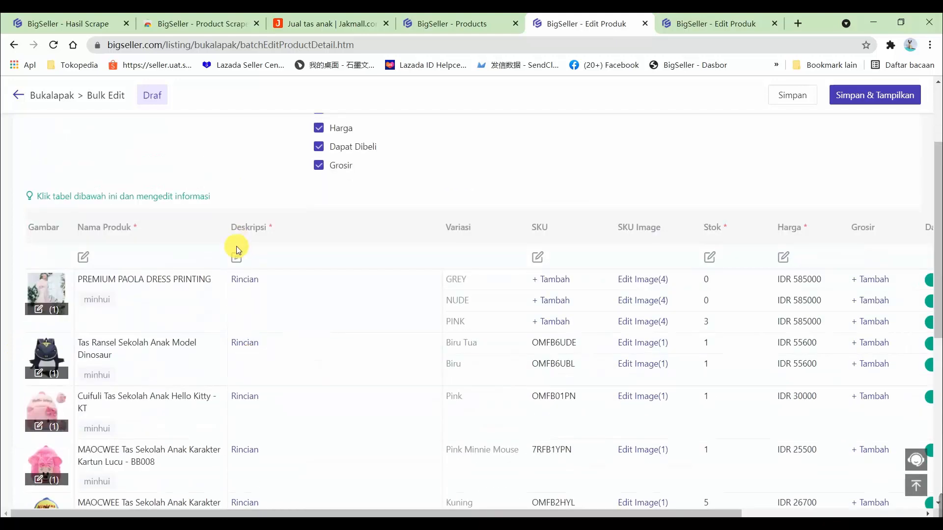
left_click(237, 258)
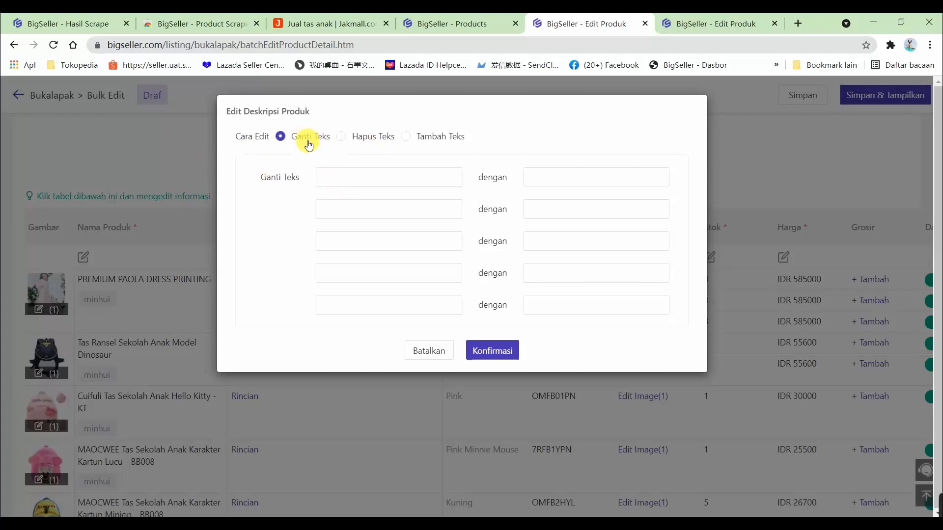
left_click(357, 139)
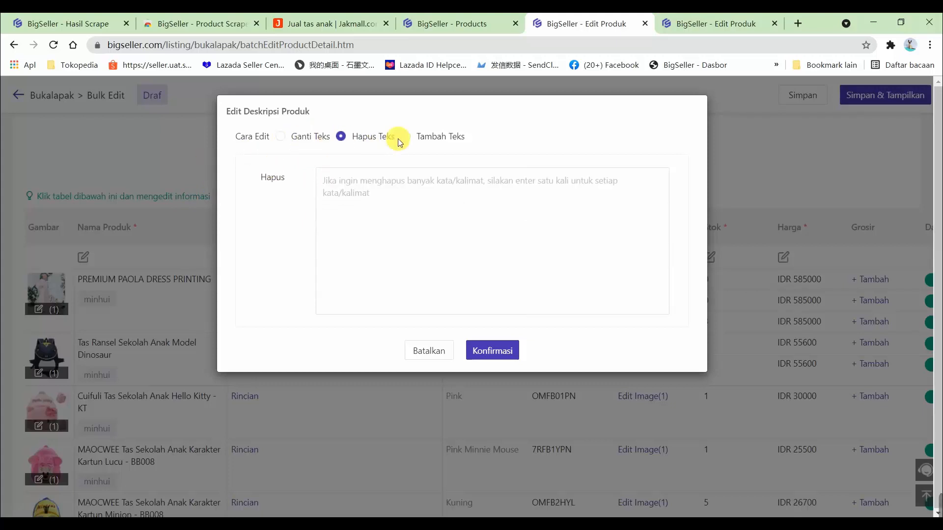
left_click(408, 139)
left_click(302, 137)
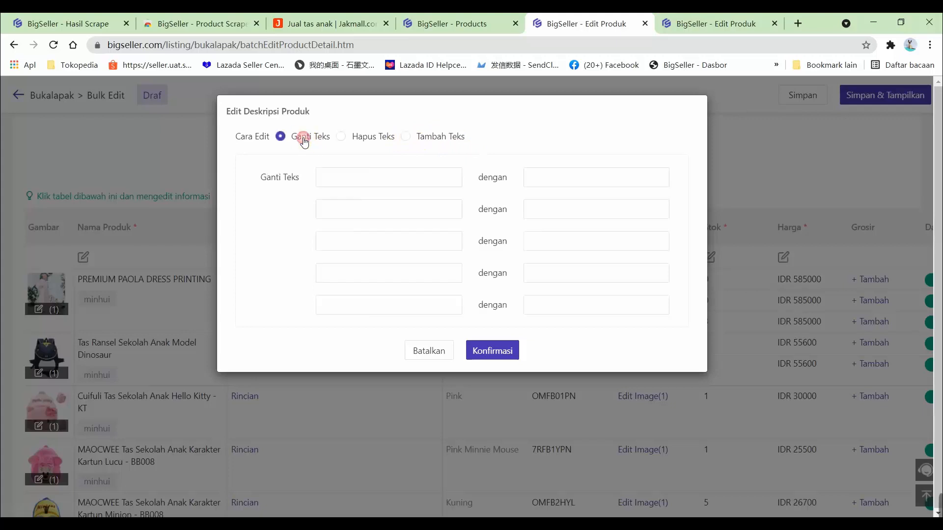
left_click(382, 185)
left_click(364, 206)
left_click(362, 243)
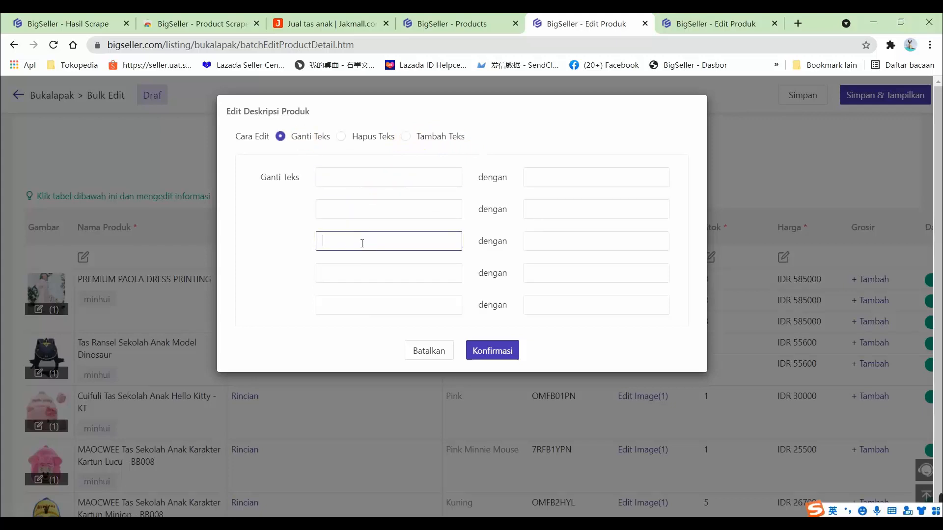
left_click(360, 273)
double_click(359, 314)
left_click(606, 172)
left_click(572, 209)
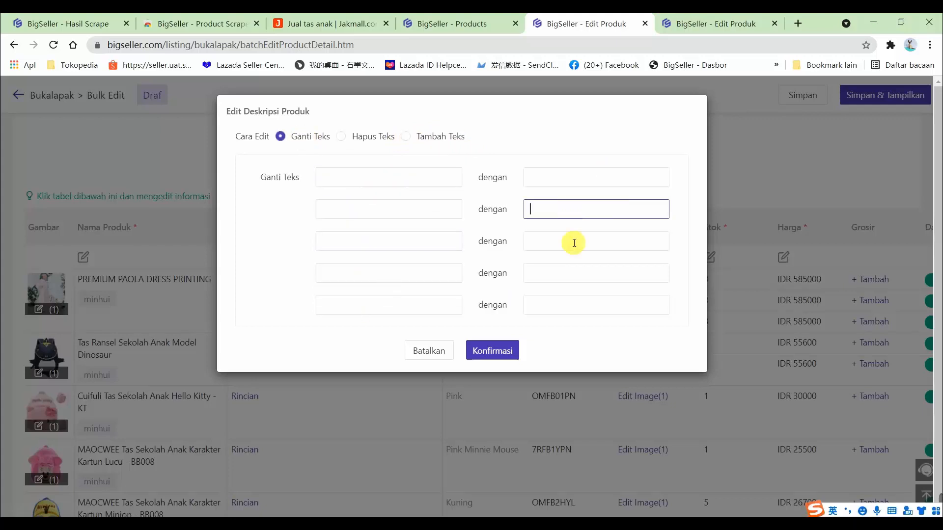
left_click(571, 241)
left_click(569, 273)
left_click(565, 305)
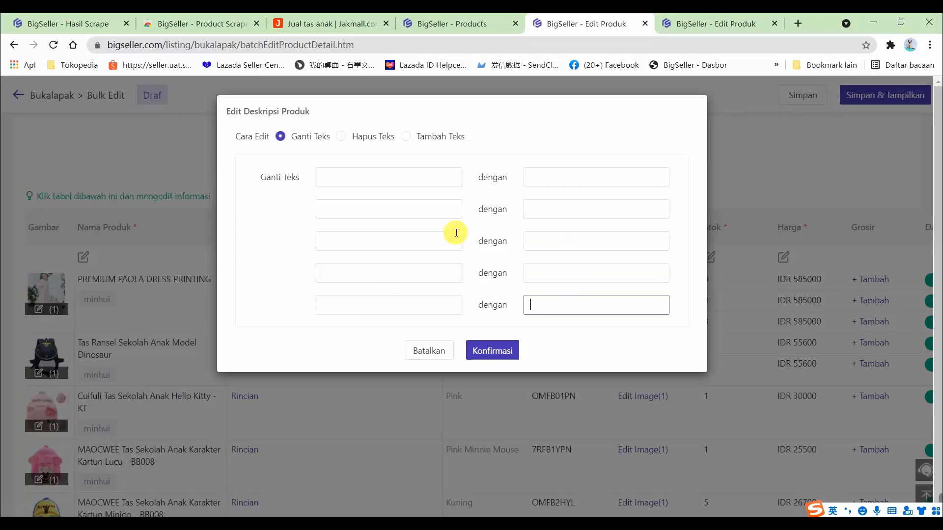
left_click(380, 136)
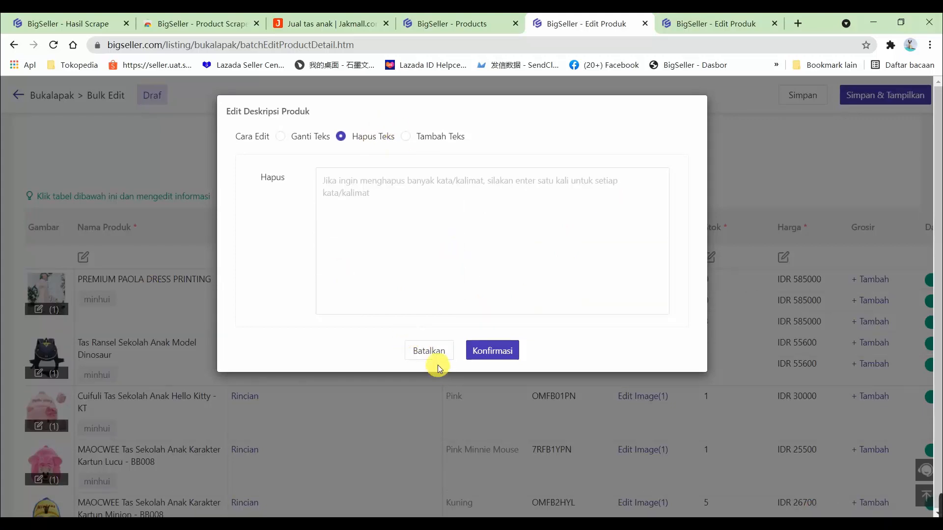
left_click(429, 351)
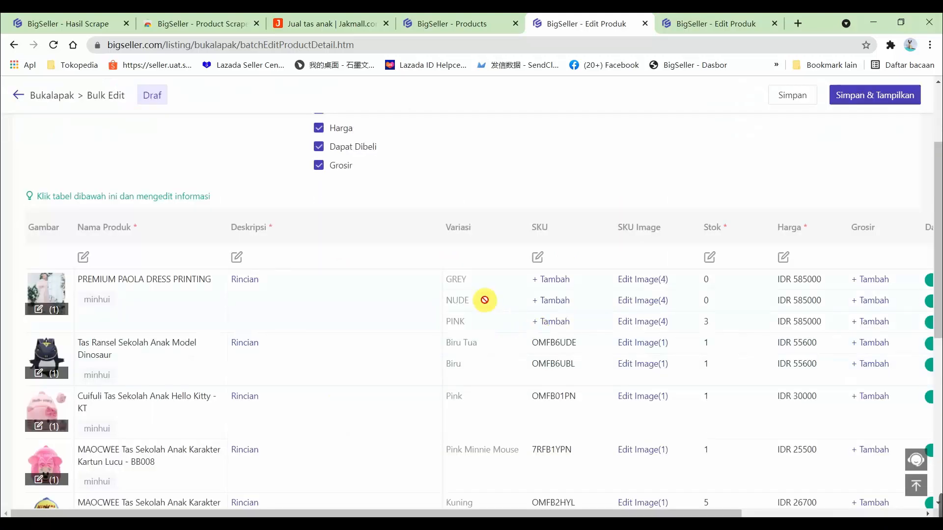
Generate SKUs for all product variations in bulk with the prefix yiko
left_click(539, 257)
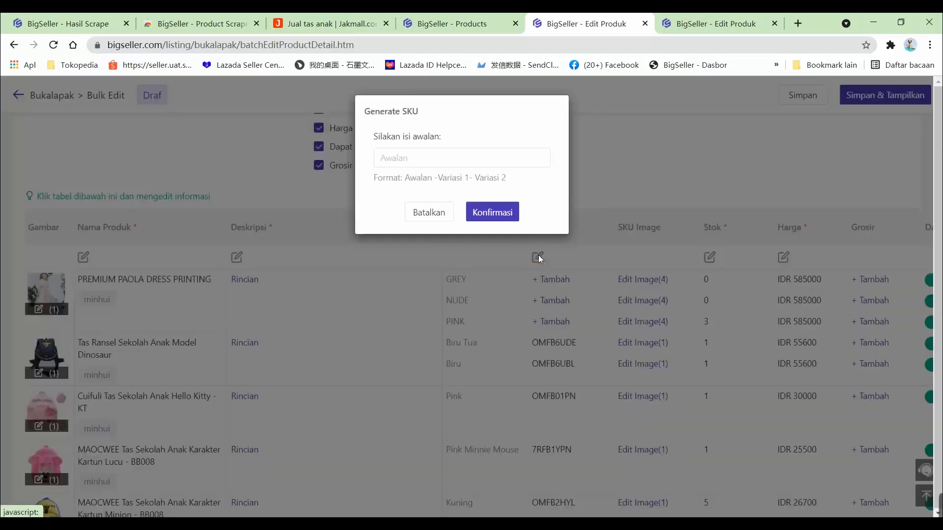
left_click(430, 163)
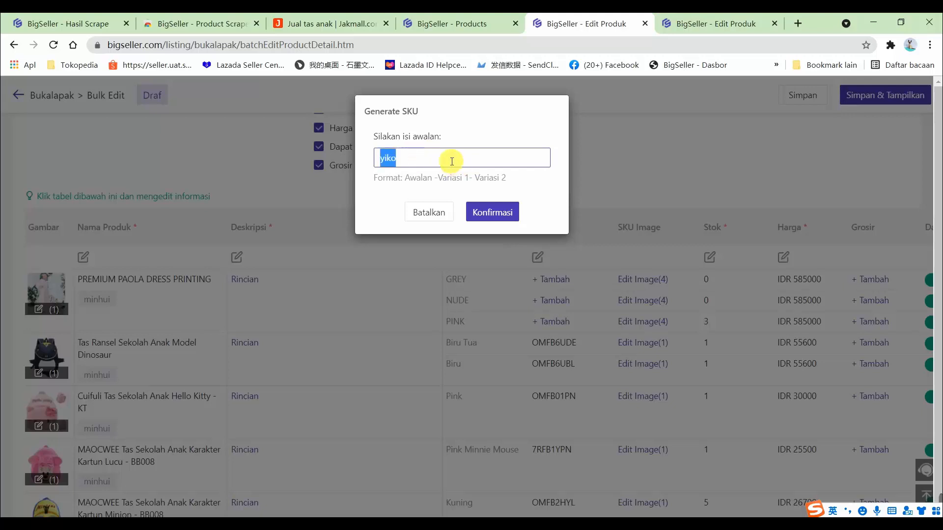
left_click(386, 177)
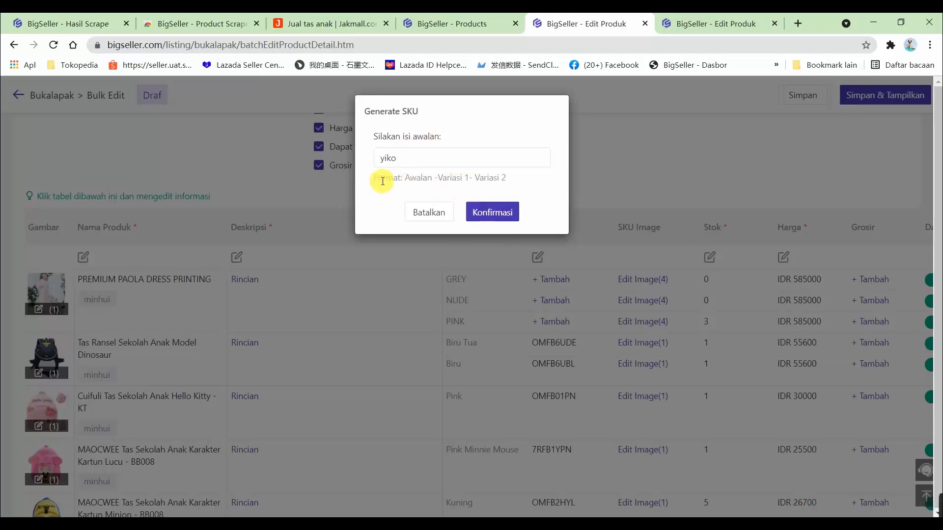
left_click(531, 167)
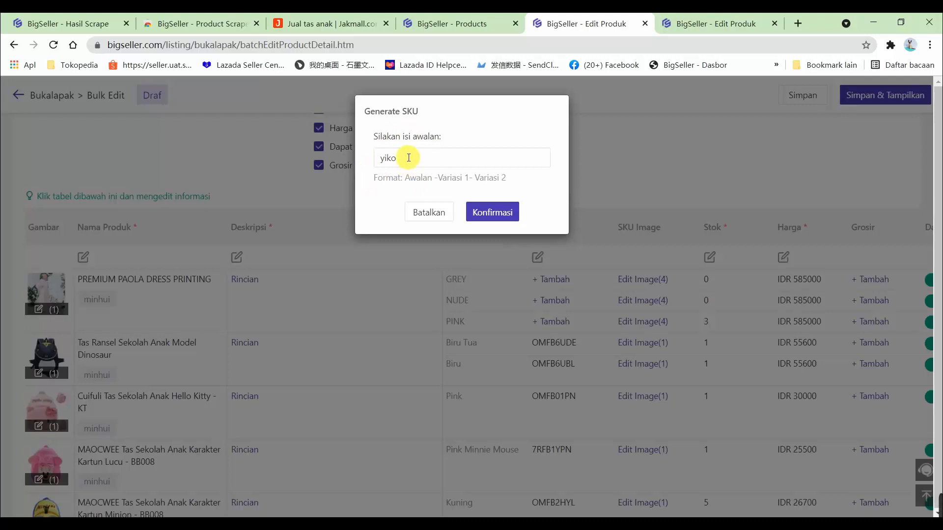
left_click_drag(373, 181, 521, 183)
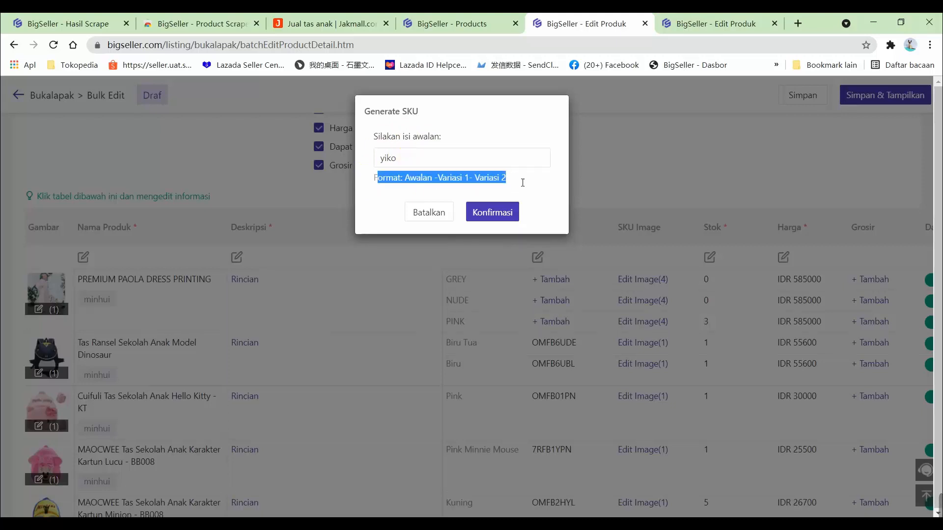
left_click(490, 184)
left_click(498, 213)
scroll(573, 390, "down", 1)
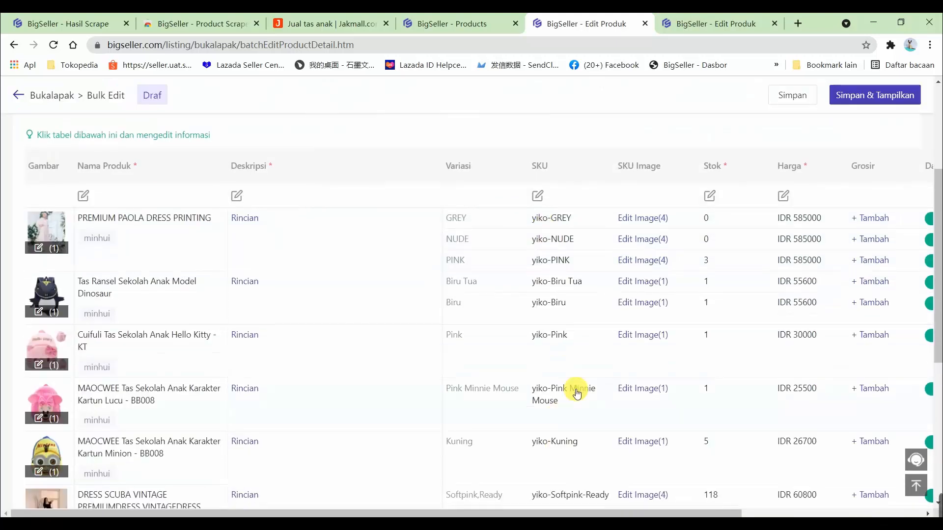
Look at the bulk stock edit for the product variations and close it without entering a value
scroll(617, 320, "up", 2)
left_click_drag(653, 513, 821, 515)
left_click(486, 320)
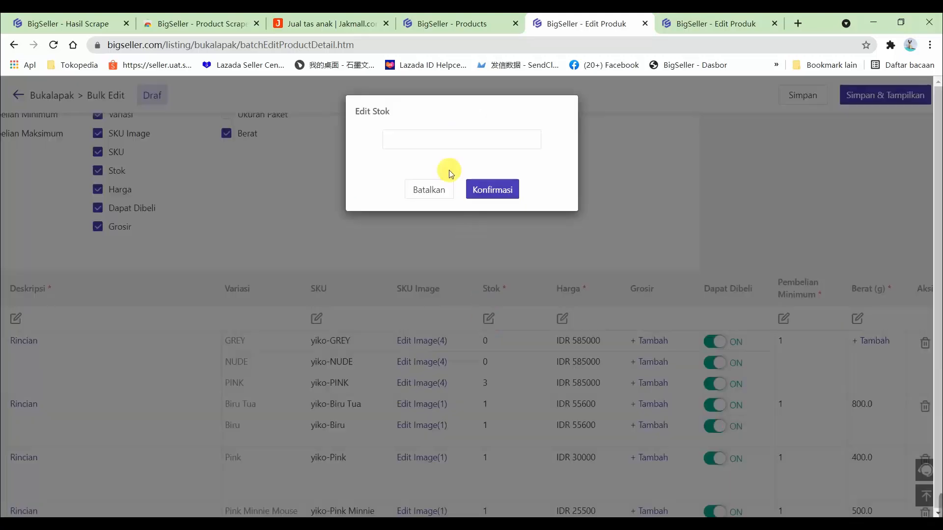
left_click(451, 141)
left_click(429, 189)
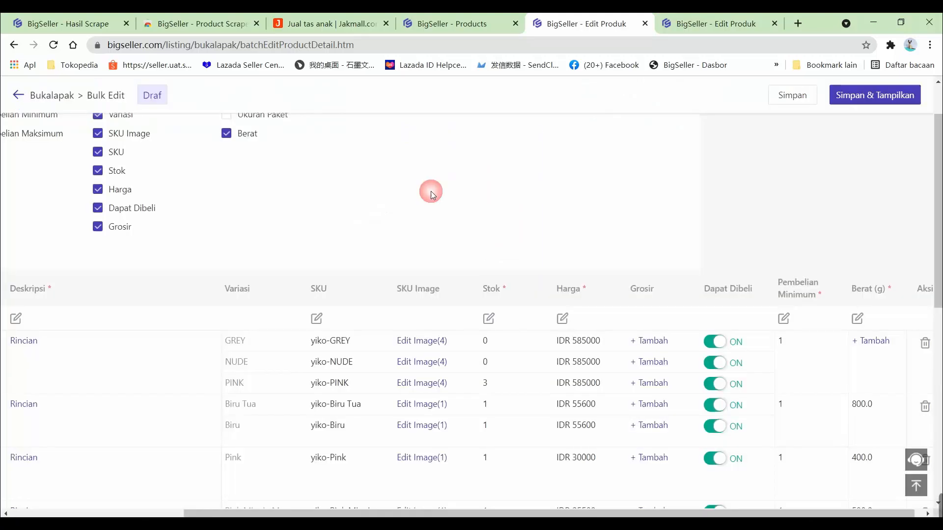
Increase the prices of all product variations by a nominal amount of 10000 through the bulk price edit
left_click(562, 319)
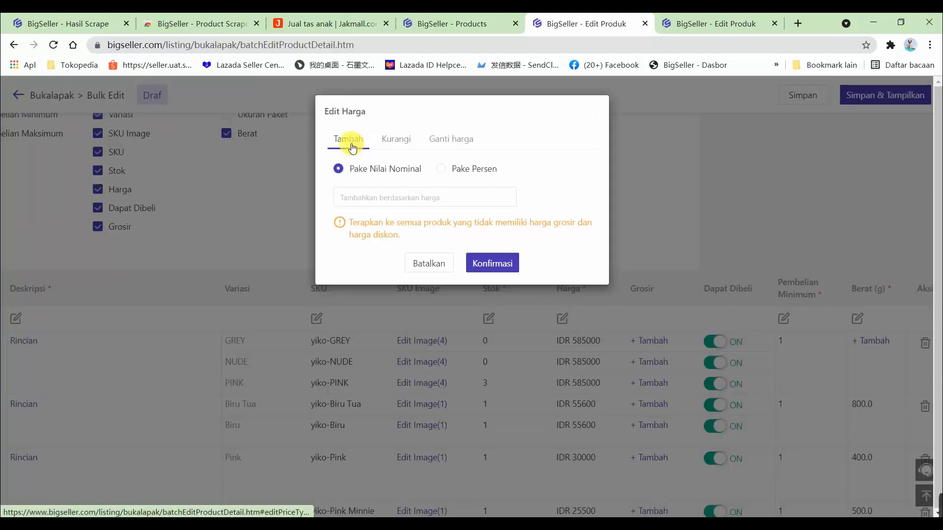
left_click(396, 139)
left_click(457, 142)
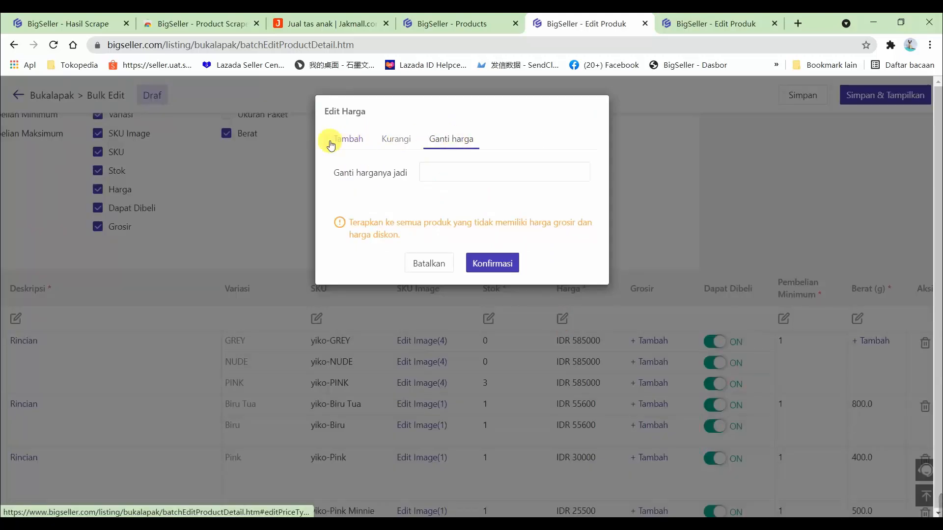
left_click(357, 142)
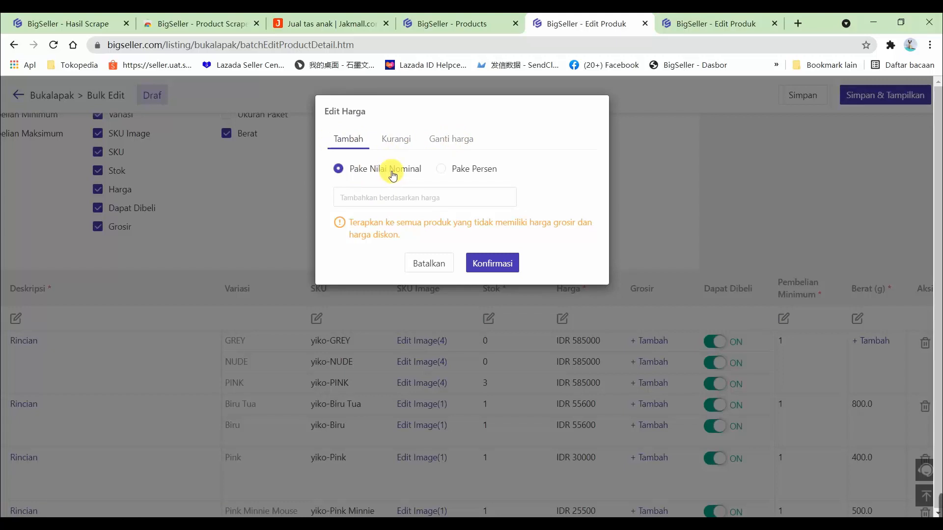
left_click(441, 168)
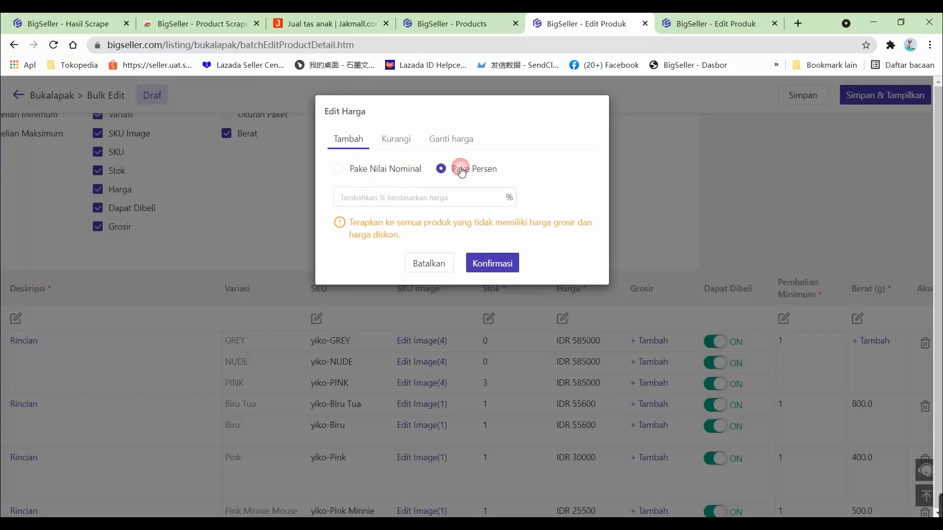
left_click(385, 170)
left_click(401, 196)
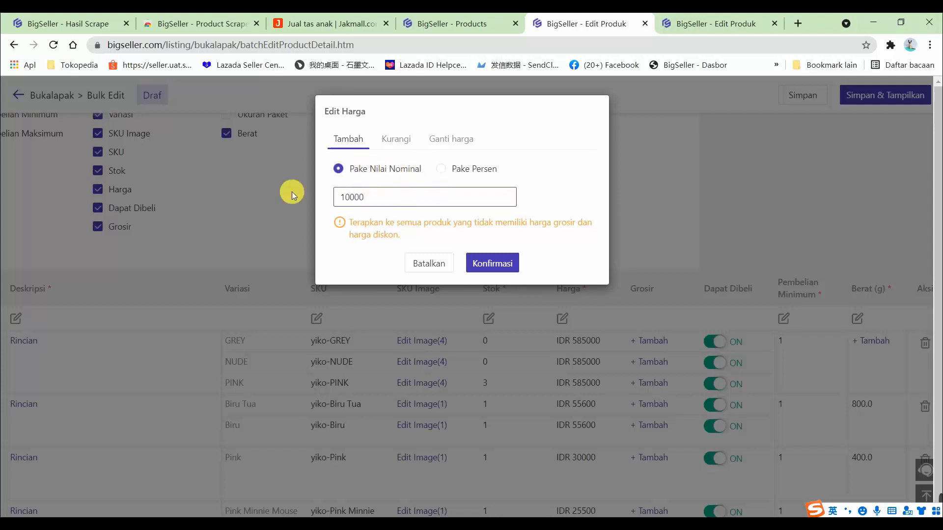
left_click(489, 262)
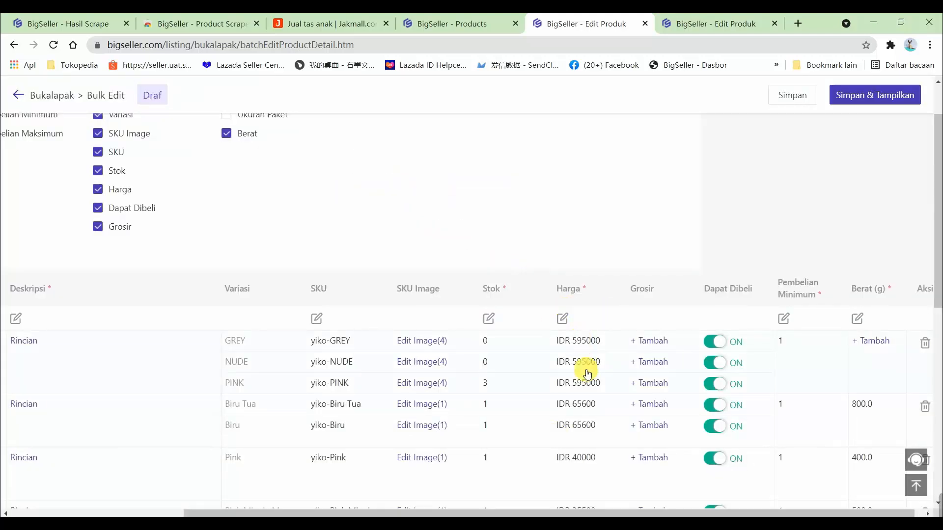
Increase the prices of all product variations by 20 percent through the bulk price edit
left_click(563, 319)
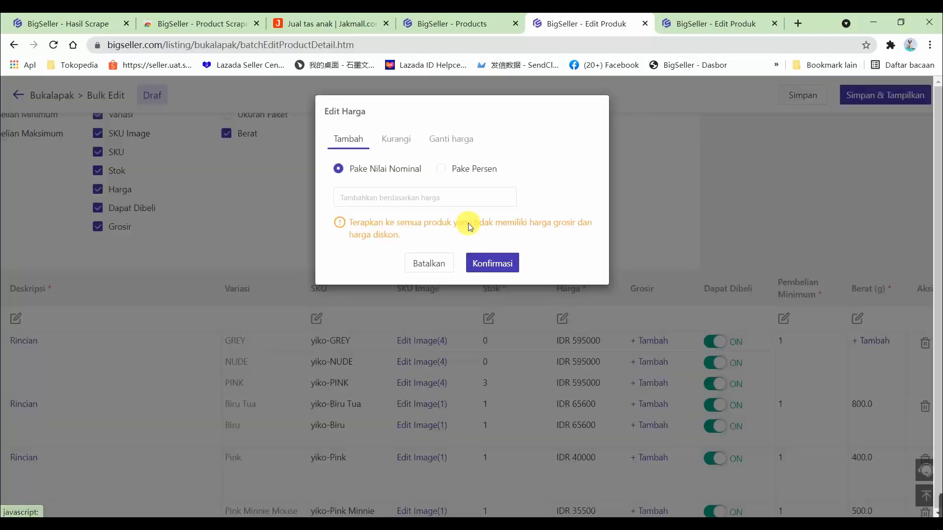
left_click(458, 169)
left_click(452, 195)
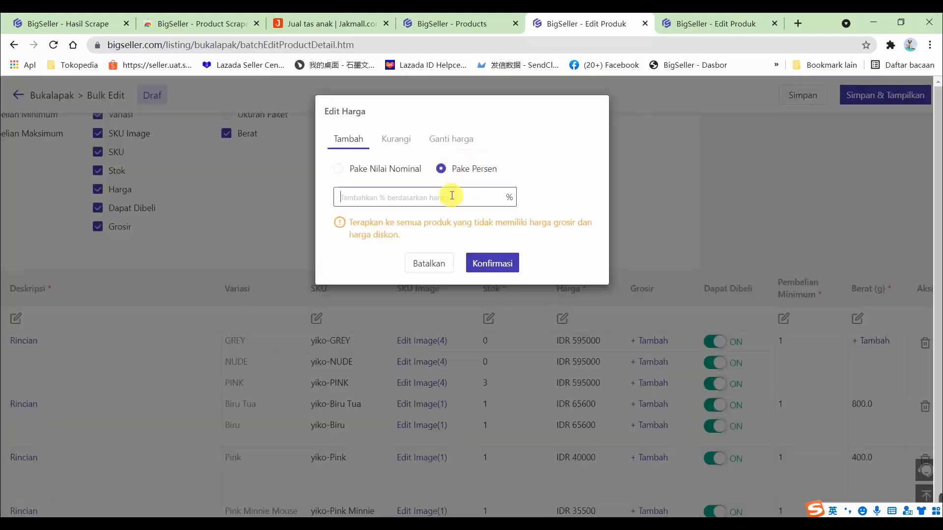
left_click(487, 261)
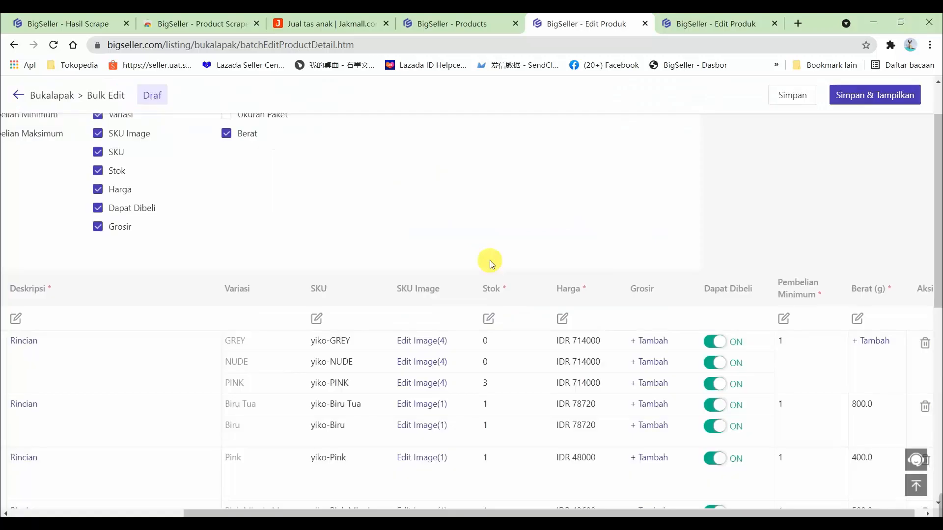
Look at the wholesale price form of the first product's GREY variation and the bulk minimum purchase edit, cancelling both
left_click(650, 342)
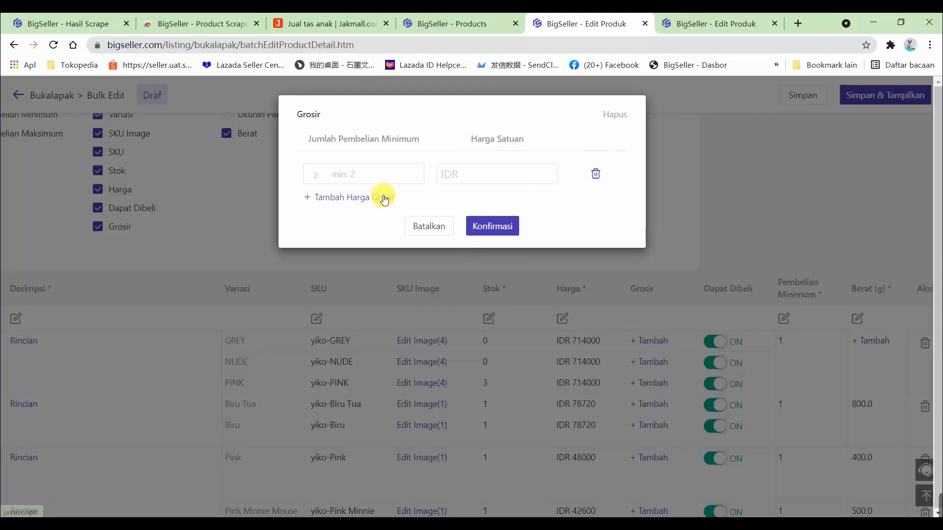
left_click(431, 228)
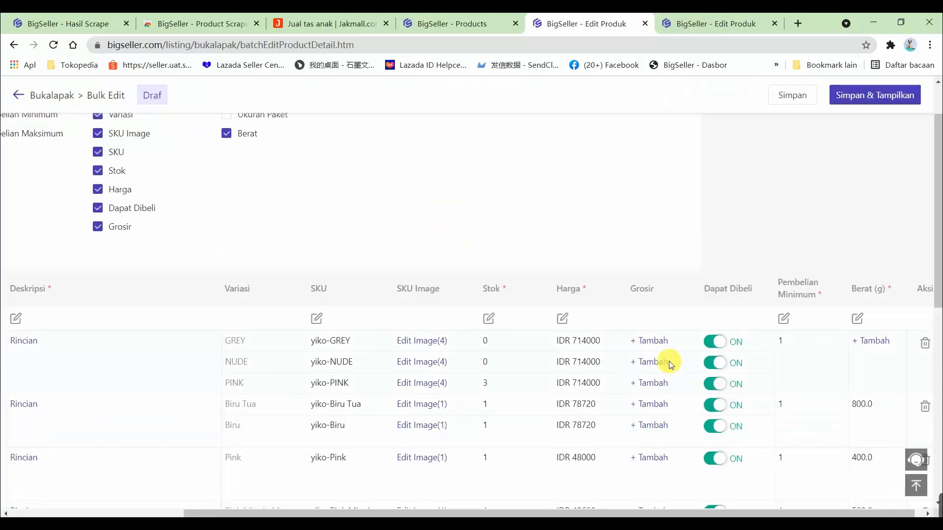
left_click_drag(677, 513, 684, 514)
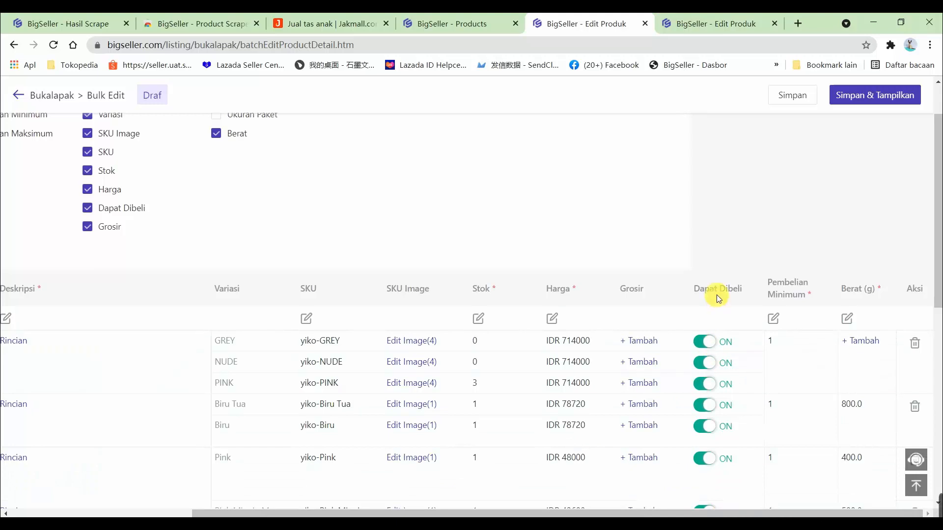
left_click(701, 344)
left_click(773, 319)
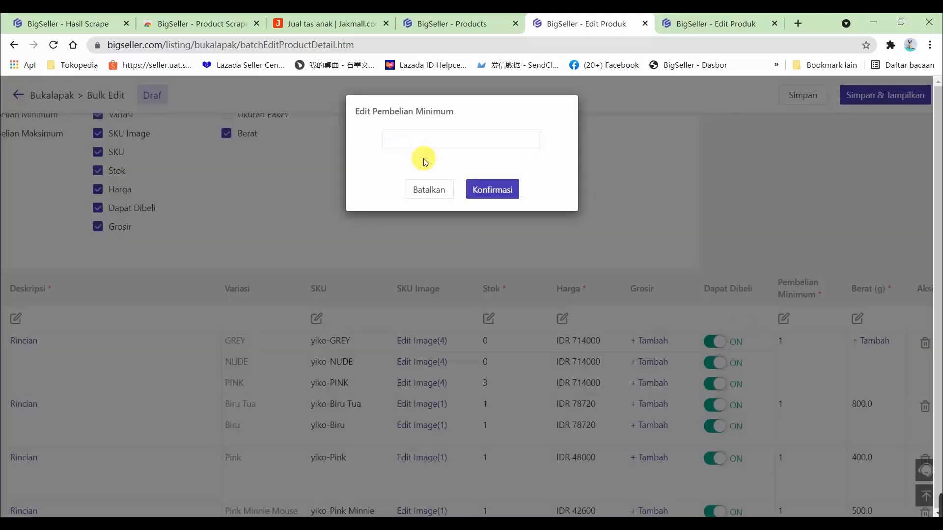
left_click(430, 184)
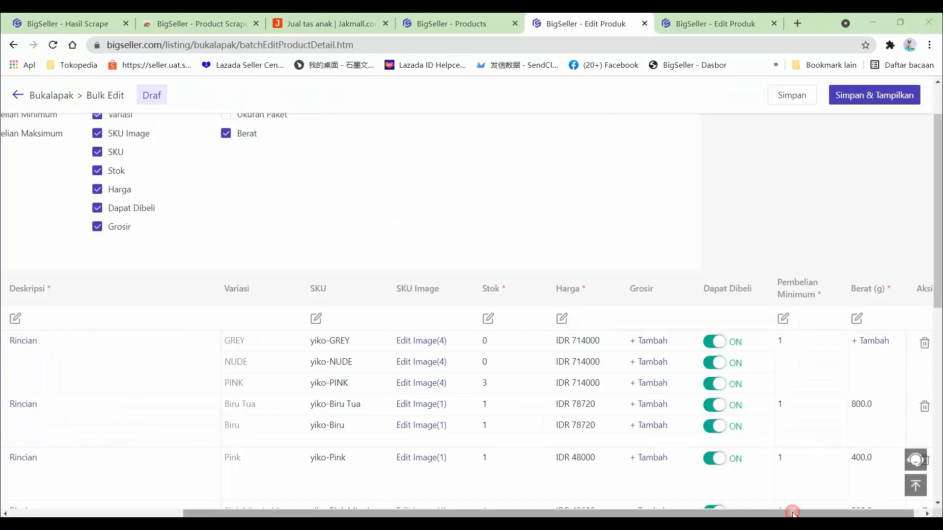
Set the weight of all products to 200 g through the bulk weight edit
left_click_drag(821, 509, 833, 286)
left_click(860, 311)
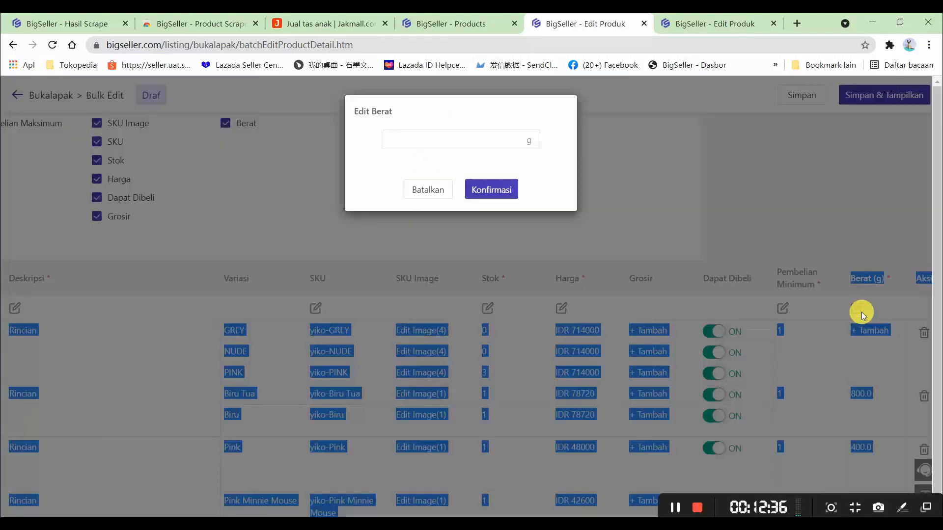
left_click(469, 142)
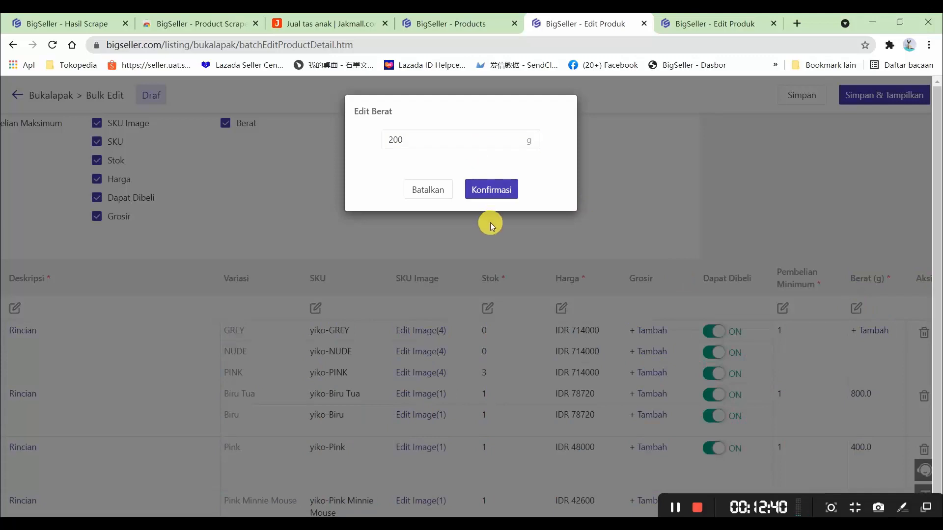
left_click(492, 189)
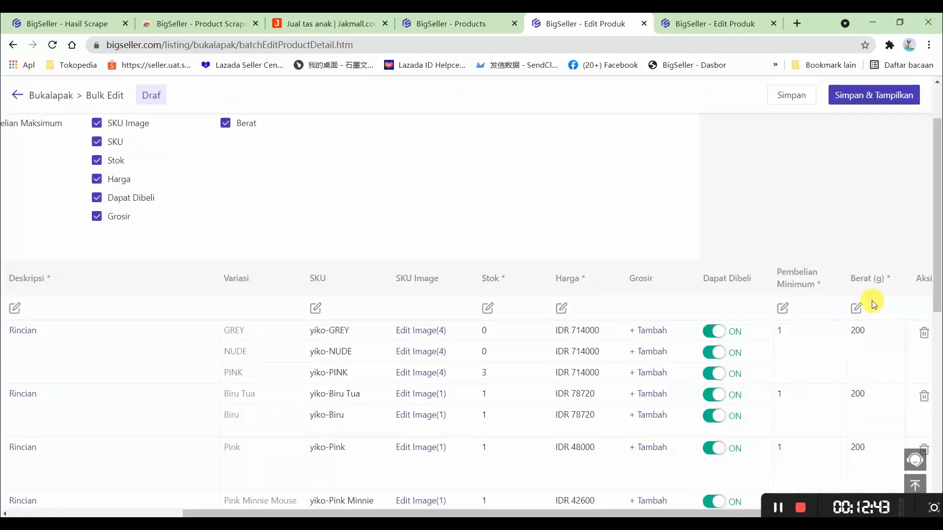
left_click_drag(753, 514, 533, 513)
left_click_drag(422, 507, 565, 513)
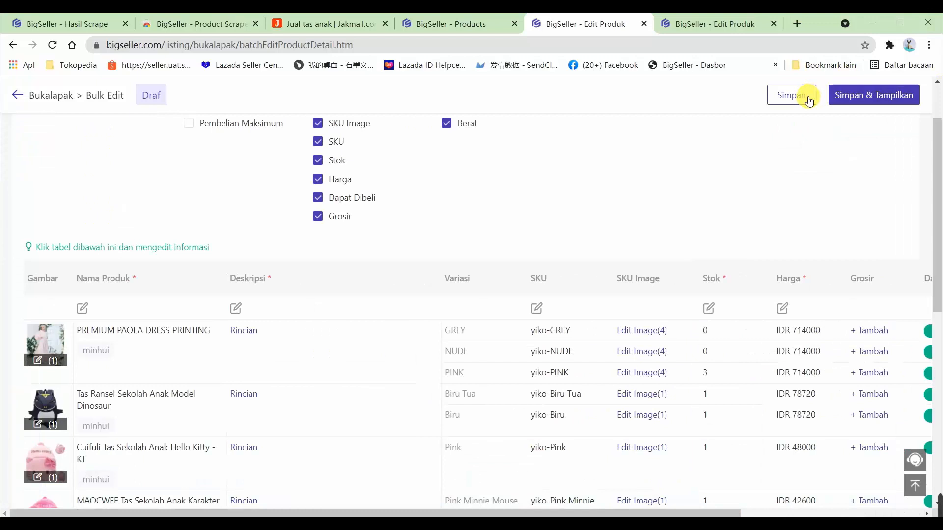
Try to save and publish all bulk-edited products, and look at the bulk stock edit without entering a value
left_click(879, 99)
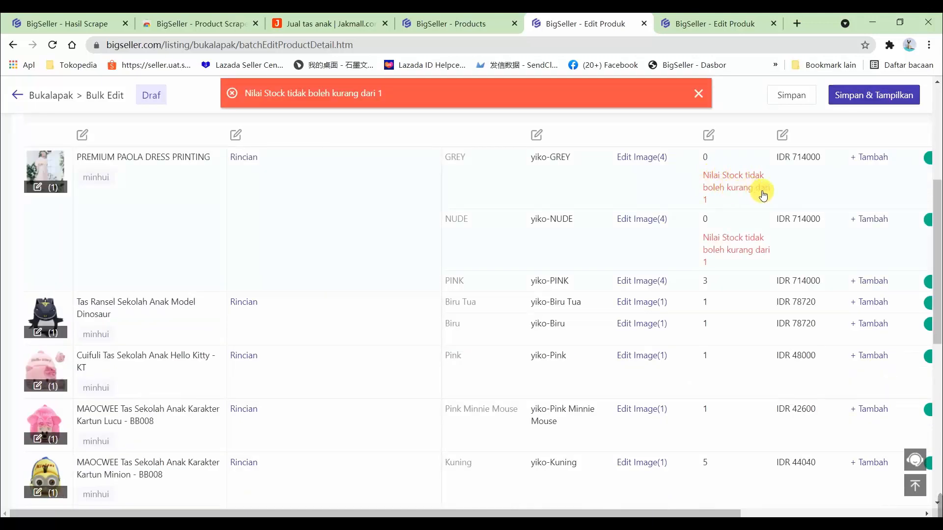
left_click(708, 134)
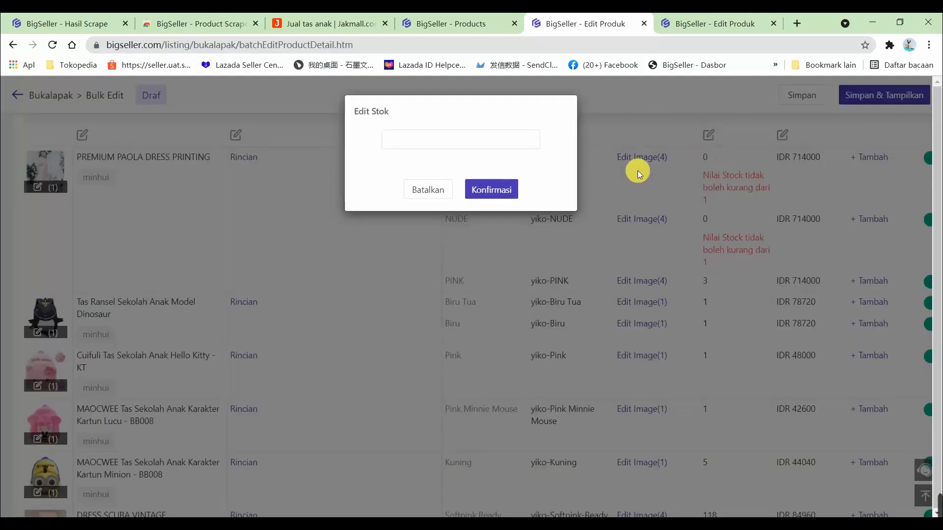
left_click(484, 191)
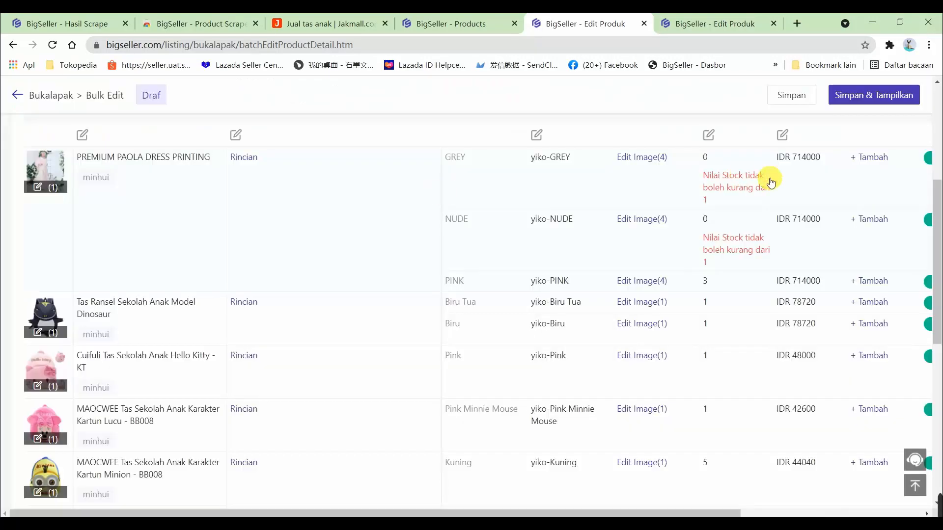
Set the stock of the PREMIUM PAOLA DRESS PRINTING variations GREY and NUDE to 1 and try publishing again
left_click(721, 156)
type("1")
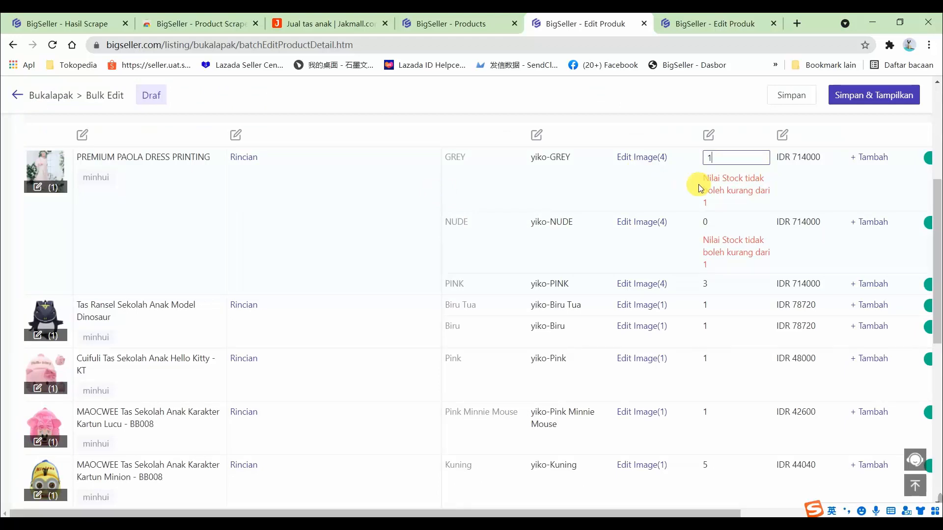
left_click(726, 231)
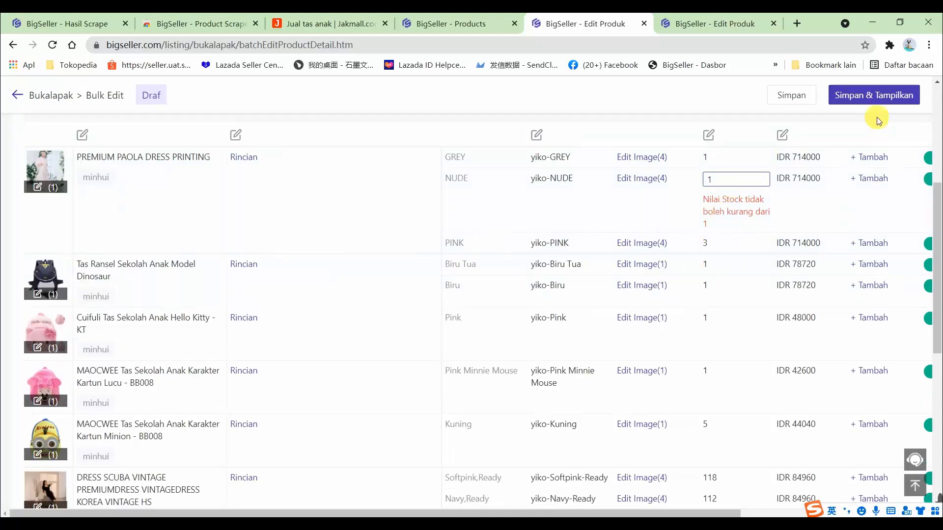
left_click(903, 98)
Set the stock of the DRESS SCUBA VINTAGE variations Coksu,Ready and Black,Ready to 1
left_click(722, 312)
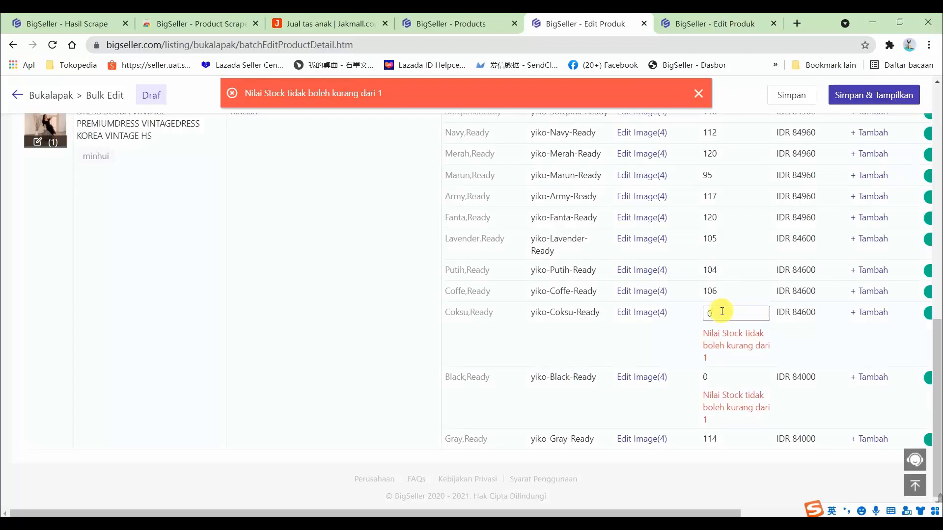
left_click(713, 369)
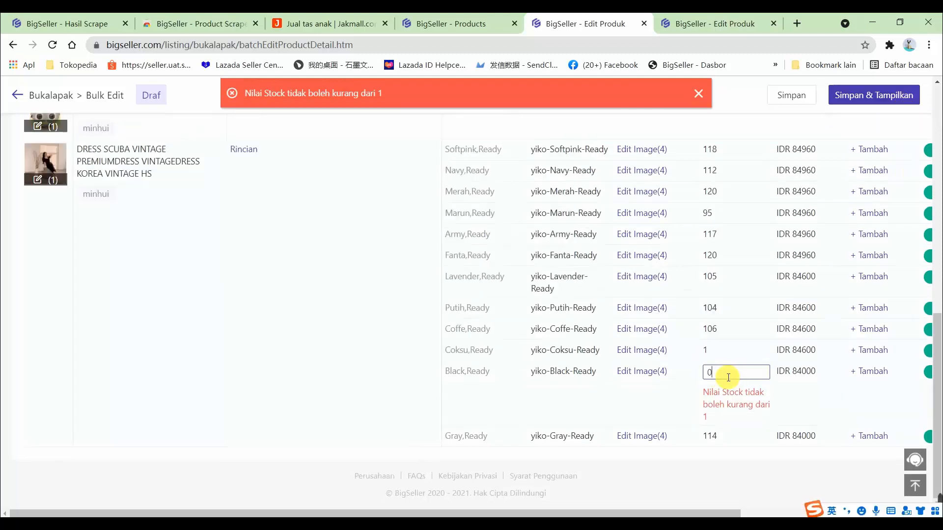
key("BackSpace")
type("1")
Save and publish all bulk-edited products to Bukalapak, review the mass edit result and close it
left_click(893, 97)
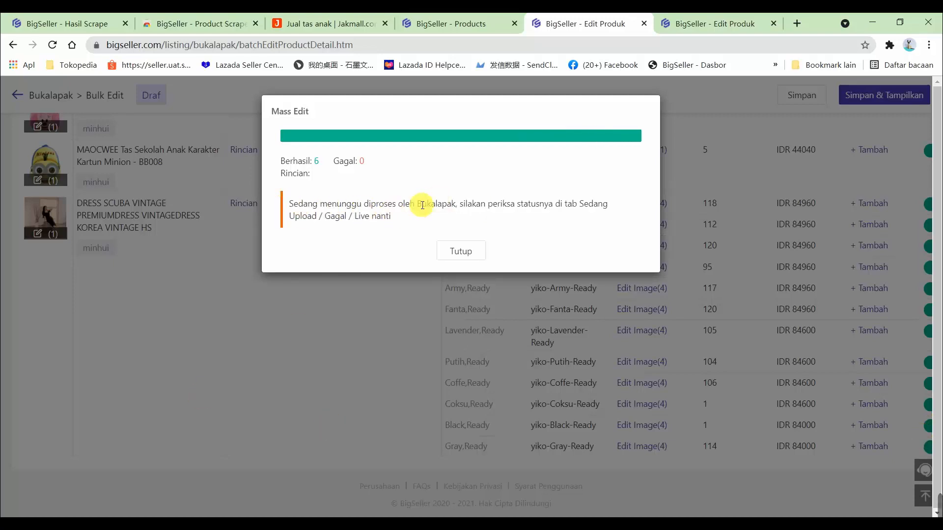
left_click_drag(417, 203, 538, 204)
left_click(476, 205)
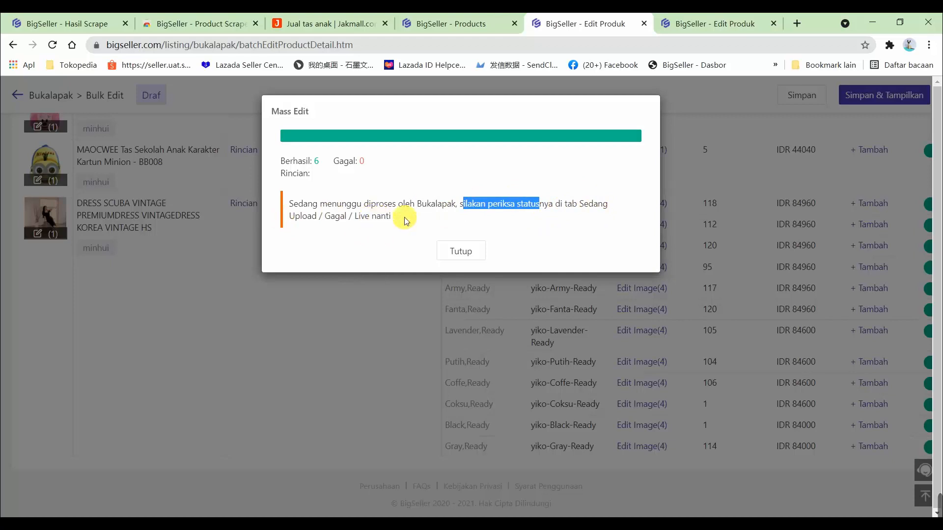
left_click(462, 253)
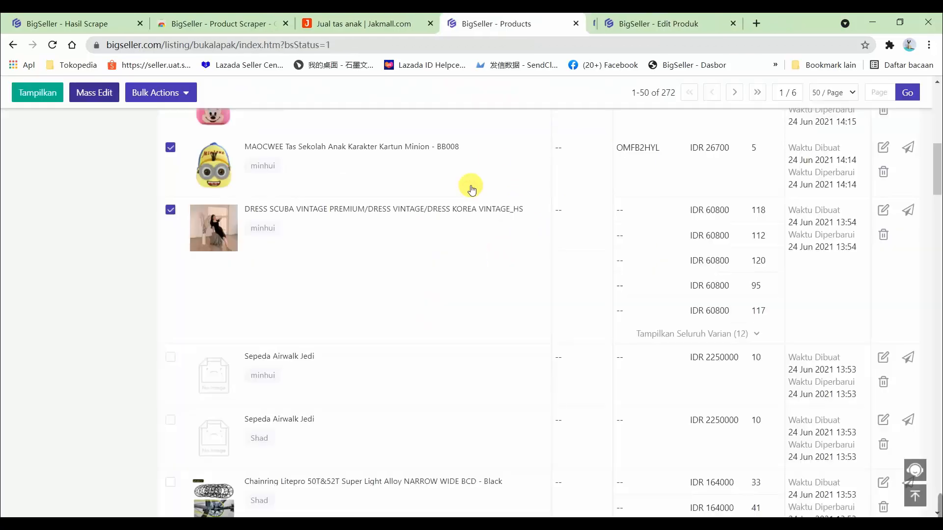
Check the Live product list, examine the first failed product's image and error message in the Gagal list, and return to Live
scroll(82, 233, "up", 10)
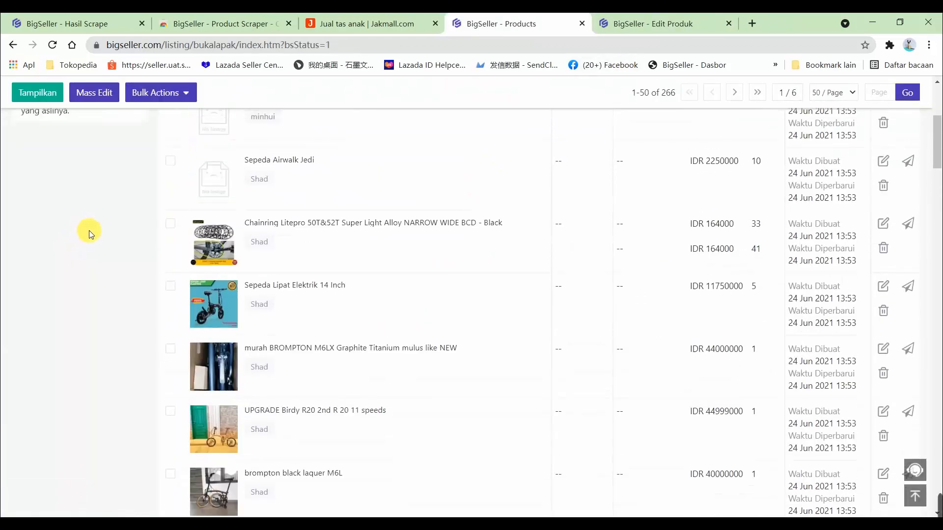
left_click(37, 235)
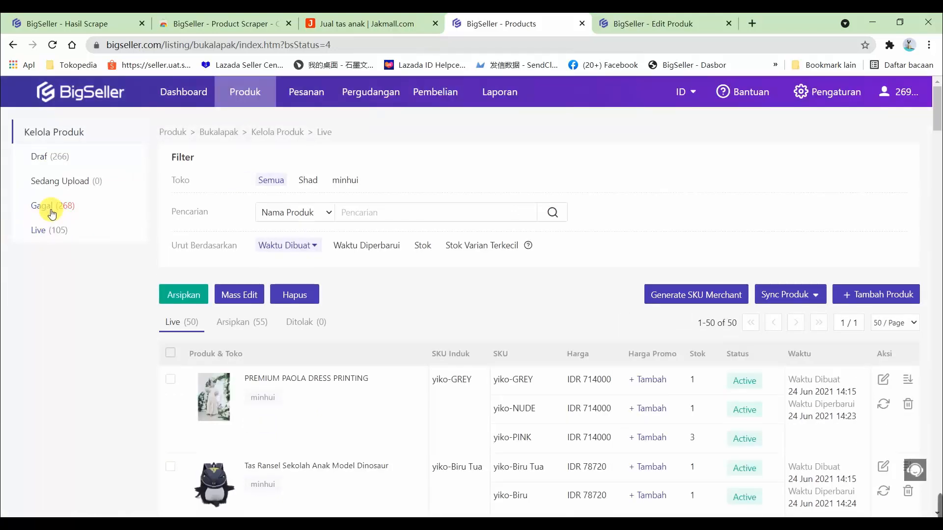
left_click(52, 213)
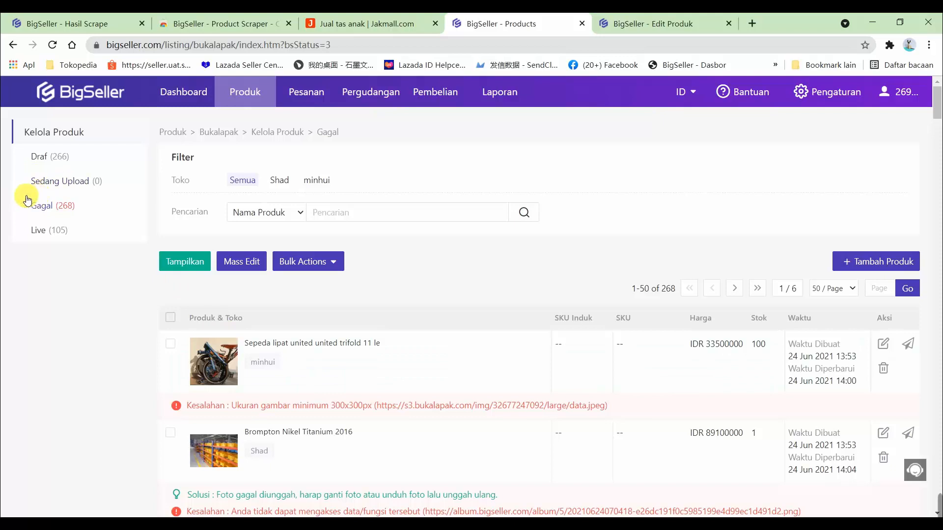
left_click_drag(188, 405, 640, 414)
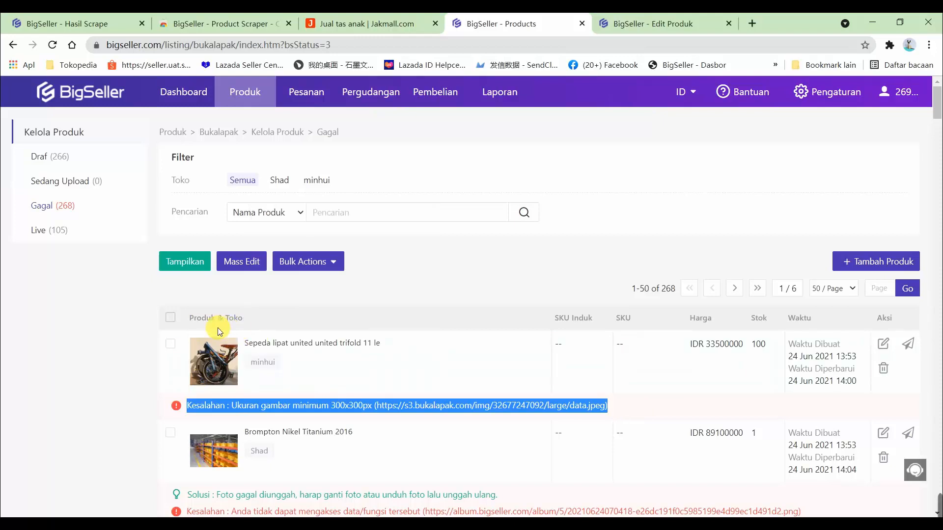
mouse_move(224, 350)
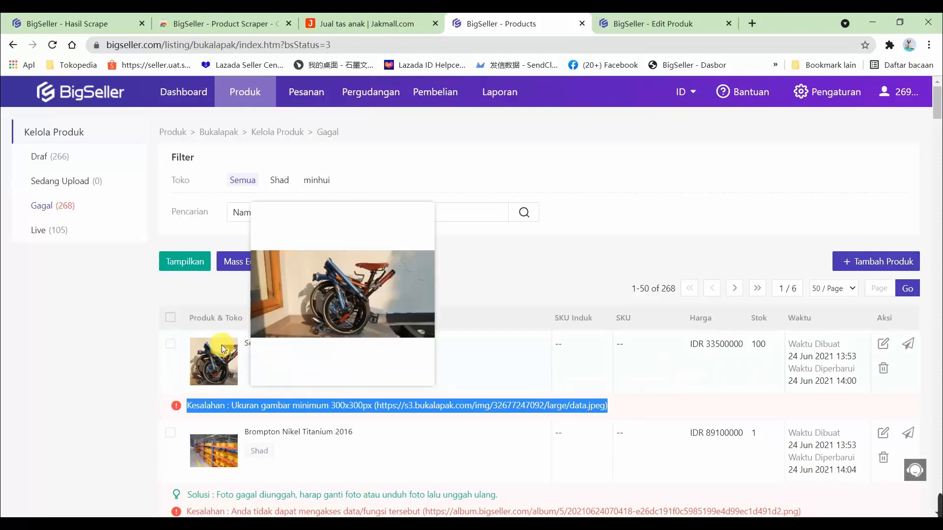
left_click_drag(191, 406, 311, 415)
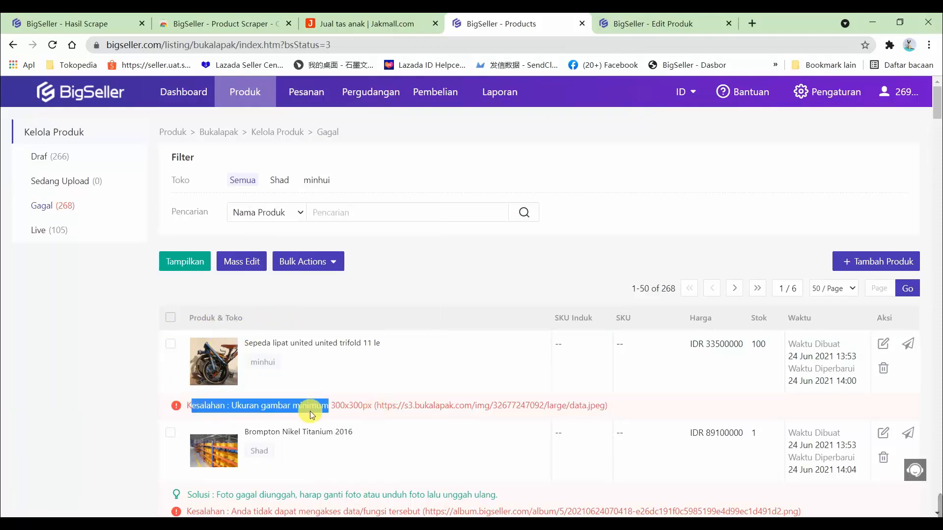
mouse_move(226, 379)
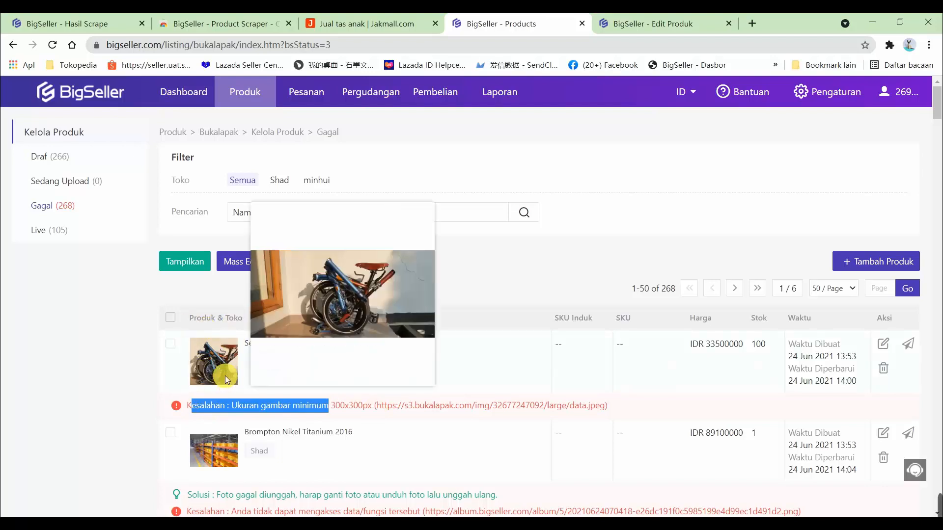
left_click_drag(188, 406, 232, 407)
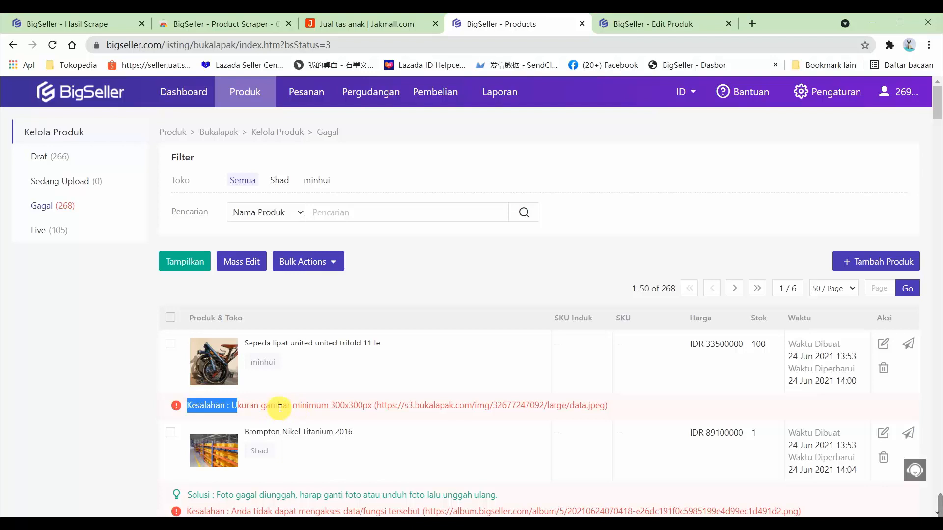
left_click_drag(229, 406, 439, 407)
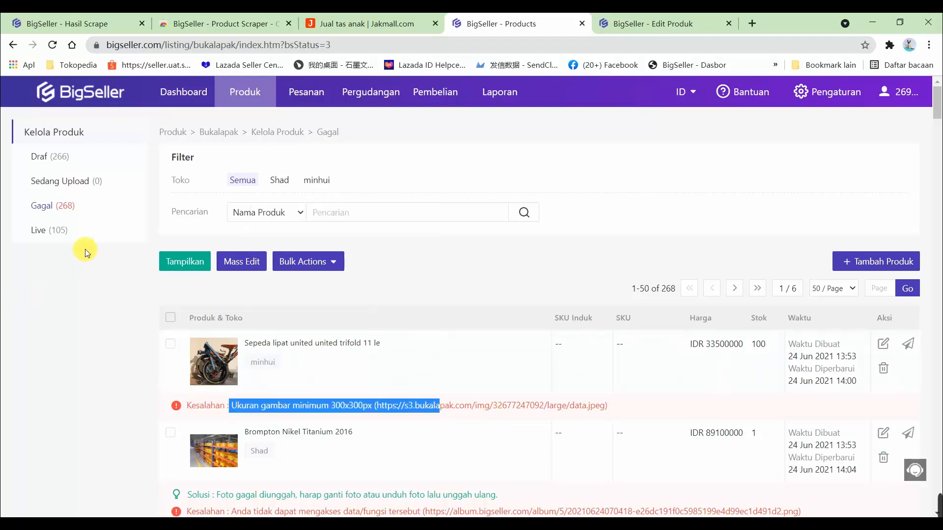
left_click(59, 231)
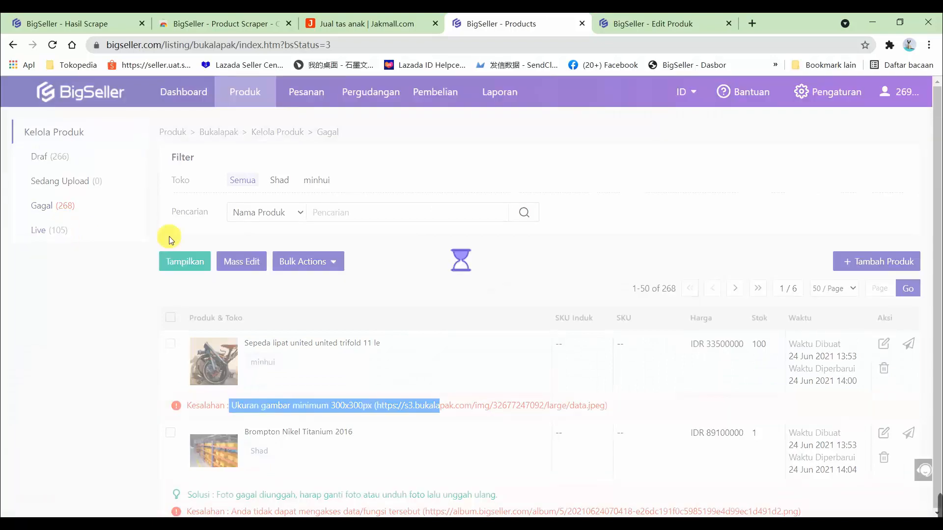